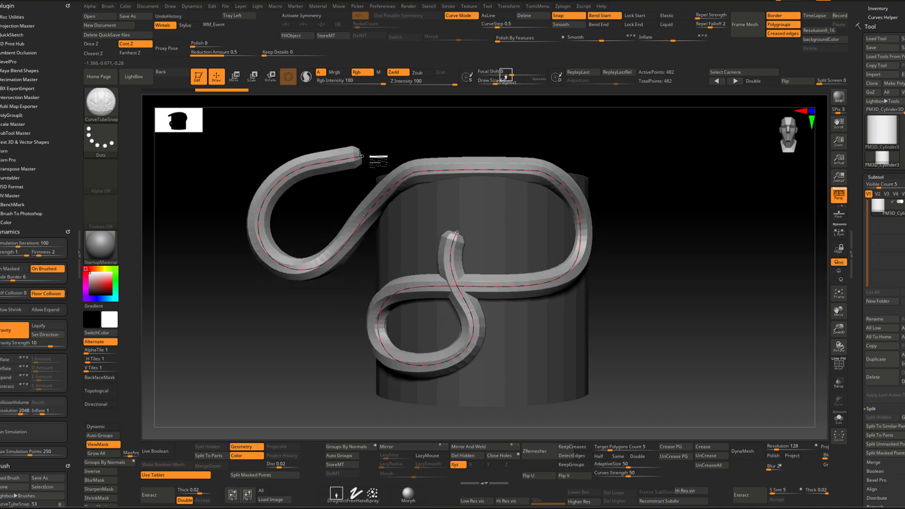
# Try reshaping the CurveTubeSnap tube by pulling its curve to both sides of the cylinder and around it.
pyautogui.moveTo(465, 312); pyautogui.dragTo(618, 295)
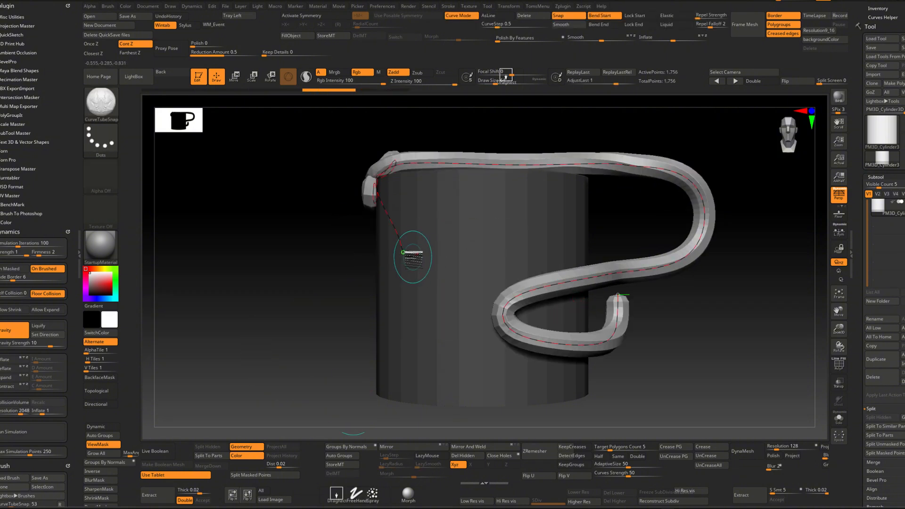
pyautogui.moveTo(411, 257)
pyautogui.mouseDown()
pyautogui.moveTo(318, 273)
pyautogui.moveTo(302, 373)
pyautogui.mouseUp()
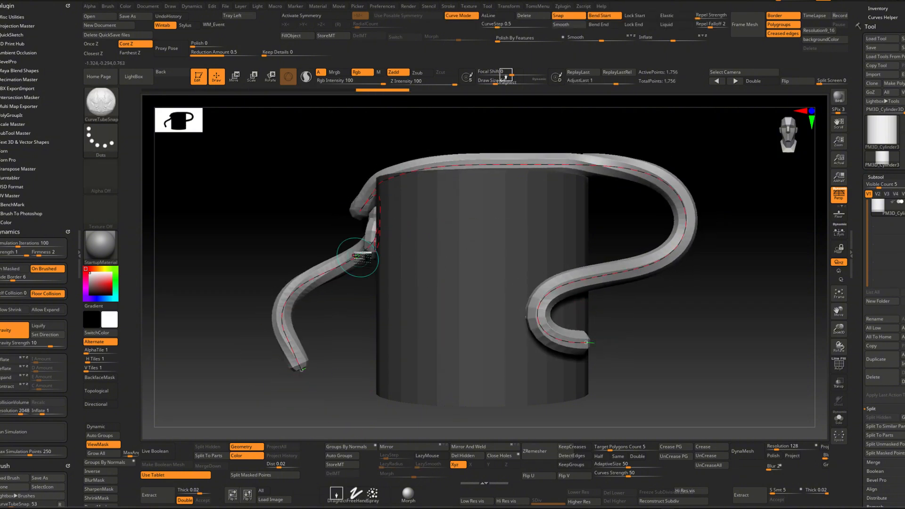
pyautogui.moveTo(366, 251); pyautogui.dragTo(276, 233)
pyautogui.moveTo(378, 230)
pyautogui.mouseDown()
pyautogui.moveTo(237, 234)
pyautogui.moveTo(416, 210)
pyautogui.moveTo(358, 240)
pyautogui.mouseUp()
pyautogui.moveTo(294, 252)
pyautogui.mouseDown()
pyautogui.moveTo(508, 299)
pyautogui.moveTo(602, 222)
pyautogui.moveTo(505, 162)
pyautogui.moveTo(344, 157)
pyautogui.moveTo(472, 146)
pyautogui.moveTo(507, 153)
pyautogui.moveTo(590, 236)
pyautogui.moveTo(552, 257)
pyautogui.moveTo(511, 241)
pyautogui.mouseUp()
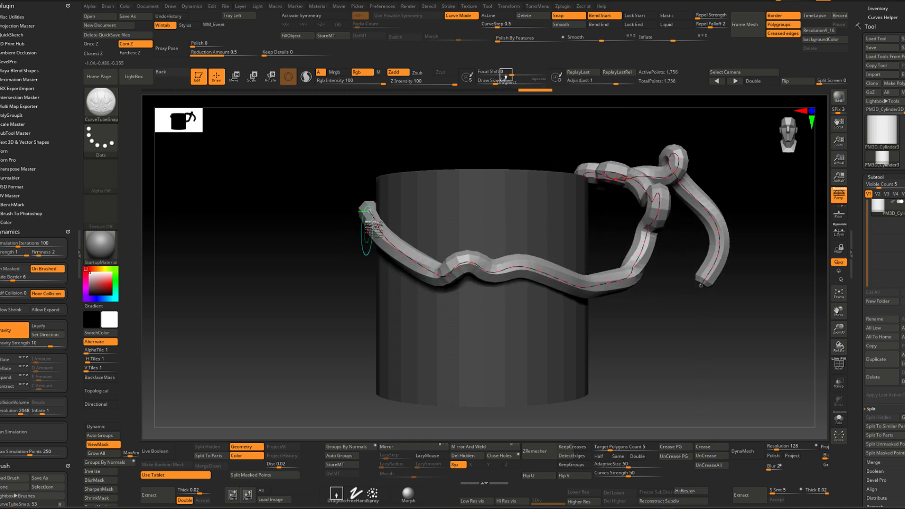
pyautogui.moveTo(368, 207); pyautogui.dragTo(273, 240)
pyautogui.moveTo(549, 297)
pyautogui.mouseDown()
pyautogui.moveTo(687, 267)
pyautogui.moveTo(542, 125)
pyautogui.moveTo(415, 141)
pyautogui.moveTo(249, 191)
pyautogui.moveTo(344, 263)
pyautogui.moveTo(353, 319)
pyautogui.moveTo(321, 333)
pyautogui.mouseUp()
pyautogui.moveTo(521, 150); pyautogui.dragTo(472, 141)
pyautogui.moveTo(357, 164)
pyautogui.mouseDown()
pyautogui.moveTo(283, 259)
pyautogui.moveTo(303, 334)
pyautogui.moveTo(418, 286)
pyautogui.mouseUp()
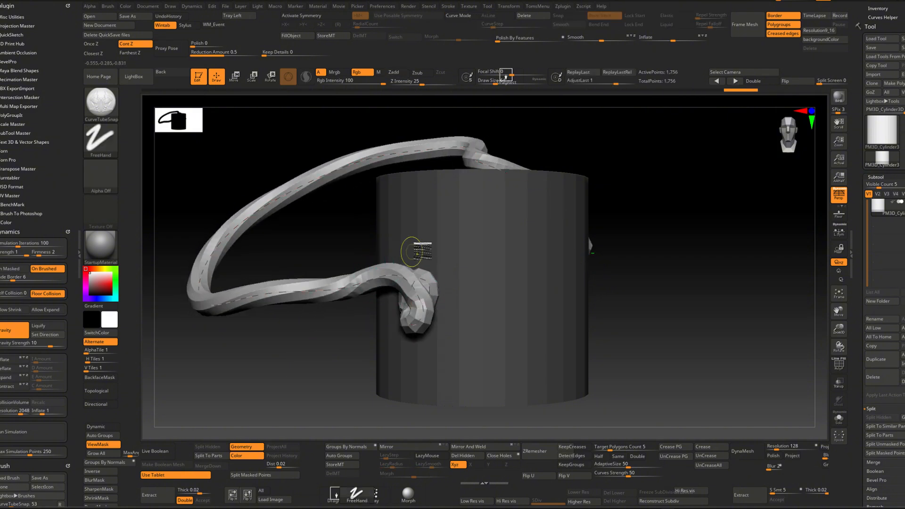
# Undo all curve tube edits back to the bare cylinder.
pyautogui.hotkey('ctrl', 'z')
pyautogui.hotkey('ctrl', 'z')
pyautogui.hotkey('ctrl', 'z')
pyautogui.hotkey('ctrl', 'z')
pyautogui.hotkey('ctrl', 'z')
pyautogui.hotkey('ctrl', 'z')
pyautogui.hotkey('ctrl', 'z')
pyautogui.hotkey('ctrl', 'z')
pyautogui.hotkey('ctrl', 'z')
pyautogui.hotkey('ctrl', 'z')
pyautogui.hotkey('ctrl', 'z')
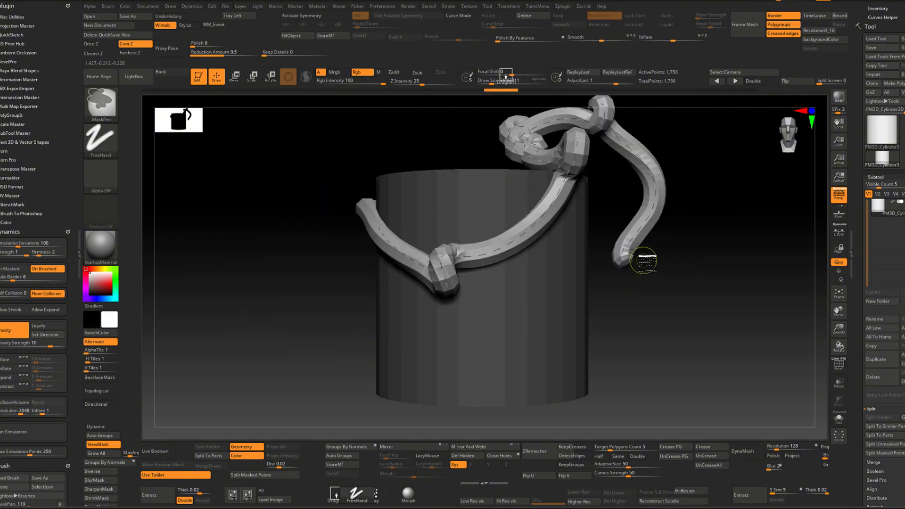
pyautogui.hotkey('ctrl', 'z')
pyautogui.hotkey('ctrl', 'z')
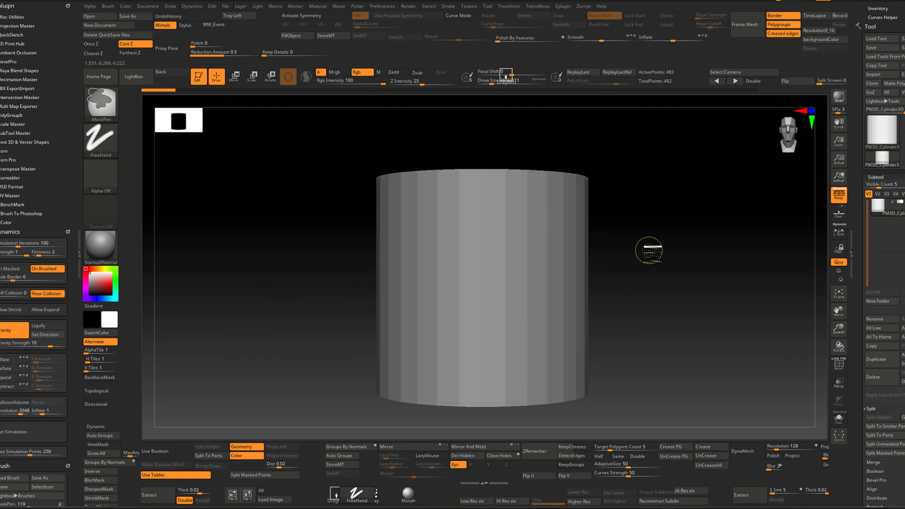
pyautogui.hotkey('ctrl', 'shift', 'z')
pyautogui.hotkey('ctrl', 'z')
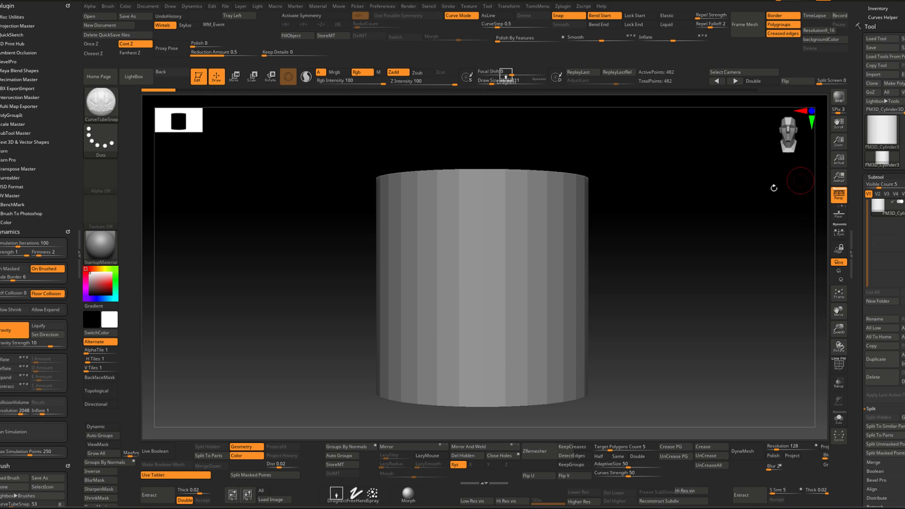
# Switch to the Cylinder3D tool and append a Plane3D mesh as a new subtool.
pyautogui.keyDown('alt'); pyautogui.moveTo(740, 192); pyautogui.dragTo(747, 201); pyautogui.keyUp('alt')
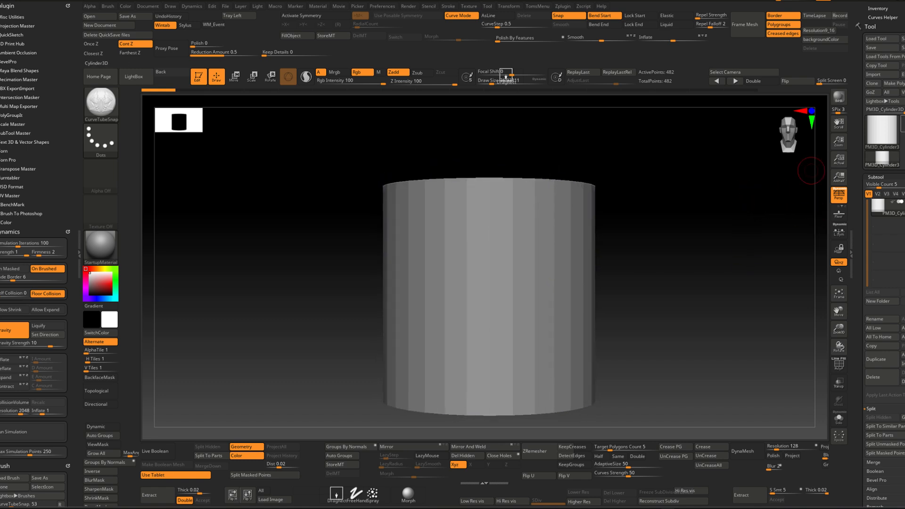
pyautogui.hotkey('ctrl', 'z')
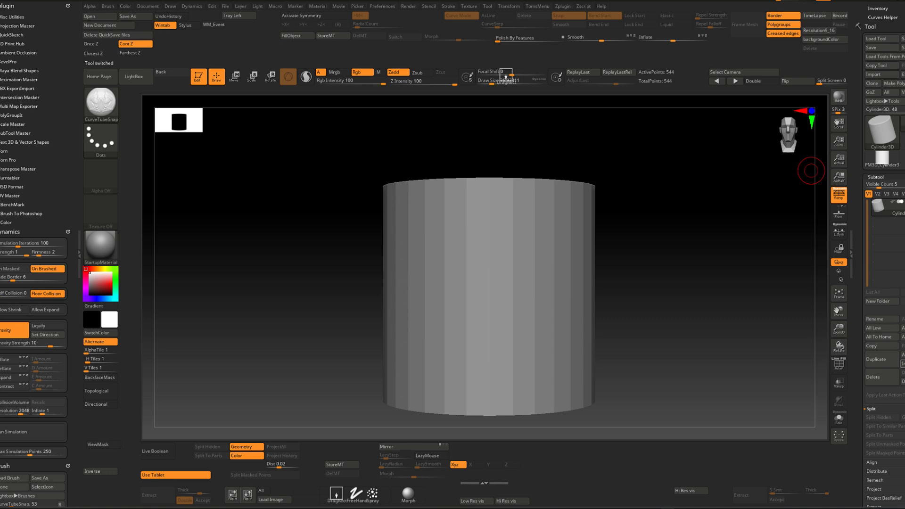
pyautogui.click(903, 355)
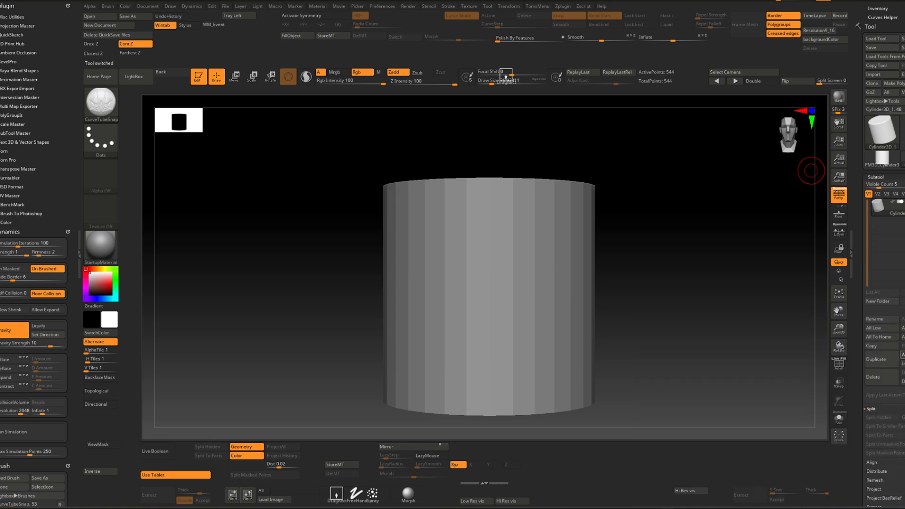
pyautogui.click(902, 355)
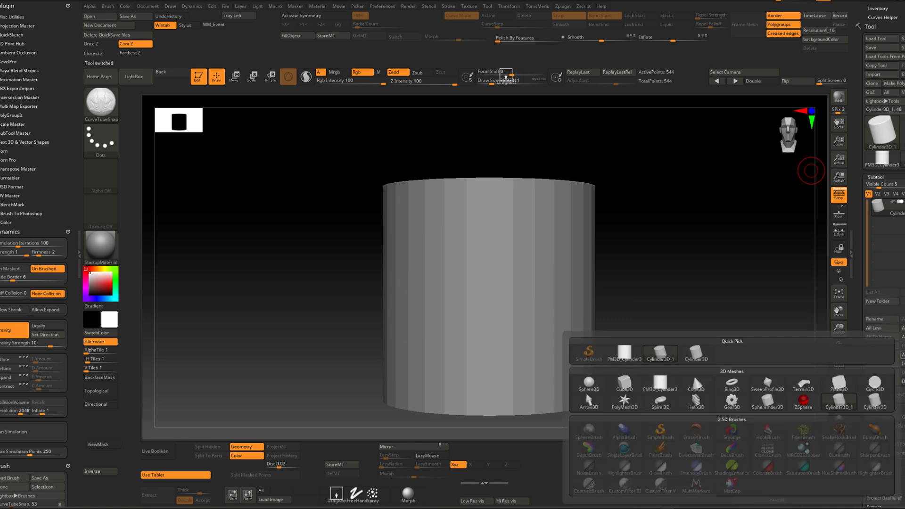
pyautogui.click(902, 355)
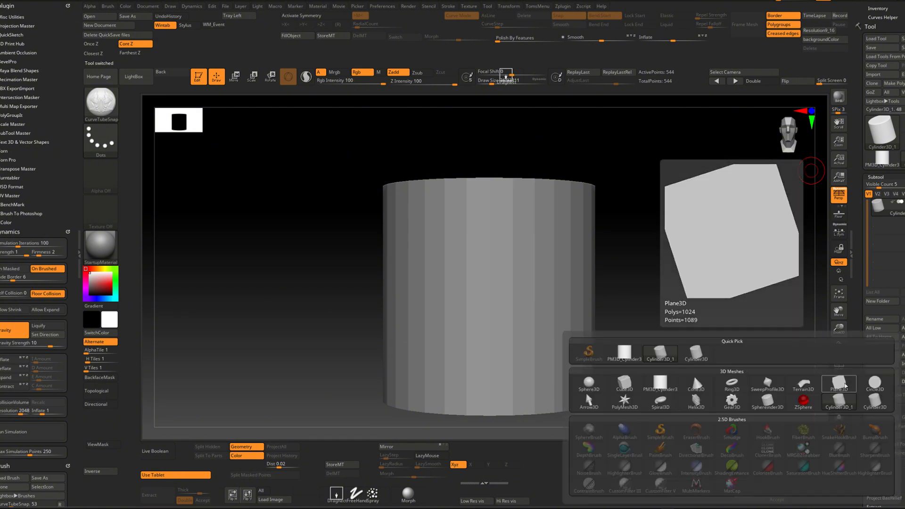
pyautogui.click(846, 386)
# Isolate the plane subtool by hiding the cylinder, and turn on the polyframe display facing the plane.
pyautogui.click(888, 231)
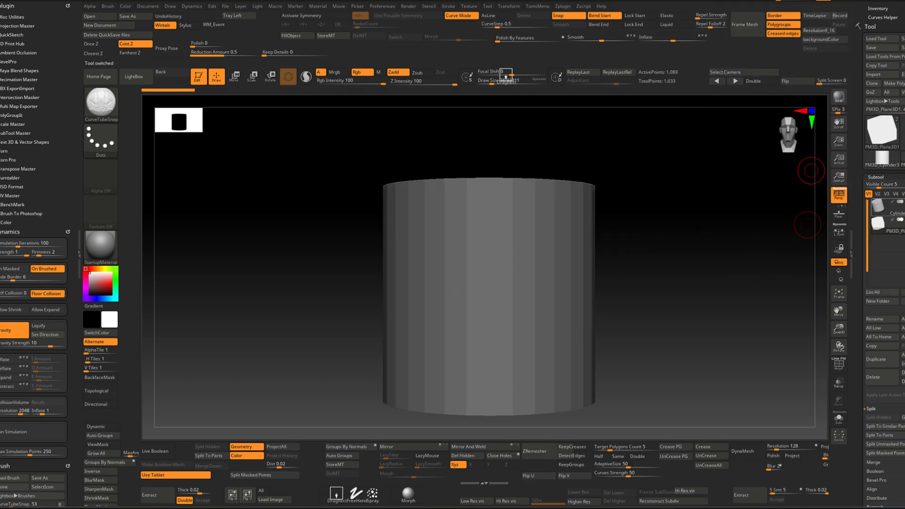
pyautogui.click(903, 202)
pyautogui.moveTo(655, 250)
pyautogui.mouseDown()
pyautogui.moveTo(615, 212)
pyautogui.moveTo(617, 198)
pyautogui.moveTo(608, 203)
pyautogui.mouseUp()
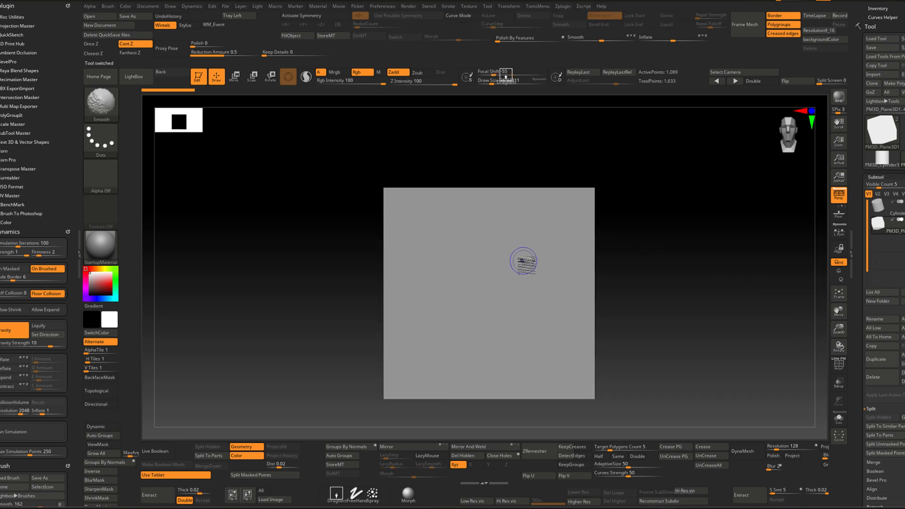
pyautogui.hotkey('shift', 'f')
pyautogui.moveTo(598, 267)
pyautogui.keyDown('alt'); pyautogui.mouseDown()
pyautogui.moveTo(590, 258)
pyautogui.moveTo(617, 251)
pyautogui.mouseUp(); pyautogui.keyUp('alt')
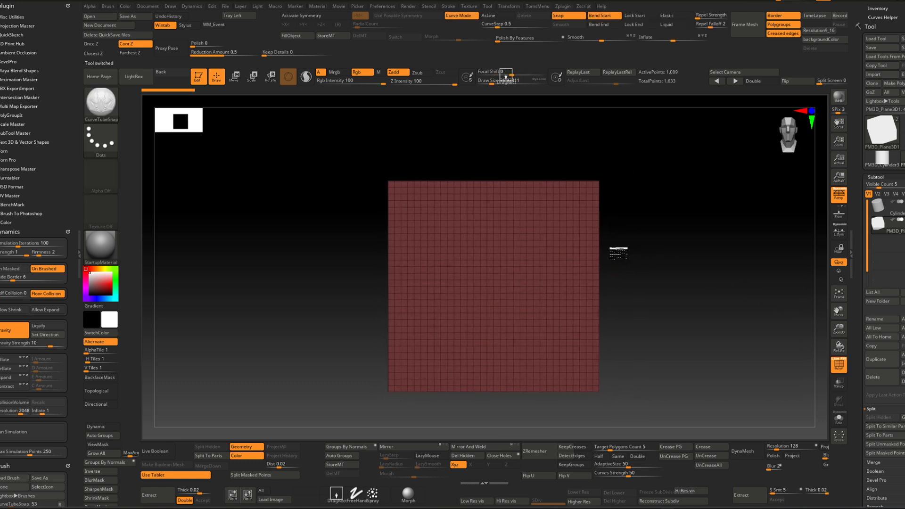
pyautogui.moveTo(592, 284)
pyautogui.keyDown('ctrl'); pyautogui.mouseDown(button='right')
pyautogui.moveTo(600, 284)
pyautogui.moveTo(585, 269)
pyautogui.moveTo(600, 271)
pyautogui.moveTo(584, 251)
pyautogui.moveTo(586, 290)
pyautogui.moveTo(580, 281)
pyautogui.moveTo(585, 287)
pyautogui.moveTo(571, 290)
pyautogui.moveTo(560, 312)
pyautogui.mouseUp(button='right'); pyautogui.keyUp('ctrl')
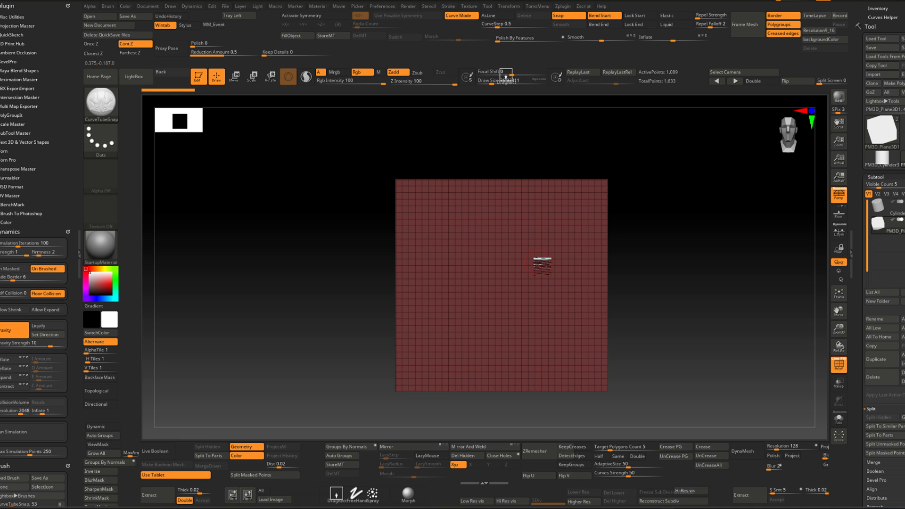
pyautogui.press('w')
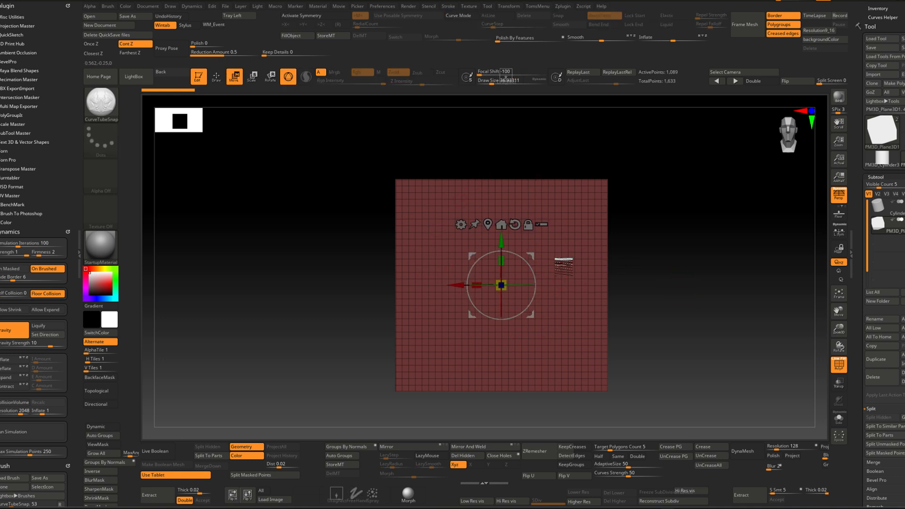
pyautogui.press('q')
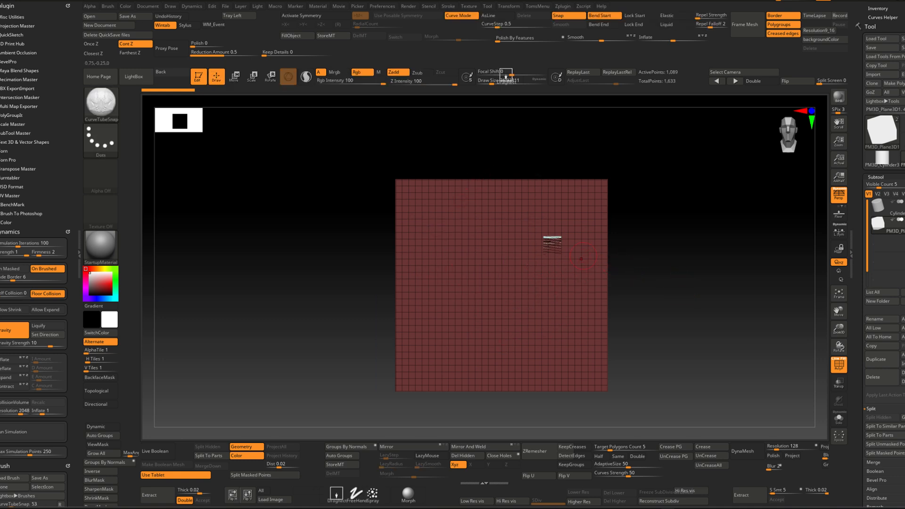
pyautogui.moveTo(471, 238)
pyautogui.keyDown('alt'); pyautogui.mouseDown(button='right')
pyautogui.moveTo(487, 247)
pyautogui.moveTo(486, 229)
pyautogui.mouseUp(button='right'); pyautogui.keyUp('alt')
pyautogui.keyDown('alt'); pyautogui.moveTo(405, 186); pyautogui.dragTo(423, 207, button='right'); pyautogui.keyUp('alt')
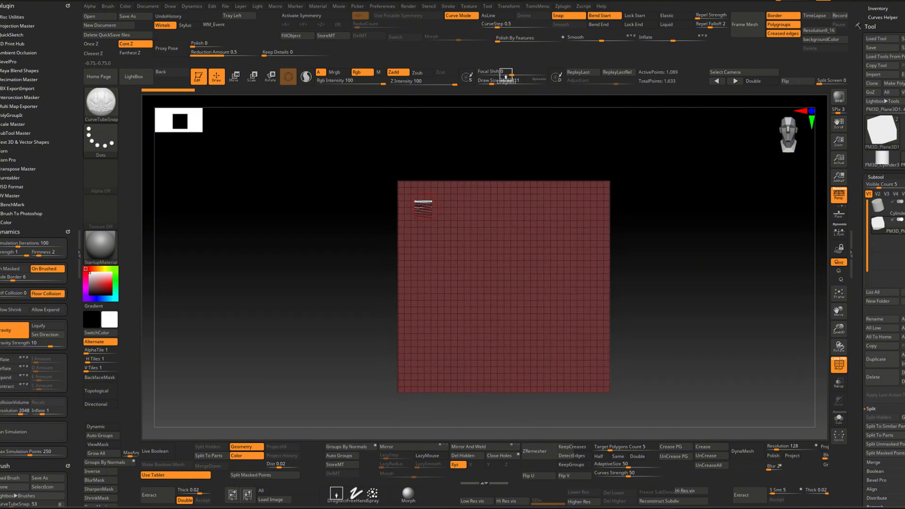
pyautogui.moveTo(528, 239)
pyautogui.keyDown('alt'); pyautogui.mouseDown(button='right')
pyautogui.moveTo(514, 227)
pyautogui.moveTo(542, 244)
pyautogui.moveTo(576, 211)
pyautogui.mouseUp(button='right'); pyautogui.keyUp('alt')
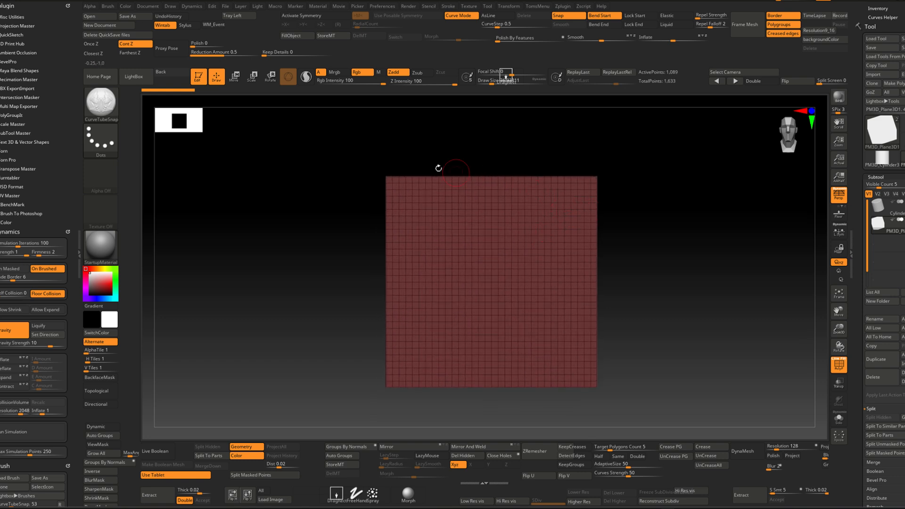
# Try to mask the plane's left part and make it a separate polygroup.
pyautogui.press('ctrl')
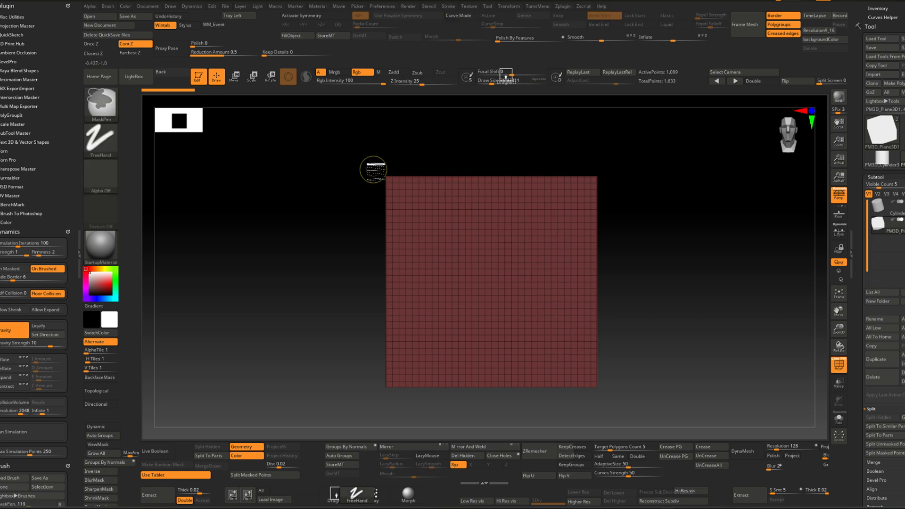
pyautogui.keyDown('ctrl'); pyautogui.moveTo(354, 143); pyautogui.dragTo(486, 408); pyautogui.keyUp('ctrl')
pyautogui.hotkey('ctrl', 'w')
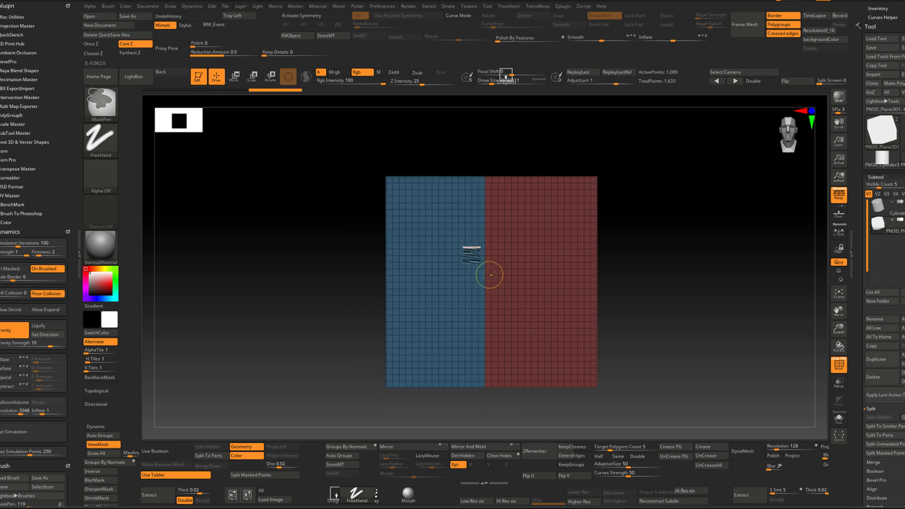
pyautogui.moveTo(347, 153)
pyautogui.keyDown('ctrl'); pyautogui.mouseDown()
pyautogui.moveTo(439, 222)
pyautogui.moveTo(498, 421)
pyautogui.mouseUp(); pyautogui.keyUp('ctrl')
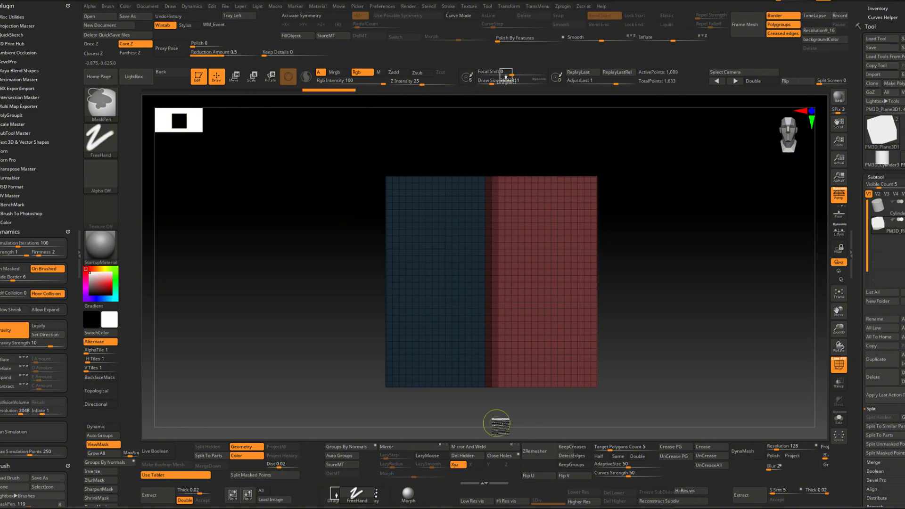
pyautogui.hotkey('ctrl', 'w')
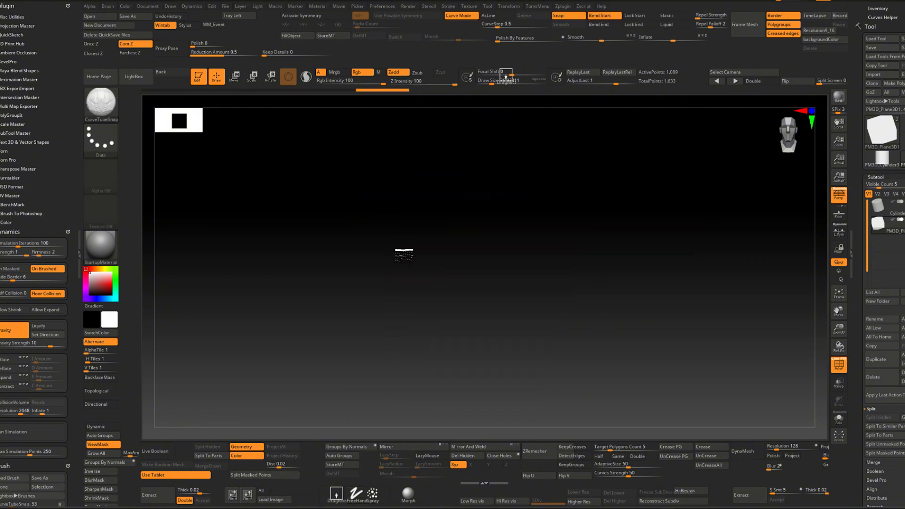
# Mask the plane exactly up to its vertical centre line and assign that half its own polygroup.
pyautogui.keyDown('ctrl'); pyautogui.moveTo(343, 152); pyautogui.dragTo(493, 405); pyautogui.keyUp('ctrl')
pyautogui.keyDown('ctrl'); pyautogui.moveTo(304, 137); pyautogui.dragTo(491, 417); pyautogui.keyUp('ctrl')
pyautogui.hotkey('ctrl', 'w')
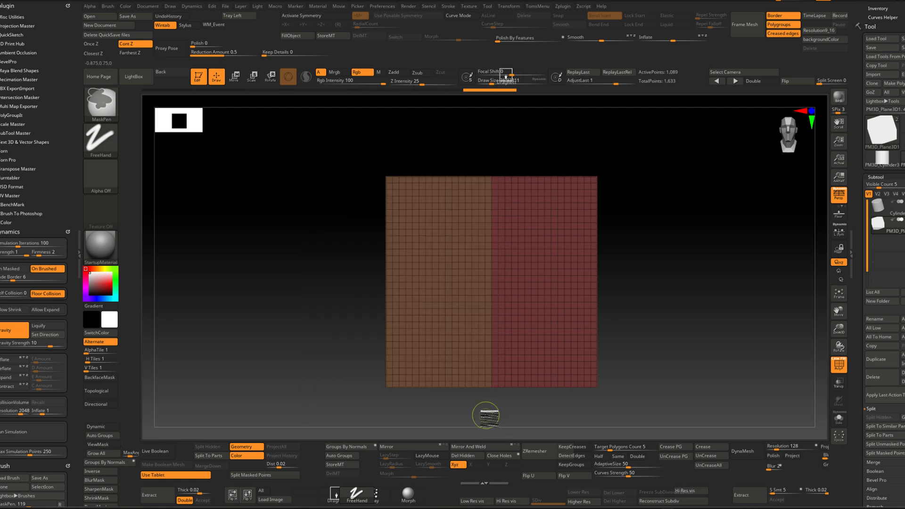
pyautogui.hotkey('ctrl', 'w')
pyautogui.hotkey('ctrl', 'z')
pyautogui.moveTo(349, 151)
pyautogui.keyDown('ctrl'); pyautogui.mouseDown()
pyautogui.moveTo(517, 413)
pyautogui.moveTo(492, 408)
pyautogui.mouseUp(); pyautogui.keyUp('ctrl')
pyautogui.hotkey('ctrl', 'w')
# Set ZRemesher to Double the polygon count with an AdaptiveSize of 0.
pyautogui.keyDown('alt'); pyautogui.moveTo(578, 243); pyautogui.dragTo(585, 241, button='right'); pyautogui.keyUp('alt')
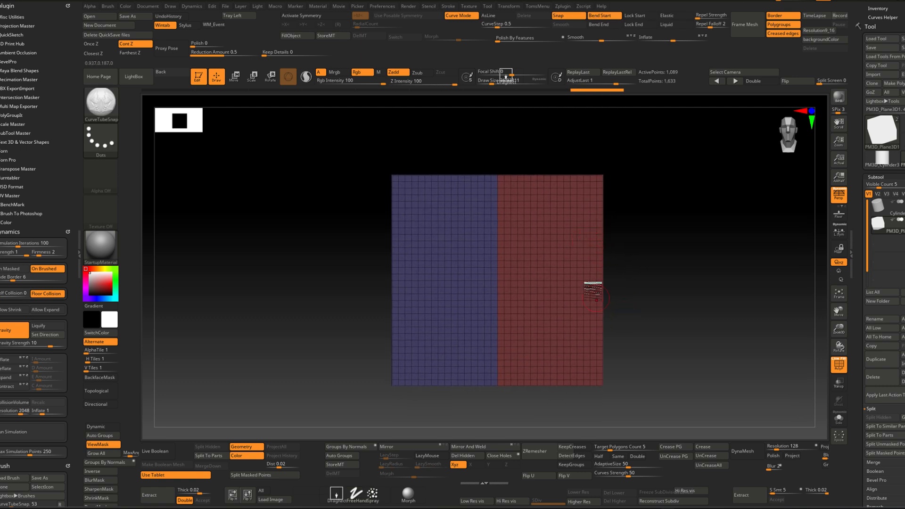
pyautogui.keyDown('alt'); pyautogui.moveTo(593, 283); pyautogui.dragTo(598, 280, button='right'); pyautogui.keyUp('alt')
pyautogui.keyDown('alt'); pyautogui.moveTo(591, 212); pyautogui.dragTo(598, 218, button='right'); pyautogui.keyUp('alt')
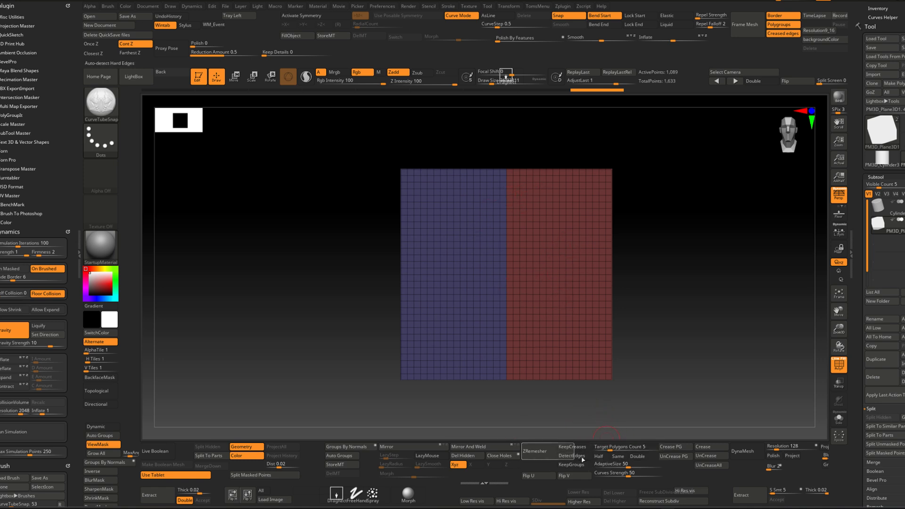
pyautogui.keyDown('alt'); pyautogui.moveTo(568, 311); pyautogui.dragTo(563, 313, button='right'); pyautogui.keyUp('alt')
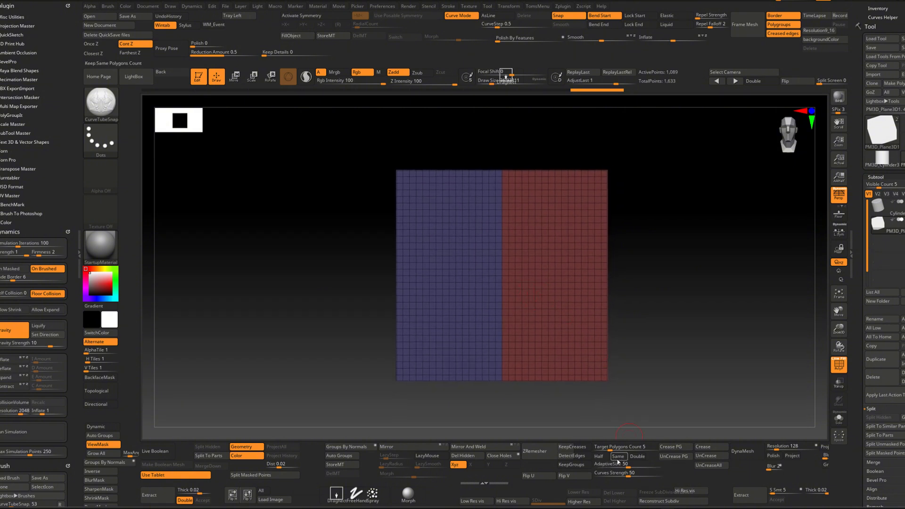
pyautogui.moveTo(617, 450); pyautogui.dragTo(595, 451)
pyautogui.keyDown('alt'); pyautogui.moveTo(640, 309); pyautogui.dragTo(637, 308, button='right'); pyautogui.keyUp('alt')
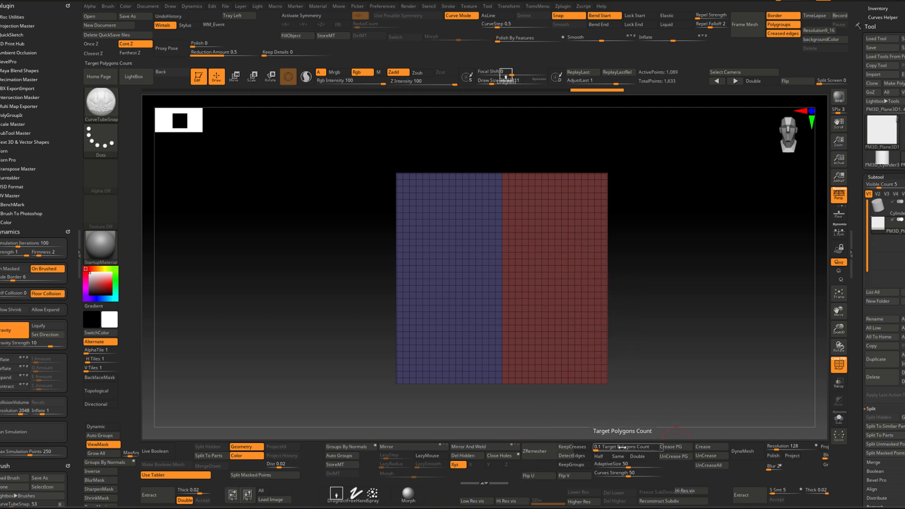
pyautogui.click(638, 457)
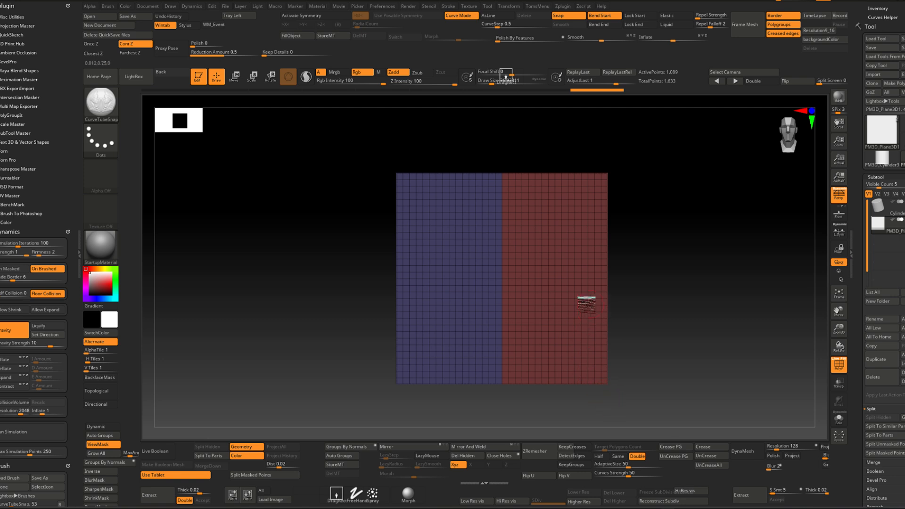
pyautogui.keyDown('alt'); pyautogui.moveTo(587, 305); pyautogui.dragTo(599, 288, button='right'); pyautogui.keyUp('alt')
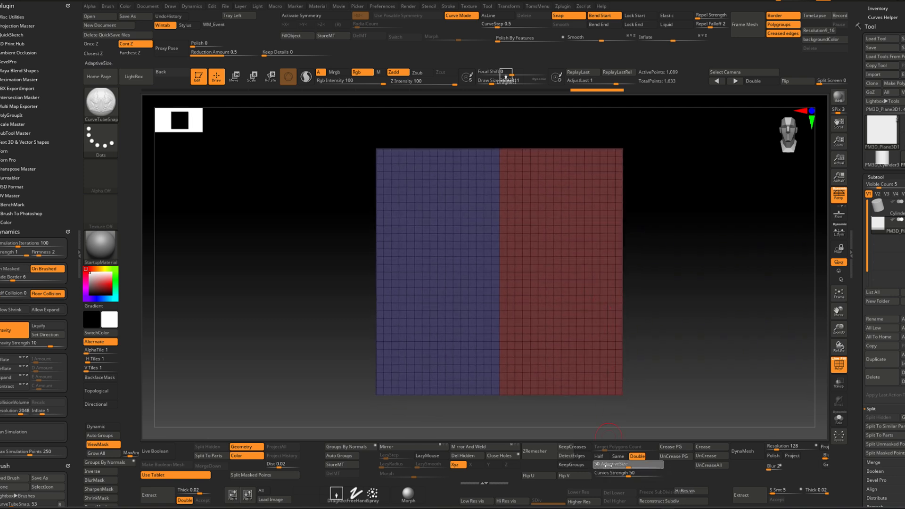
pyautogui.moveTo(608, 466); pyautogui.dragTo(583, 468)
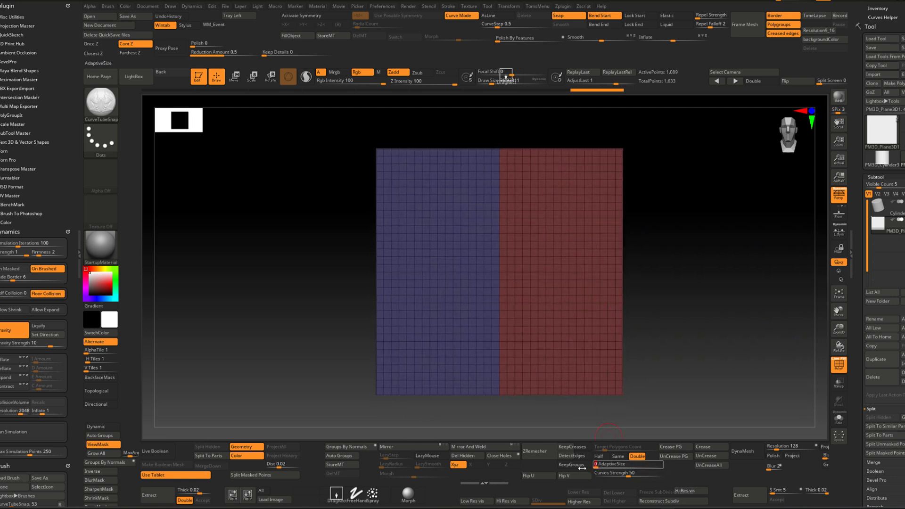
# Run ZRemesher on the plane three times in a row to increase its mesh density.
pyautogui.click(540, 453)
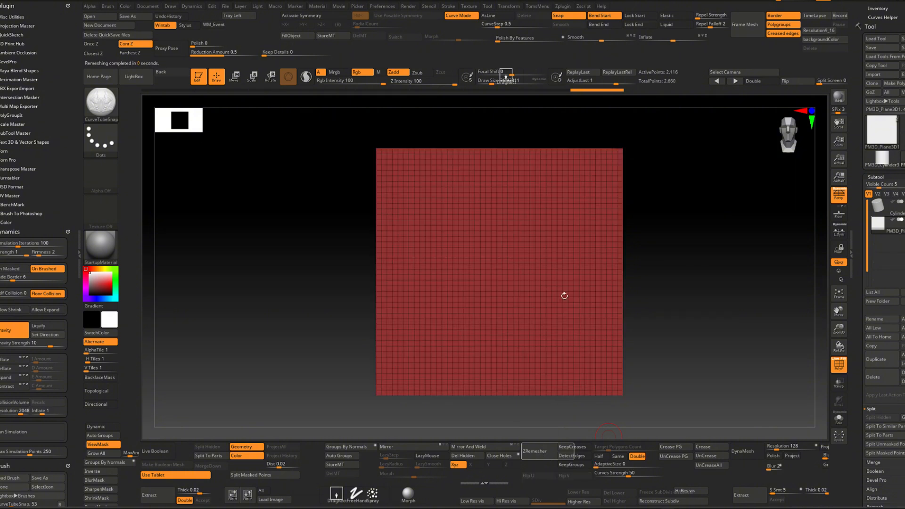
pyautogui.click(540, 453)
pyautogui.click(541, 453)
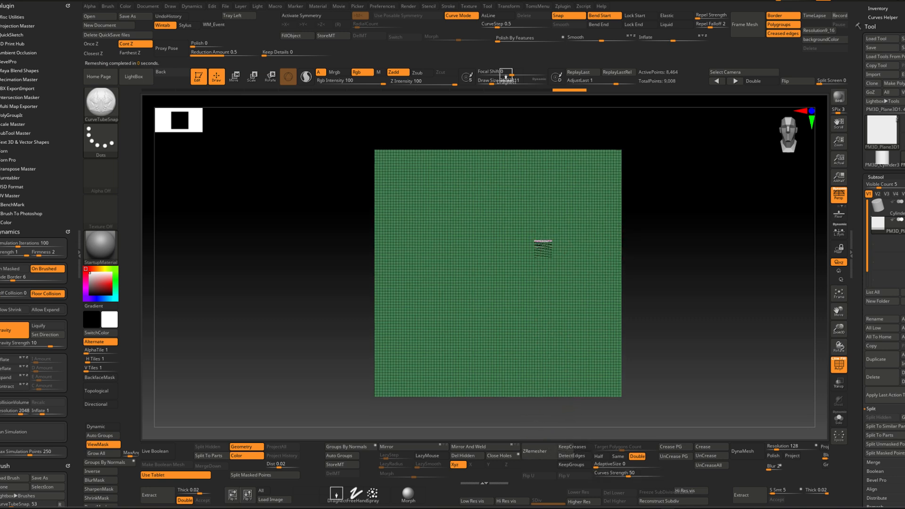
# Choose the Standard brush, hide the polyframe and set the brush to paint Rgb colour only.
pyautogui.press('b')
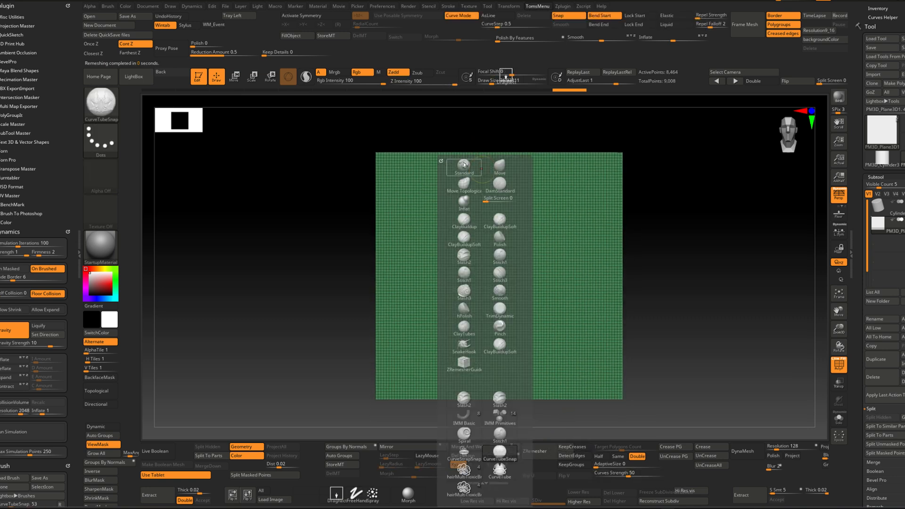
pyautogui.press('b')
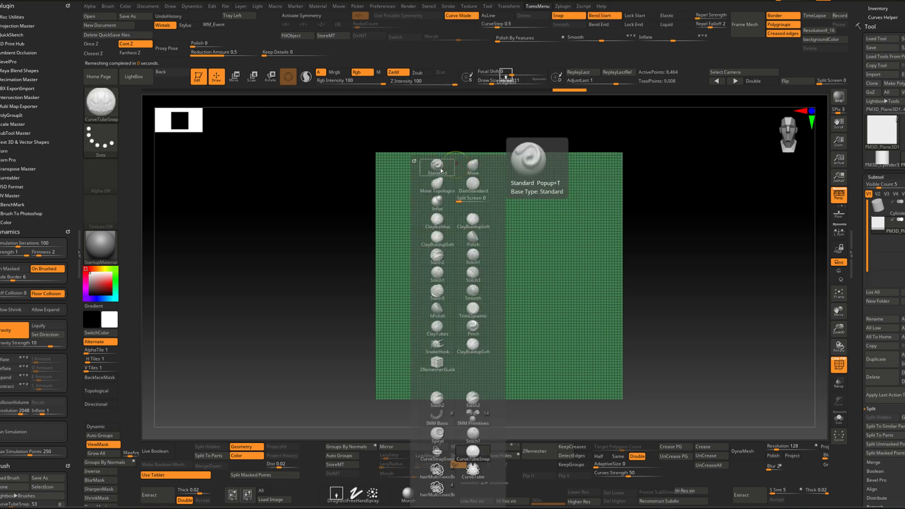
pyautogui.click(437, 165)
pyautogui.hotkey('shift', 'f')
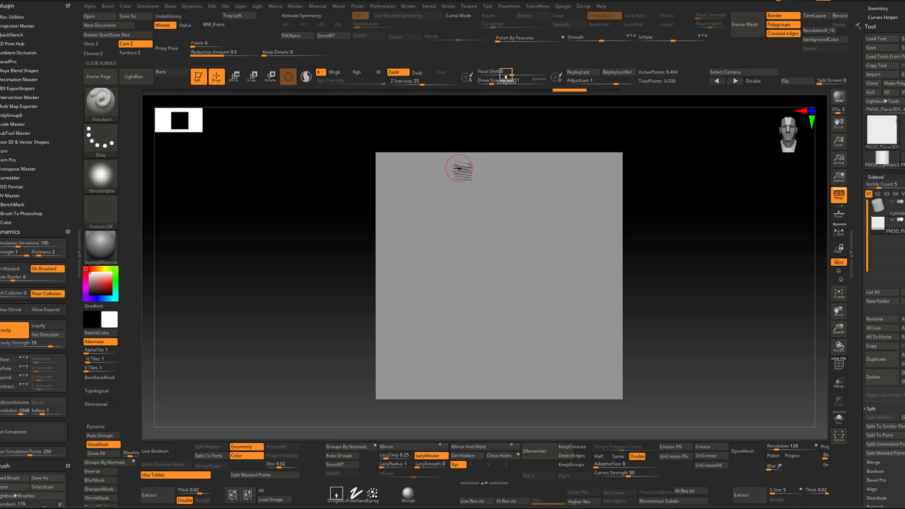
pyautogui.click(361, 72)
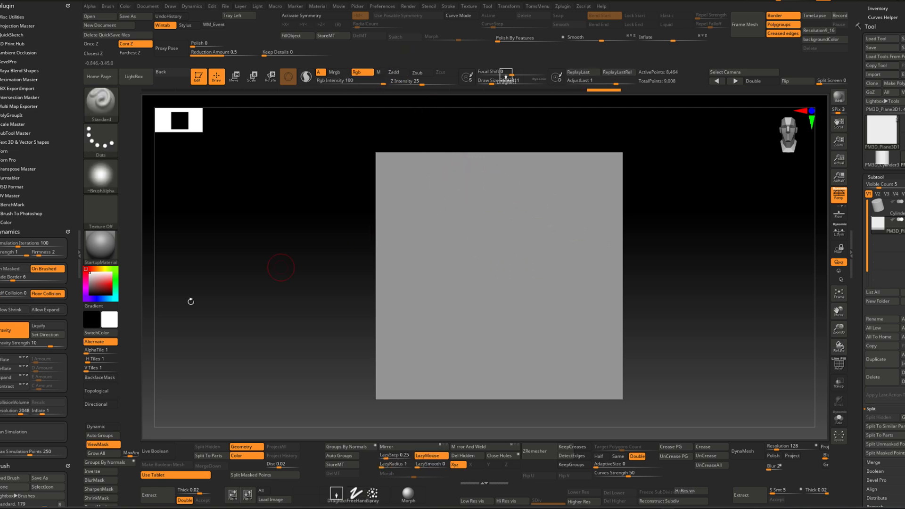
# Paint the word "Top" in black across the upper part of the plane.
pyautogui.moveTo(436, 169)
pyautogui.mouseDown()
pyautogui.moveTo(491, 164)
pyautogui.moveTo(469, 210)
pyautogui.mouseUp()
pyautogui.moveTo(505, 179); pyautogui.dragTo(503, 197)
pyautogui.moveTo(542, 165)
pyautogui.mouseDown()
pyautogui.moveTo(539, 203)
pyautogui.moveTo(538, 191)
pyautogui.mouseUp()
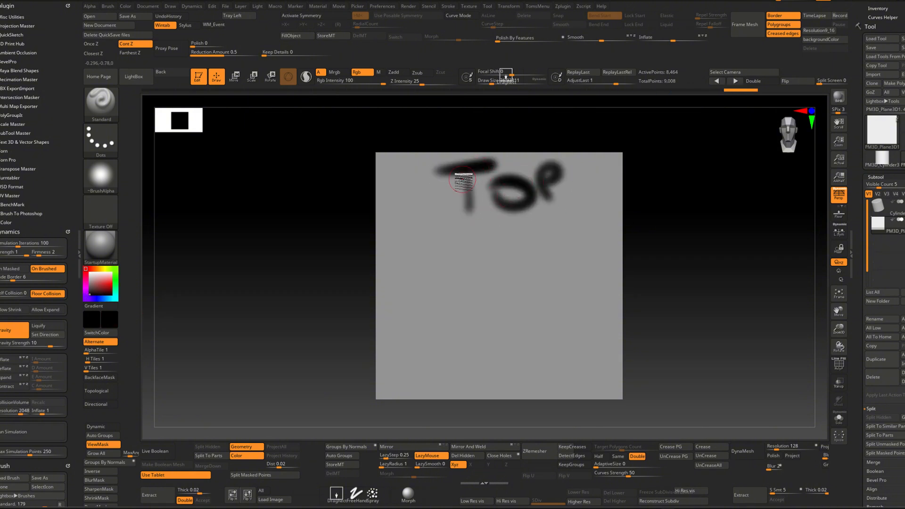
pyautogui.moveTo(465, 182); pyautogui.dragTo(471, 226)
# Paint the word "Bottom" in black across the lower part of the plane.
pyautogui.moveTo(410, 341)
pyautogui.mouseDown()
pyautogui.moveTo(434, 378)
pyautogui.moveTo(431, 348)
pyautogui.moveTo(431, 375)
pyautogui.mouseUp()
pyautogui.moveTo(457, 354)
pyautogui.mouseDown()
pyautogui.moveTo(470, 352)
pyautogui.moveTo(452, 351)
pyautogui.mouseUp()
pyautogui.moveTo(466, 325)
pyautogui.mouseDown()
pyautogui.moveTo(492, 367)
pyautogui.moveTo(499, 352)
pyautogui.moveTo(572, 337)
pyautogui.moveTo(595, 362)
pyautogui.mouseUp()
pyautogui.moveTo(501, 340); pyautogui.dragTo(478, 338)
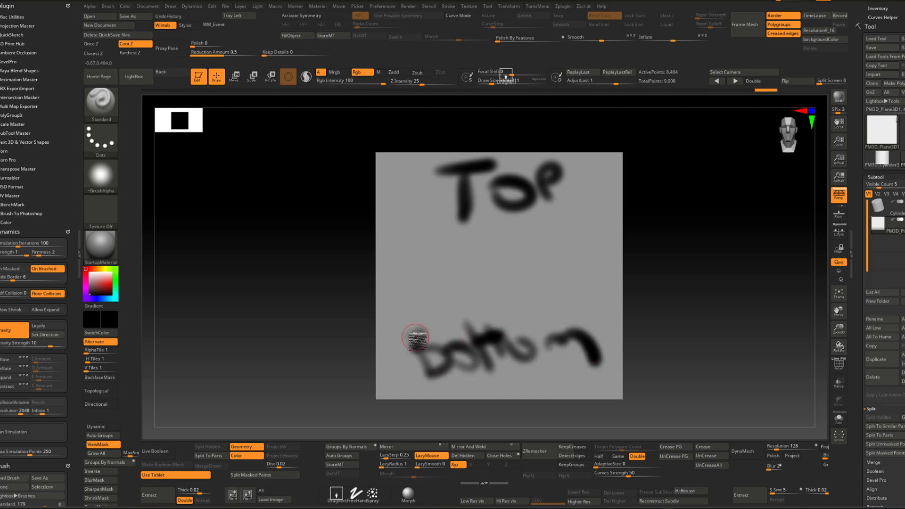
pyautogui.moveTo(415, 337); pyautogui.dragTo(430, 391)
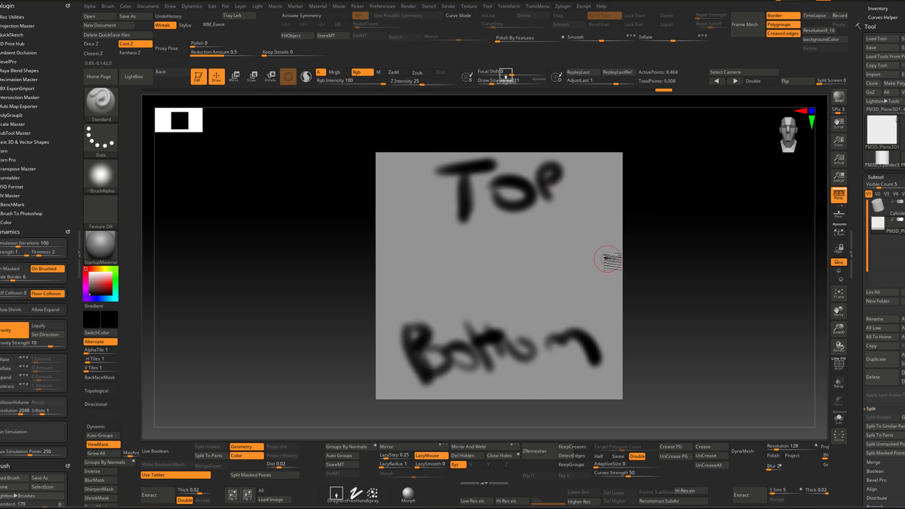
# Show the polyframe, isolate the plane's left half, assign it its own polygroup and restore the full plane.
pyautogui.hotkey('shift', 'f')
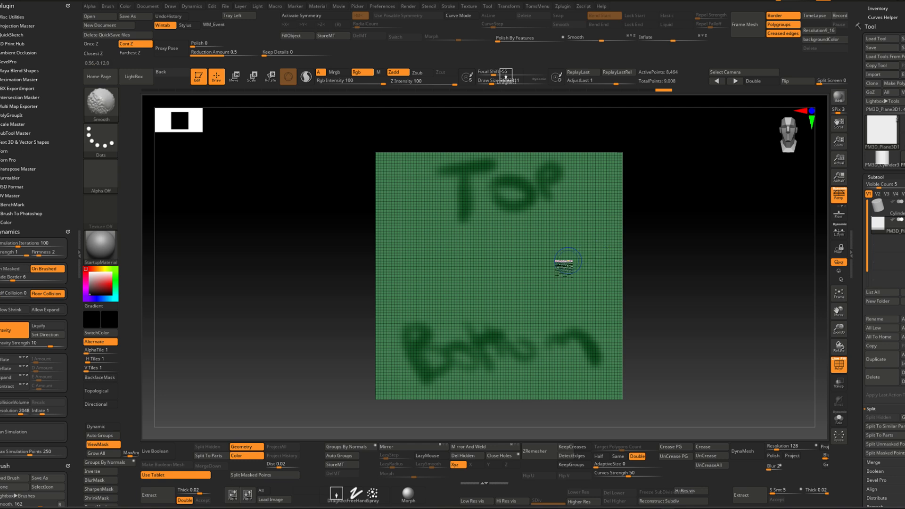
pyautogui.hotkey('ctrl', 'shift')
pyautogui.keyDown('ctrl'); pyautogui.keyDown('shift'); pyautogui.moveTo(345, 134); pyautogui.dragTo(493, 418); pyautogui.keyUp('shift'); pyautogui.keyUp('ctrl')
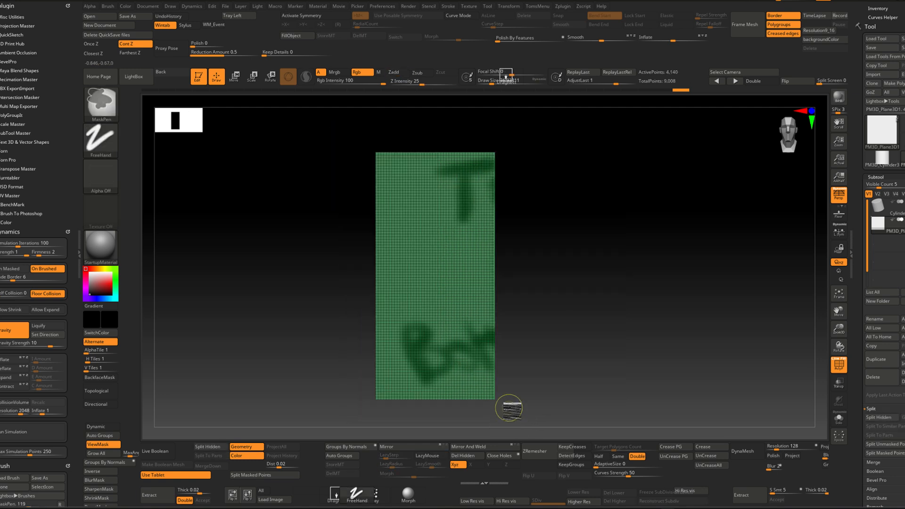
pyautogui.hotkey('ctrl', 'w')
pyautogui.keyDown('ctrl'); pyautogui.keyDown('shift'); pyautogui.click(569, 321); pyautogui.keyUp('shift'); pyautogui.keyUp('ctrl')
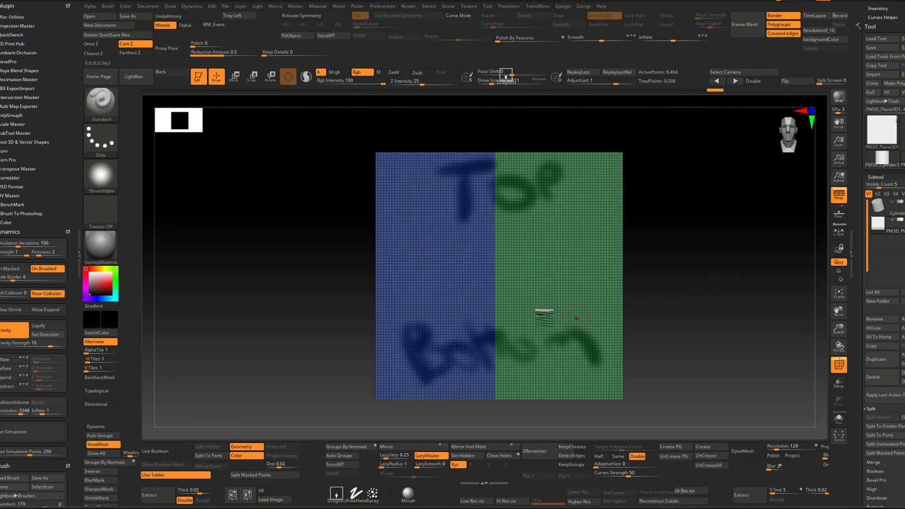
# Hide the polyframe and create a new InsertMesh brush from the painted plane.
pyautogui.hotkey('shift', 'f')
pyautogui.hotkey('shift', 'f')
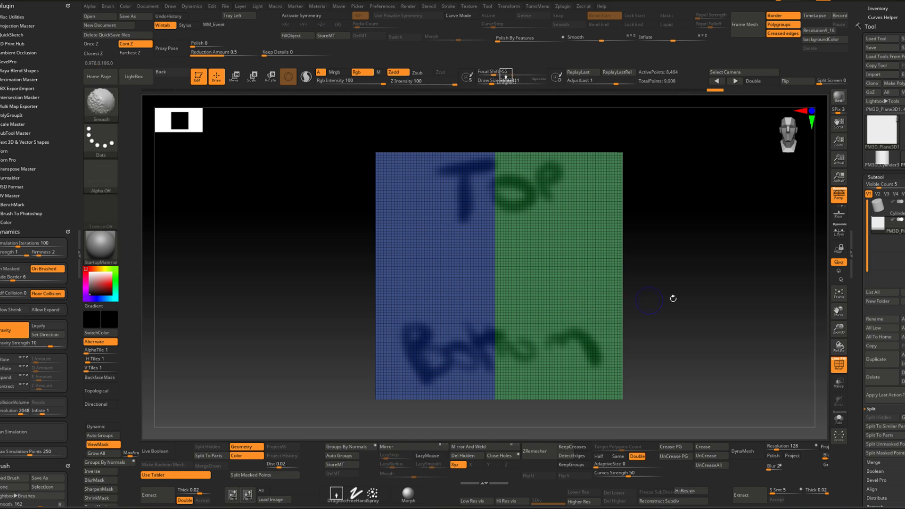
pyautogui.hotkey('shift', 'f')
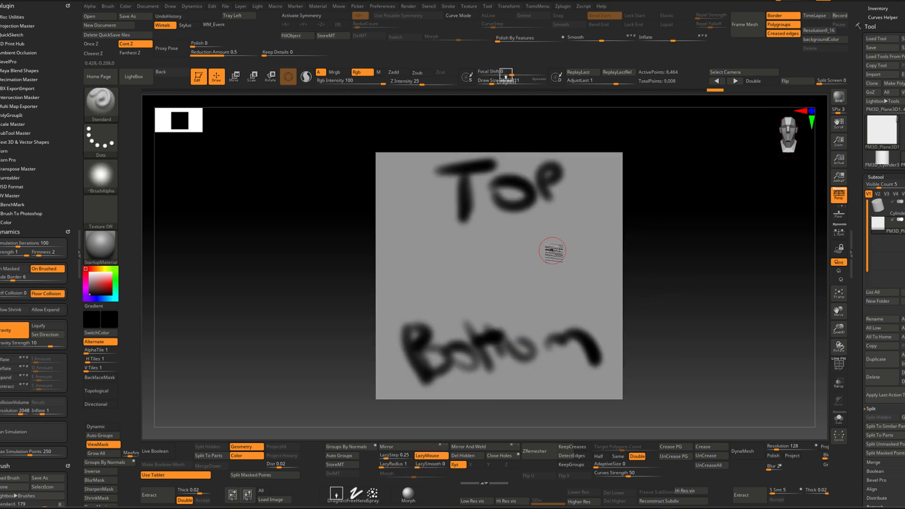
pyautogui.keyDown('alt'); pyautogui.moveTo(553, 251); pyautogui.dragTo(511, 245, button='right'); pyautogui.keyUp('alt')
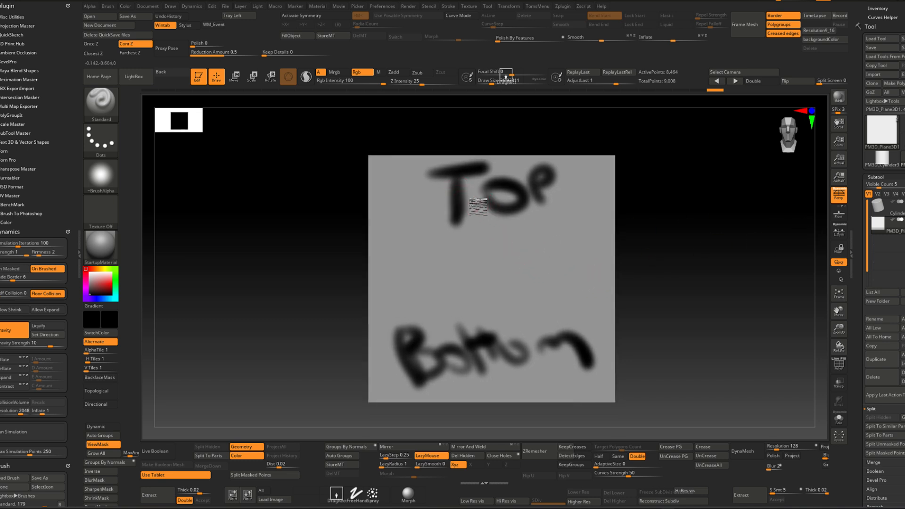
pyautogui.keyDown('alt'); pyautogui.moveTo(478, 206); pyautogui.dragTo(466, 198, button='right'); pyautogui.keyUp('alt')
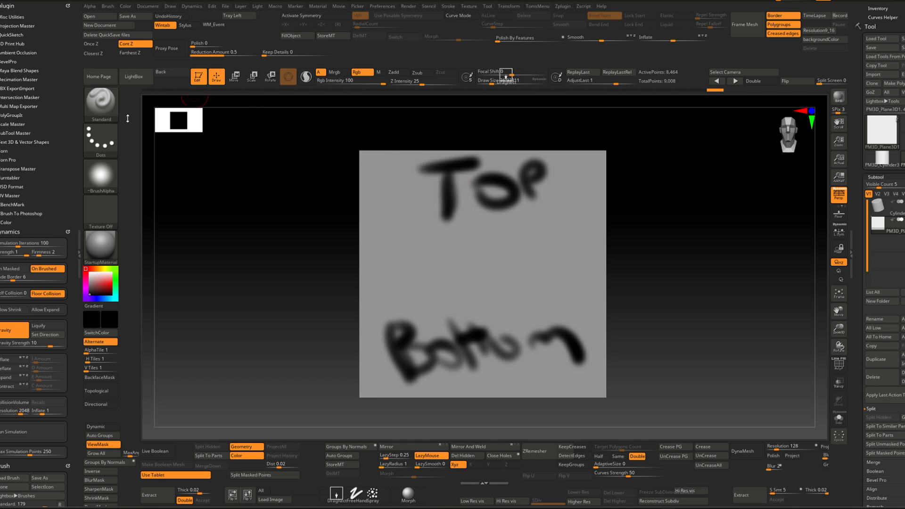
pyautogui.click(110, 112)
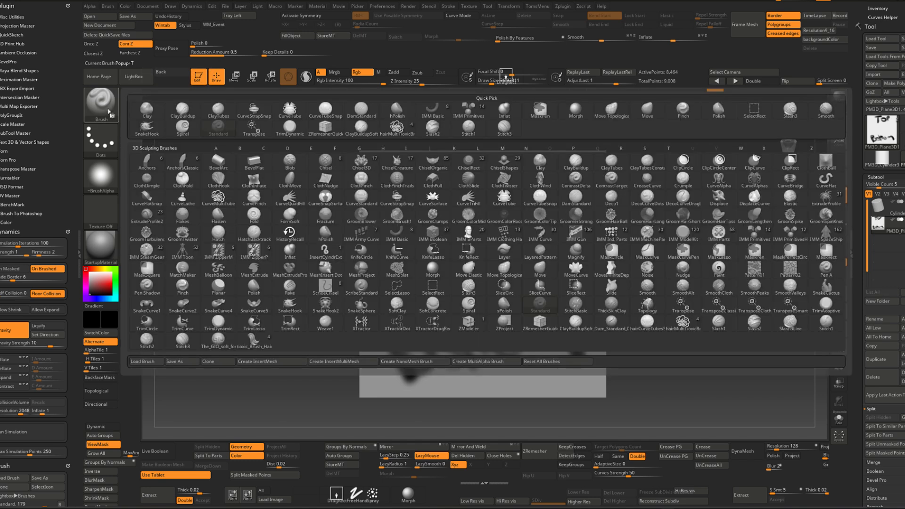
pyautogui.click(281, 363)
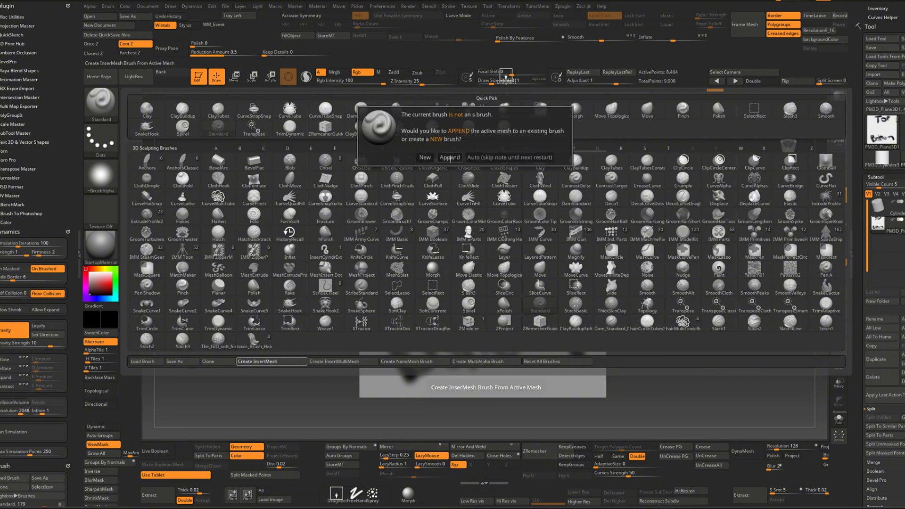
pyautogui.click(426, 157)
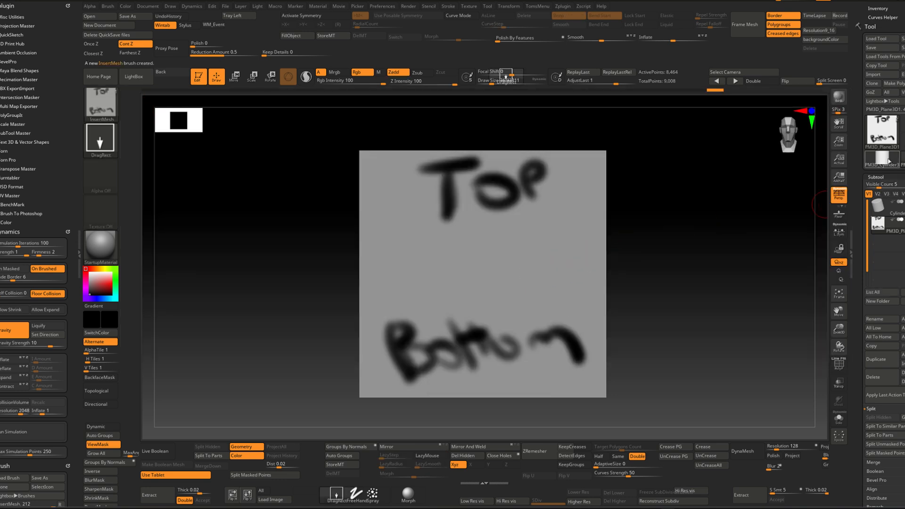
# Switch to the PM3D_Cylinder3D tool as the mesh for testing the new brush.
pyautogui.moveTo(884, 162)
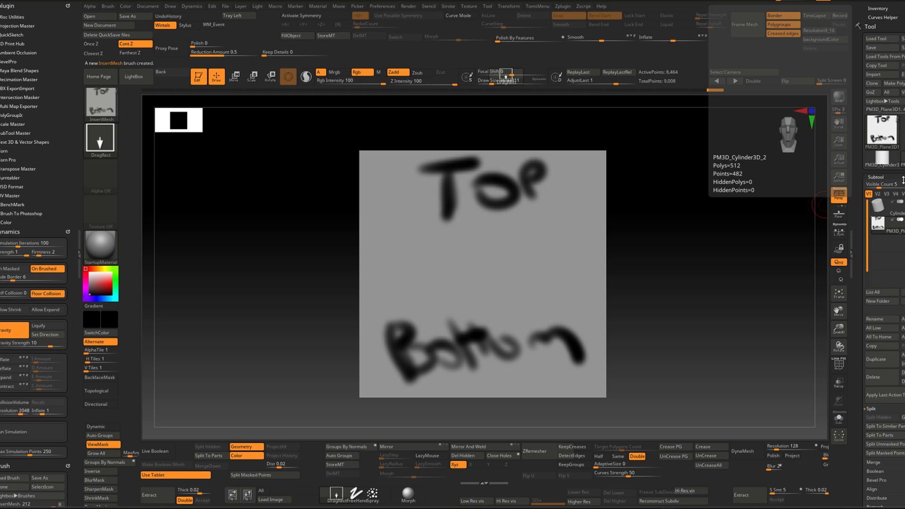
pyautogui.click(885, 162)
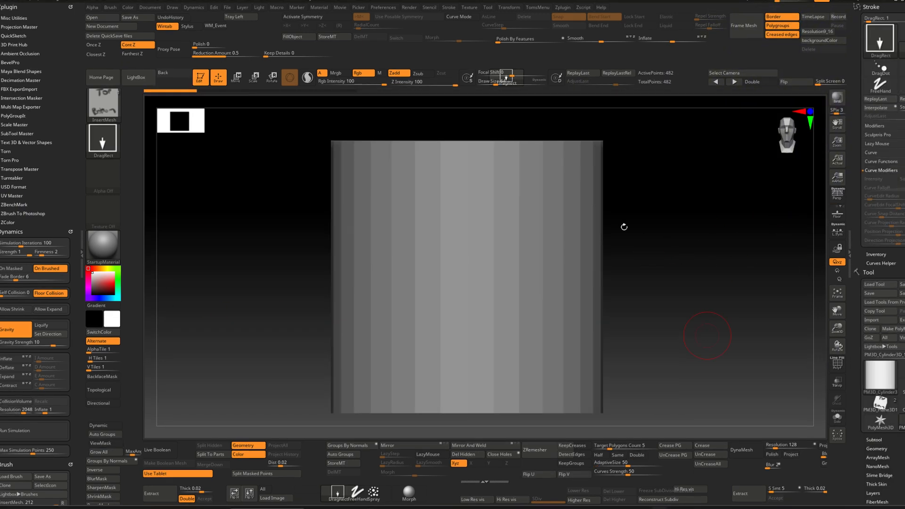
# Insert several single copies of the plane at different angles on the cylinder, with the polyframe shown.
pyautogui.moveTo(540, 255)
pyautogui.mouseDown()
pyautogui.moveTo(543, 239)
pyautogui.moveTo(504, 256)
pyautogui.moveTo(384, 246)
pyautogui.mouseUp()
pyautogui.hotkey('shift', 'f')
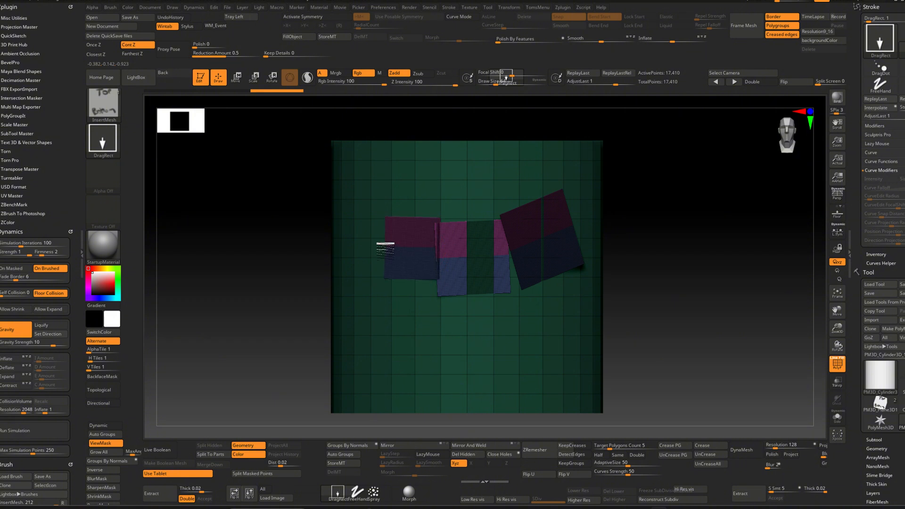
pyautogui.moveTo(437, 191); pyautogui.dragTo(422, 163)
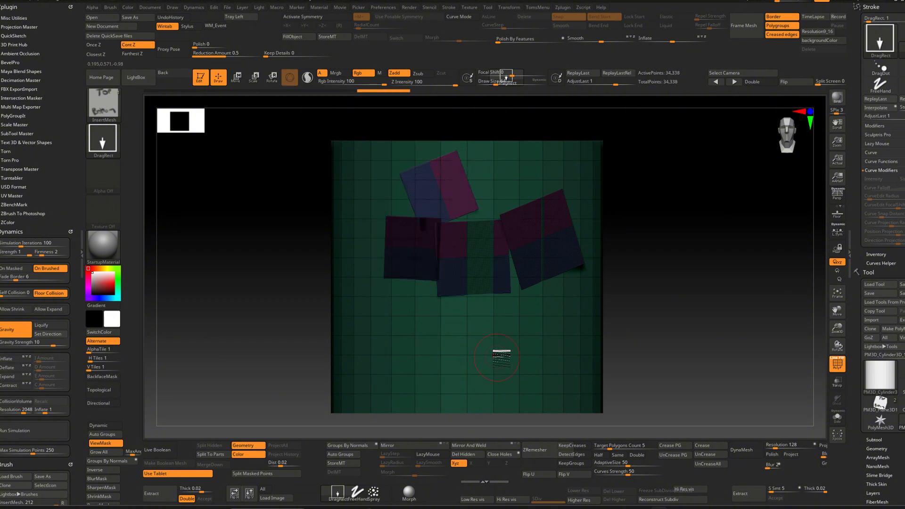
pyautogui.moveTo(497, 358); pyautogui.dragTo(441, 354)
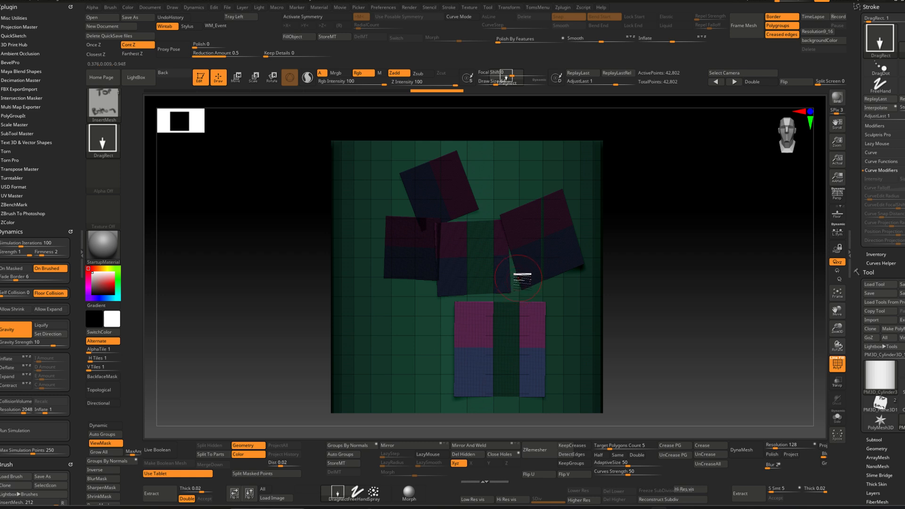
# Undo all the plane copies inserted on the cylinder.
pyautogui.hotkey('ctrl', 'z')
pyautogui.hotkey('ctrl', 'z')
pyautogui.hotkey('ctrl', 'z')
pyautogui.hotkey('ctrl', 'z')
pyautogui.hotkey('ctrl', 'z')
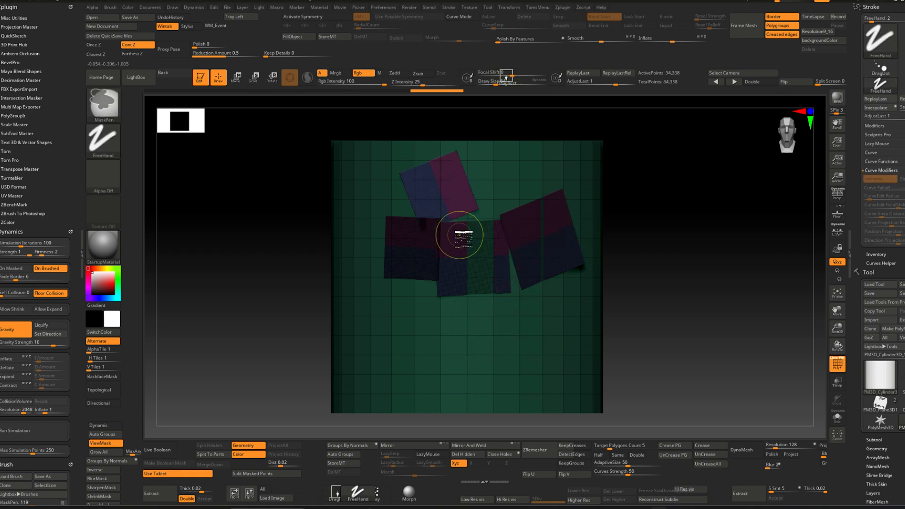
# Turn on Curve Mode for the InsertMesh brush and draw an S-shaped curve across the cylinder and past its left edge.
pyautogui.click(467, 17)
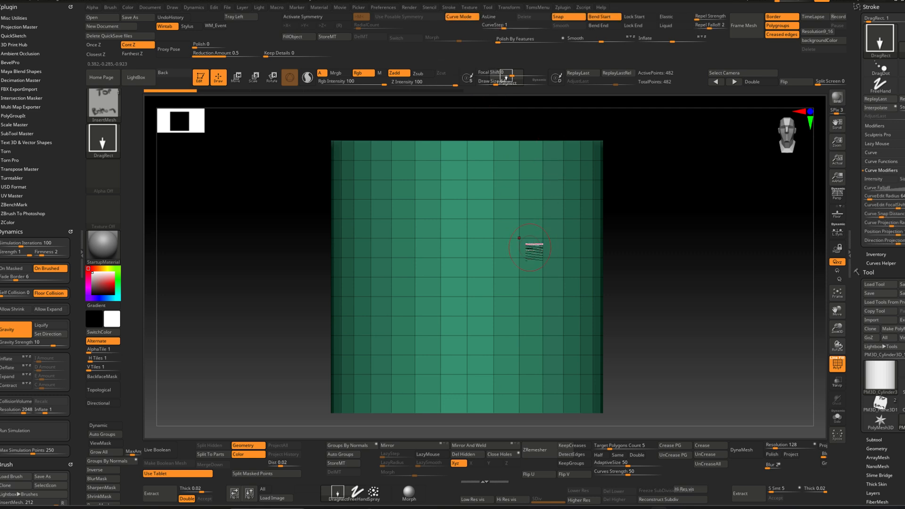
pyautogui.moveTo(531, 247); pyautogui.dragTo(476, 256)
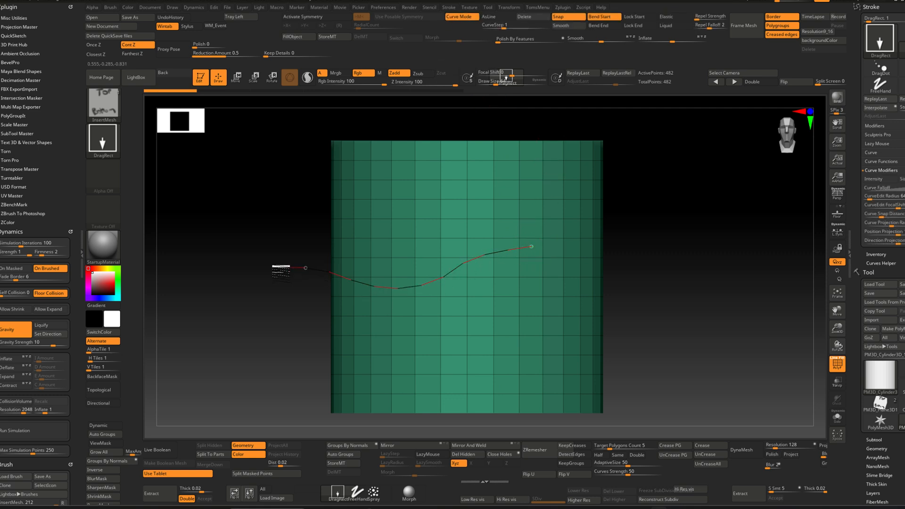
pyautogui.moveTo(282, 270); pyautogui.dragTo(282, 269)
pyautogui.moveTo(316, 272)
pyautogui.keyDown('alt'); pyautogui.mouseDown(button='right')
pyautogui.moveTo(376, 301)
pyautogui.moveTo(343, 265)
pyautogui.moveTo(459, 255)
pyautogui.moveTo(418, 249)
pyautogui.mouseUp(button='right'); pyautogui.keyUp('alt')
pyautogui.keyDown('alt'); pyautogui.moveTo(663, 257); pyautogui.dragTo(597, 252, button='right'); pyautogui.keyUp('alt')
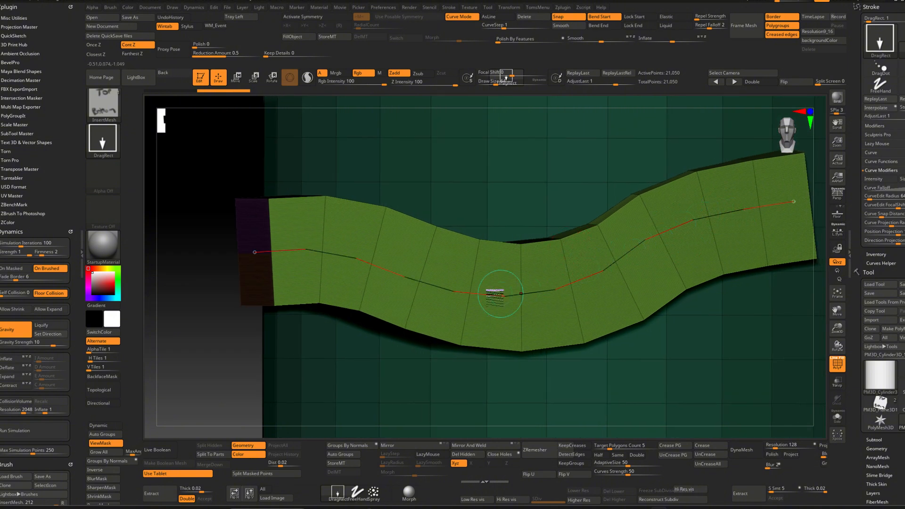
# Turn on polypaint display for the cylinder subtool carrying the curve strip.
pyautogui.moveTo(228, 249); pyautogui.dragTo(259, 241, button='right')
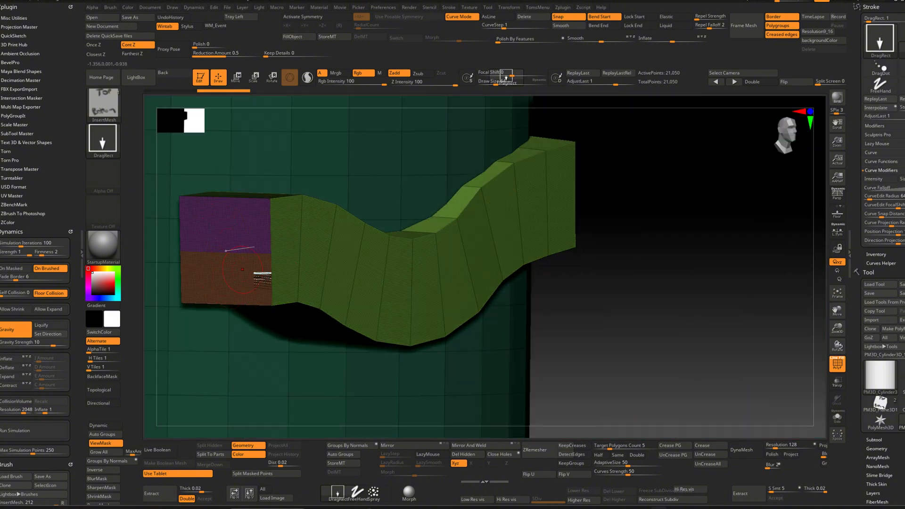
pyautogui.keyDown('shift'); pyautogui.moveTo(263, 278); pyautogui.dragTo(277, 251, button='right'); pyautogui.keyUp('shift')
pyautogui.moveTo(358, 240); pyautogui.dragTo(454, 226, button='right')
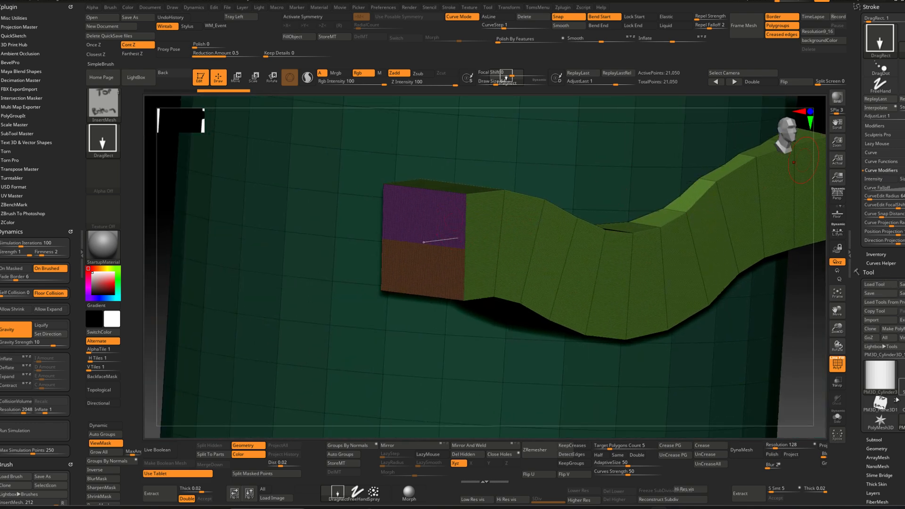
pyautogui.click(878, 439)
pyautogui.moveTo(886, 165)
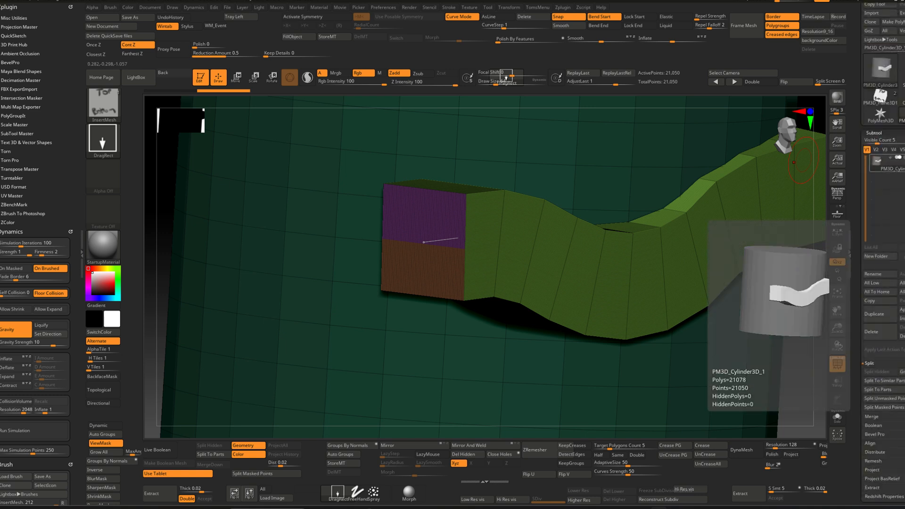
pyautogui.click(902, 159)
# Examine the painted lettering on the strip's end face and the strip's repeated segments from several angles.
pyautogui.moveTo(477, 207)
pyautogui.keyDown('alt'); pyautogui.mouseDown(button='right')
pyautogui.moveTo(530, 220)
pyautogui.moveTo(528, 227)
pyautogui.mouseUp(button='right'); pyautogui.keyUp('alt')
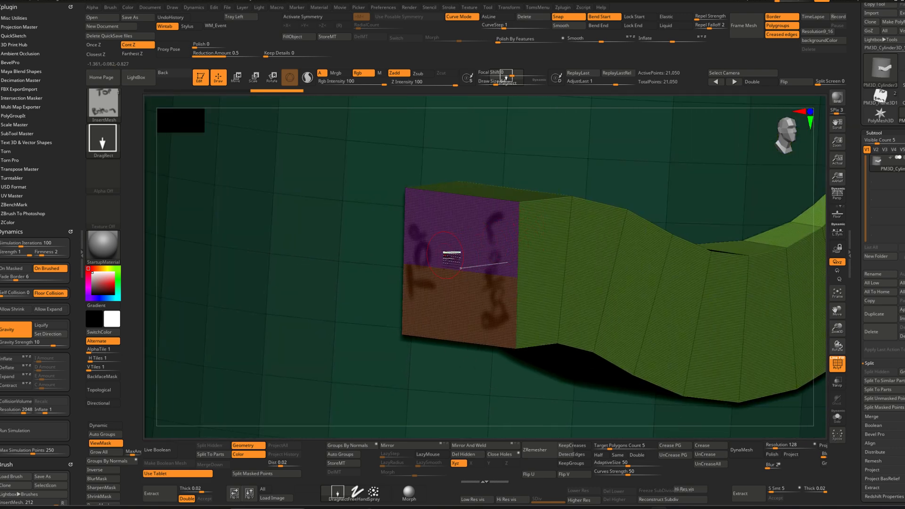
pyautogui.moveTo(465, 240)
pyautogui.mouseDown(button='right')
pyautogui.moveTo(462, 253)
pyautogui.moveTo(493, 246)
pyautogui.moveTo(467, 238)
pyautogui.moveTo(469, 259)
pyautogui.moveTo(481, 259)
pyautogui.moveTo(455, 259)
pyautogui.moveTo(461, 271)
pyautogui.moveTo(449, 246)
pyautogui.mouseUp(button='right')
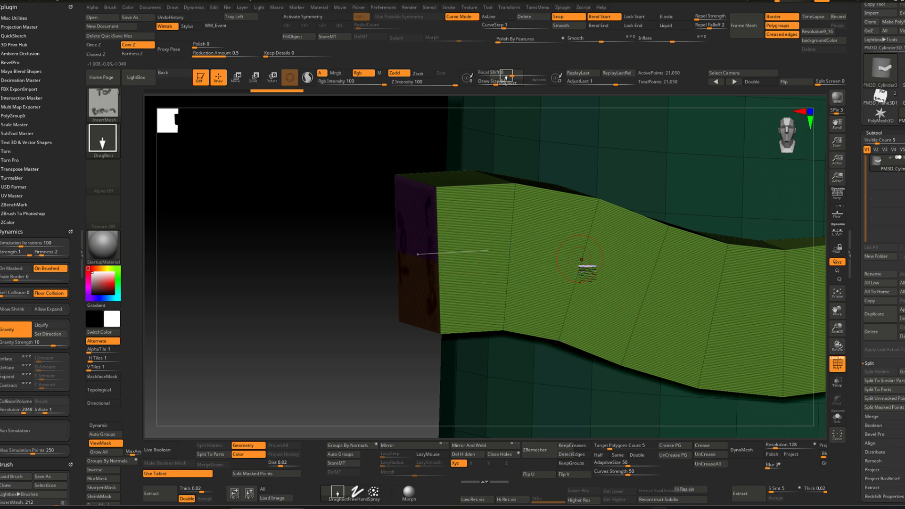
pyautogui.moveTo(581, 278); pyautogui.dragTo(541, 231, button='right')
pyautogui.moveTo(611, 281); pyautogui.dragTo(578, 259, button='right')
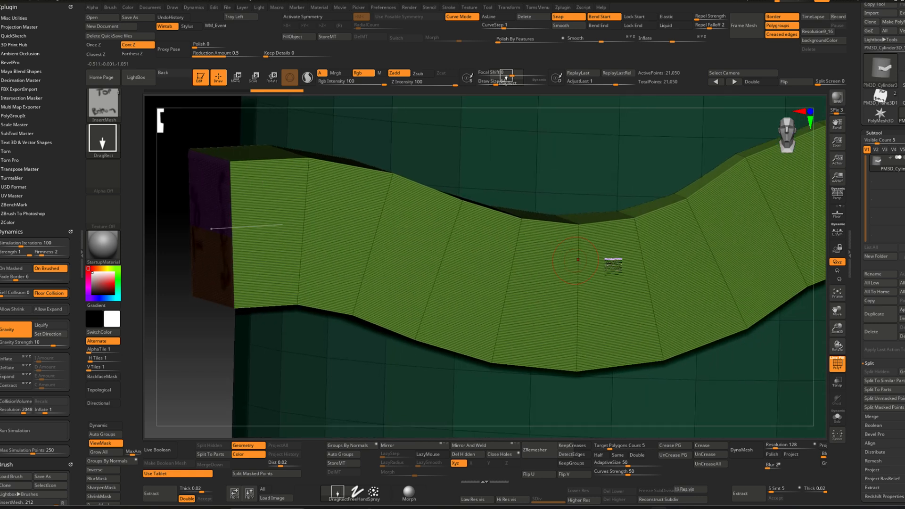
pyautogui.moveTo(652, 281); pyautogui.dragTo(640, 260, button='right')
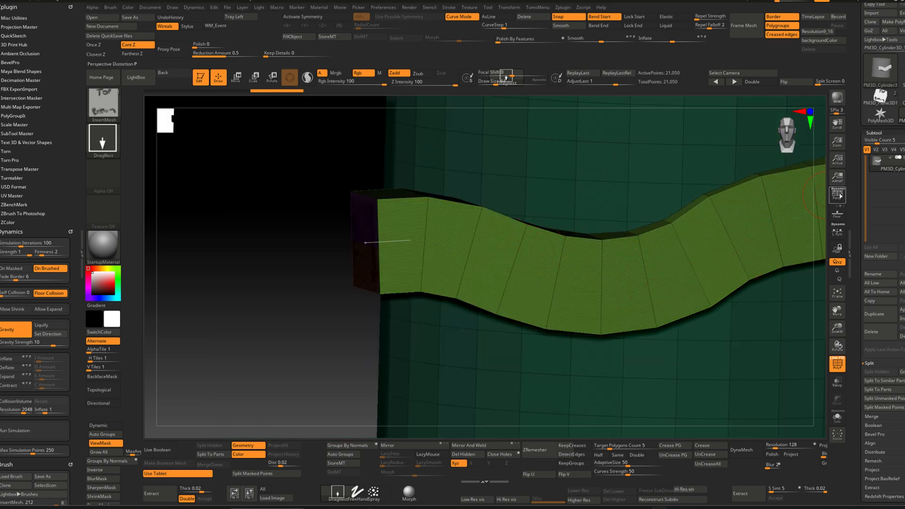
pyautogui.keyDown('alt'); pyautogui.moveTo(759, 228); pyautogui.dragTo(598, 213, button='right'); pyautogui.keyUp('alt')
pyautogui.moveTo(543, 226); pyautogui.dragTo(566, 267, button='right')
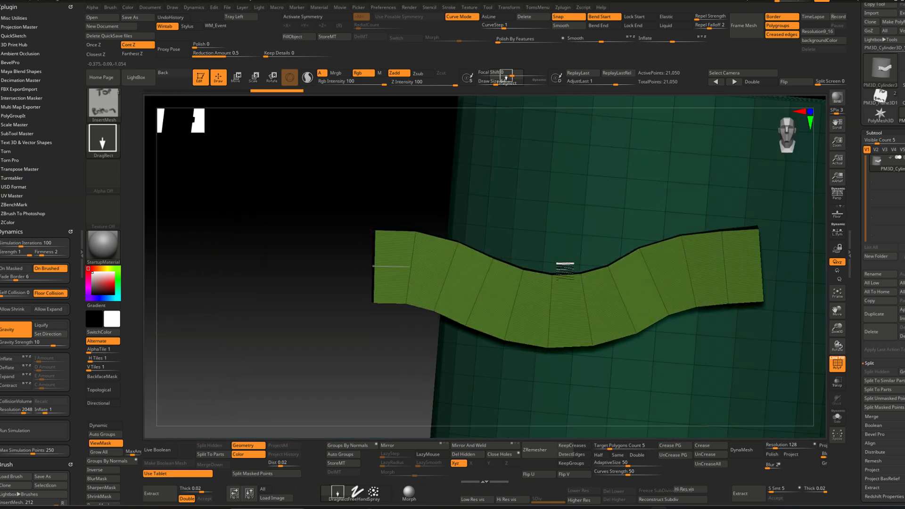
# Undo the curve strip on the cylinder and switch back to the painted plane tool.
pyautogui.hotkey('ctrl', 'z')
pyautogui.hotkey('ctrl', 'z')
pyautogui.moveTo(740, 225)
pyautogui.keyDown('alt'); pyautogui.mouseDown(button='right')
pyautogui.moveTo(629, 229)
pyautogui.moveTo(720, 238)
pyautogui.moveTo(629, 210)
pyautogui.moveTo(660, 179)
pyautogui.mouseUp(button='right'); pyautogui.keyUp('alt')
pyautogui.click(878, 98)
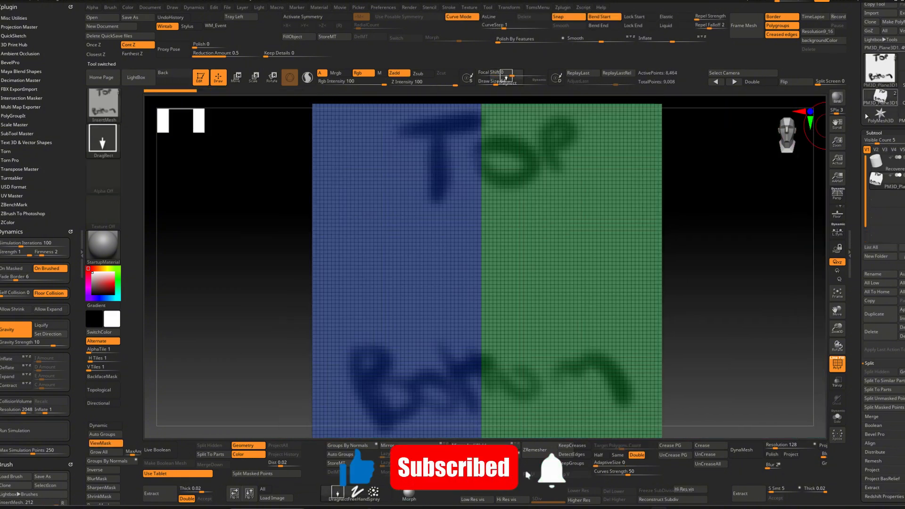
# Try drawing a CurveFlatSnap curve across the cylinder and past its edge, and undo it.
pyautogui.keyDown('alt'); pyautogui.moveTo(679, 243); pyautogui.dragTo(641, 228, button='right'); pyautogui.keyUp('alt')
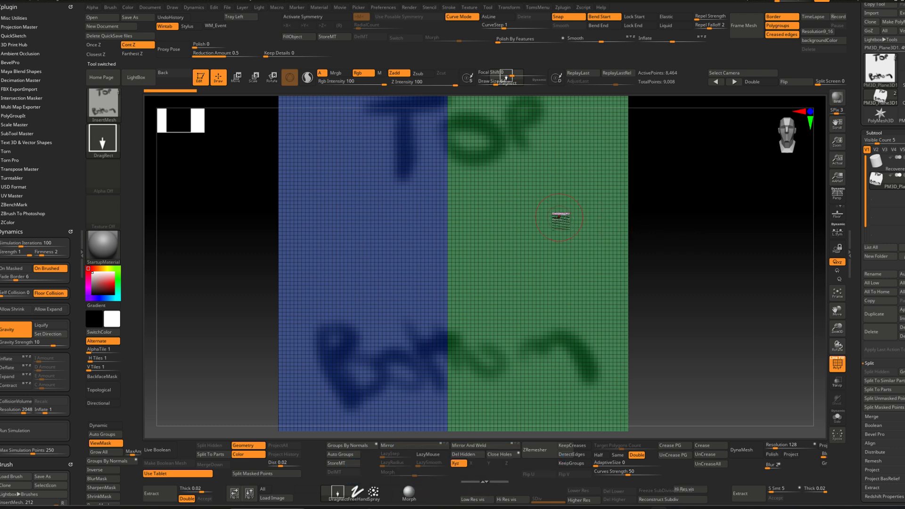
pyautogui.keyDown('alt'); pyautogui.moveTo(562, 215); pyautogui.dragTo(510, 231, button='right'); pyautogui.keyUp('alt')
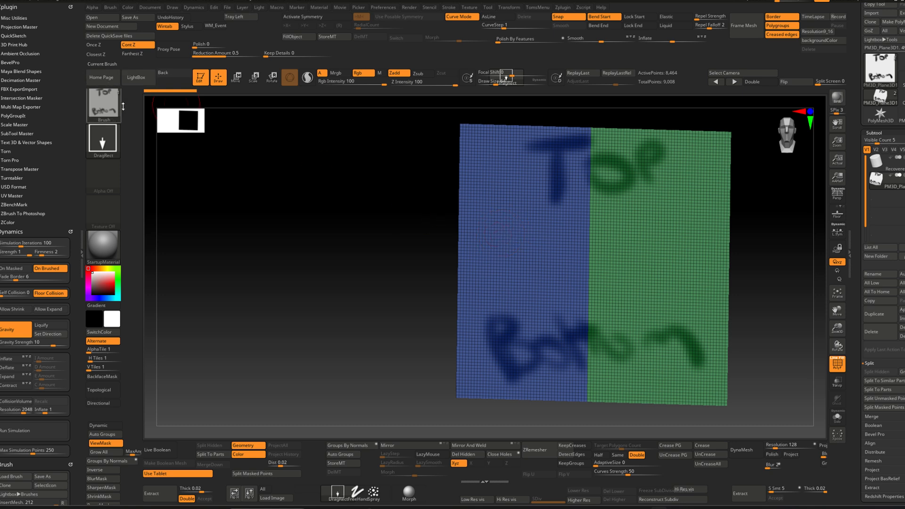
pyautogui.click(104, 108)
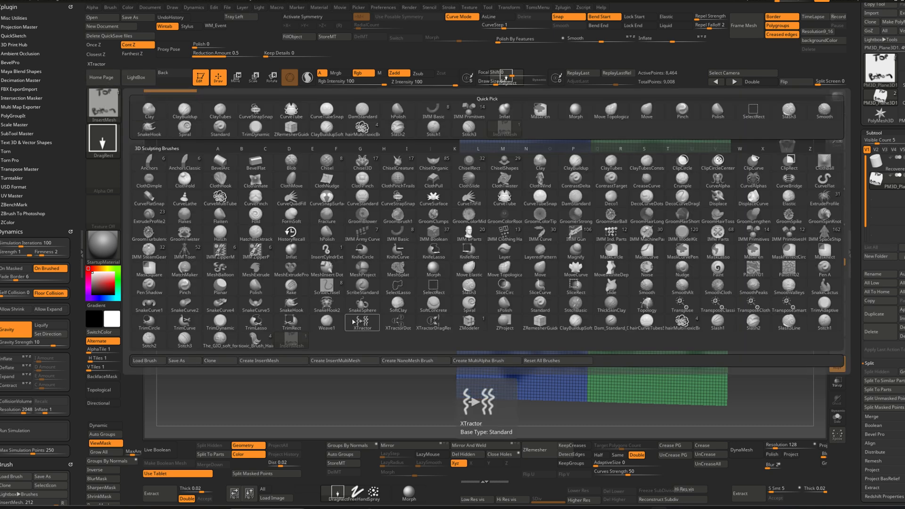
pyautogui.press('c')
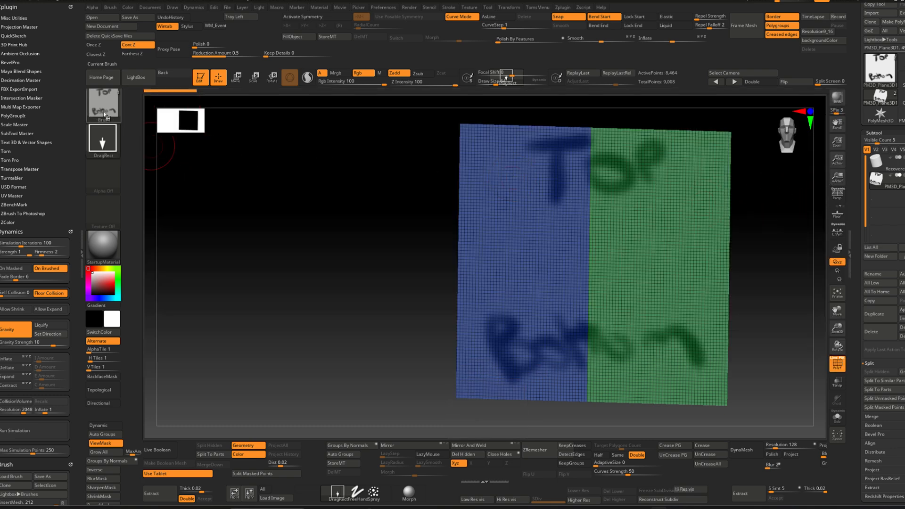
pyautogui.click(105, 115)
pyautogui.press('c')
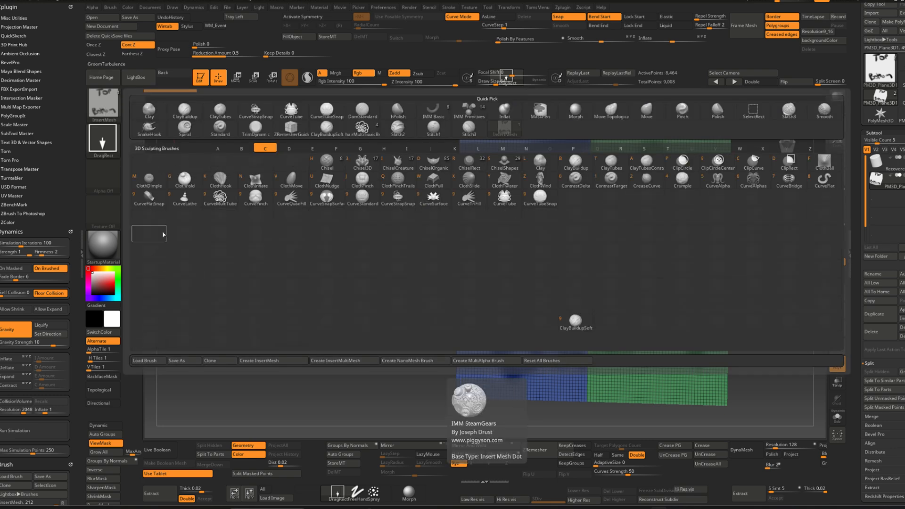
pyautogui.click(155, 199)
pyautogui.click(891, 118)
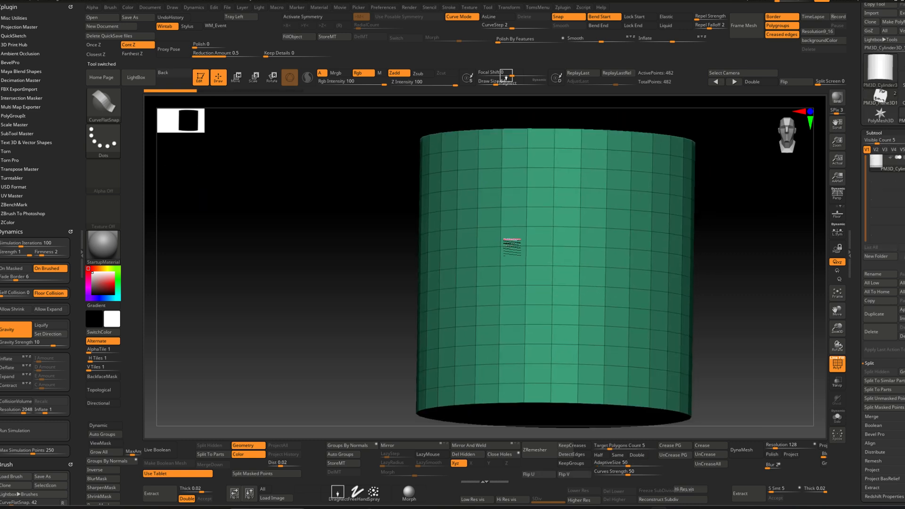
pyautogui.moveTo(641, 208); pyautogui.dragTo(385, 269)
pyautogui.moveTo(495, 267); pyautogui.dragTo(522, 238, button='right')
pyautogui.hotkey('ctrl', 'z')
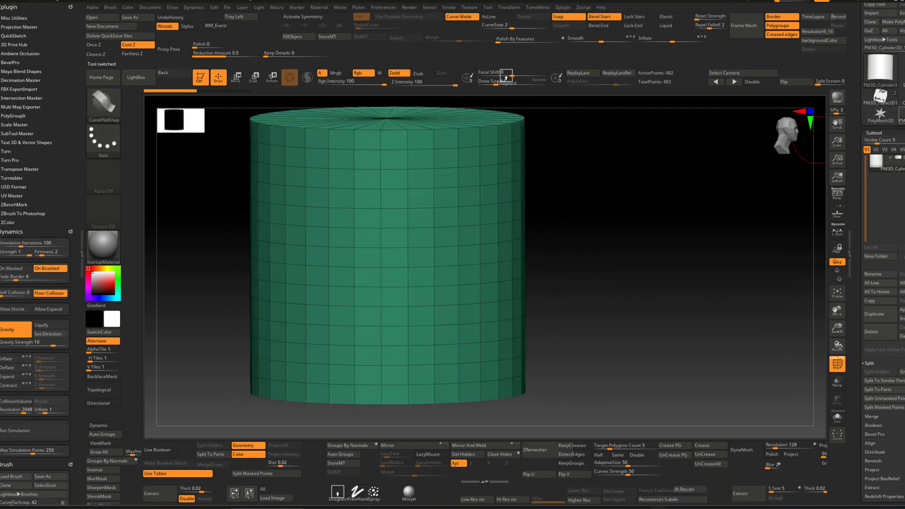
# Switch back to the custom InsertMesh brush and draw a curve across the lower part of the cylinder and past its edge.
pyautogui.click(893, 104)
pyautogui.moveTo(566, 241); pyautogui.dragTo(507, 245, button='right')
pyautogui.keyDown('alt'); pyautogui.moveTo(599, 211); pyautogui.dragTo(627, 215, button='right'); pyautogui.keyUp('alt')
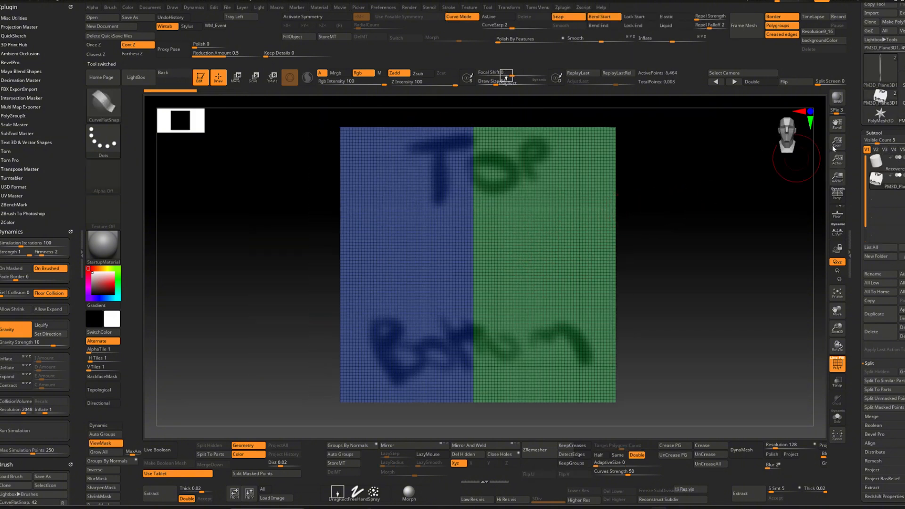
pyautogui.click(104, 107)
pyautogui.click(110, 111)
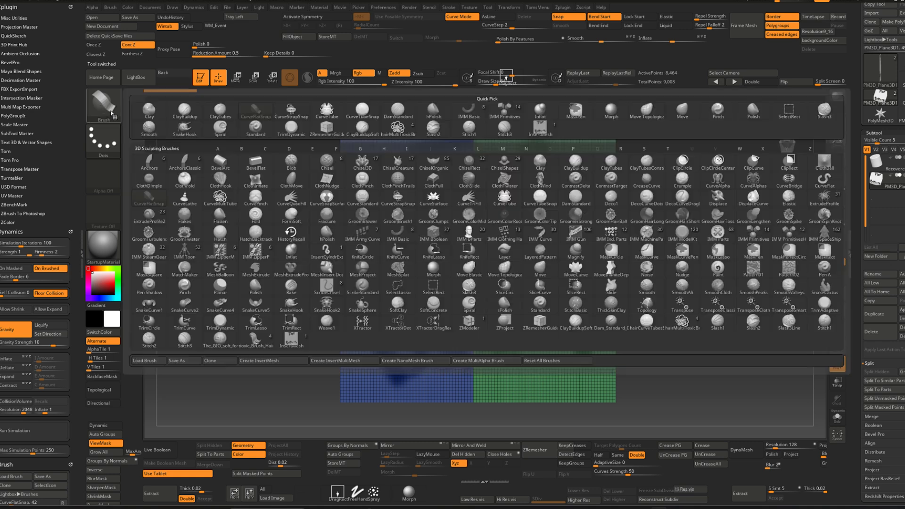
pyautogui.click(288, 343)
pyautogui.click(901, 114)
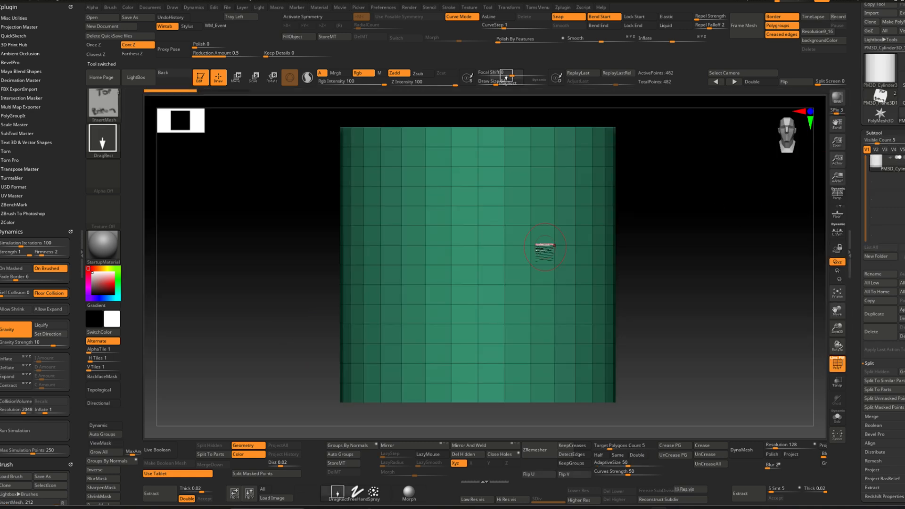
pyautogui.moveTo(397, 320); pyautogui.dragTo(270, 287)
pyautogui.moveTo(349, 240); pyautogui.dragTo(382, 253, button='right')
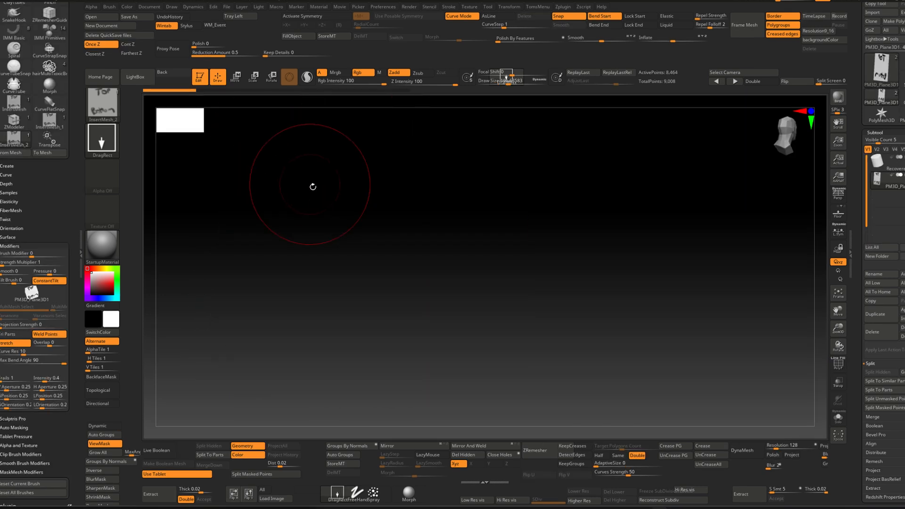
# Examine the painted Top and Bottom lettering on the plane to judge the brush orientation.
pyautogui.keyDown('alt'); pyautogui.moveTo(433, 237); pyautogui.dragTo(413, 236, button='right'); pyautogui.keyUp('alt')
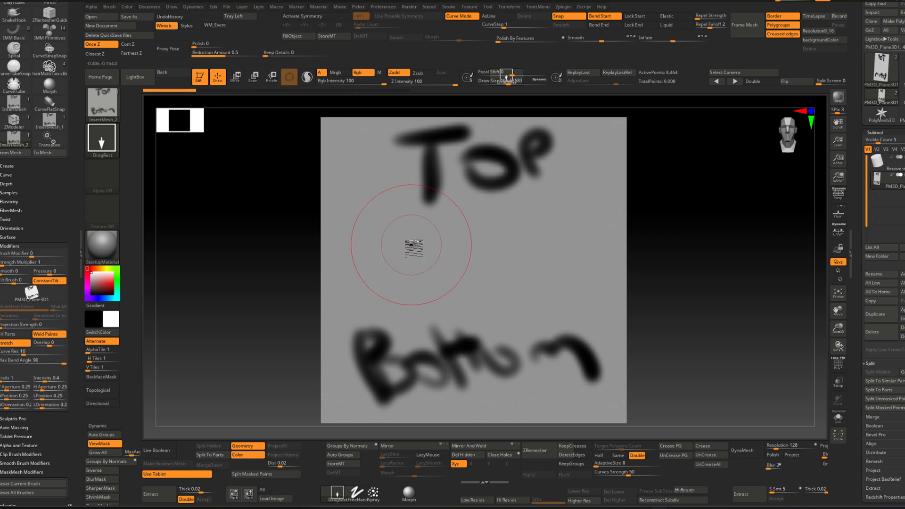
pyautogui.keyDown('alt'); pyautogui.moveTo(411, 245); pyautogui.dragTo(431, 273, button='right'); pyautogui.keyUp('alt')
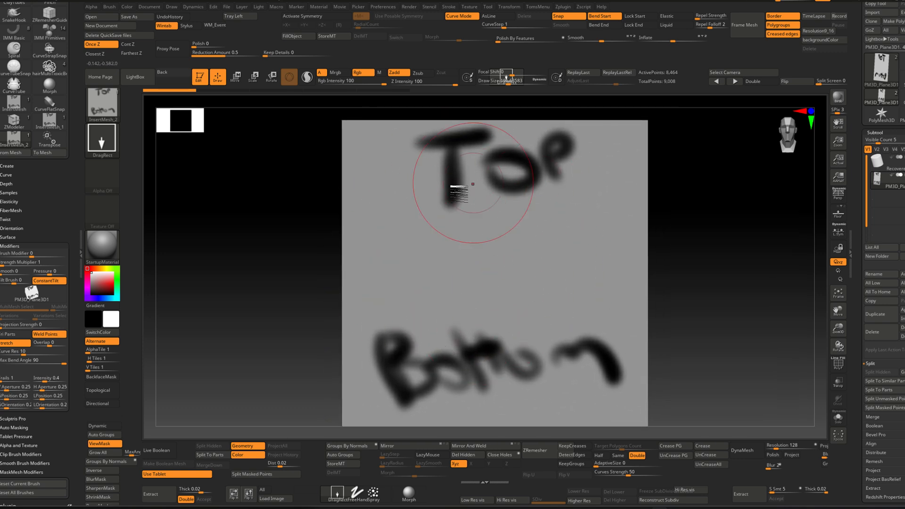
pyautogui.keyDown('alt'); pyautogui.moveTo(462, 240); pyautogui.dragTo(445, 236, button='right'); pyautogui.keyUp('alt')
pyautogui.keyDown('alt'); pyautogui.moveTo(418, 272); pyautogui.dragTo(426, 274, button='right'); pyautogui.keyUp('alt')
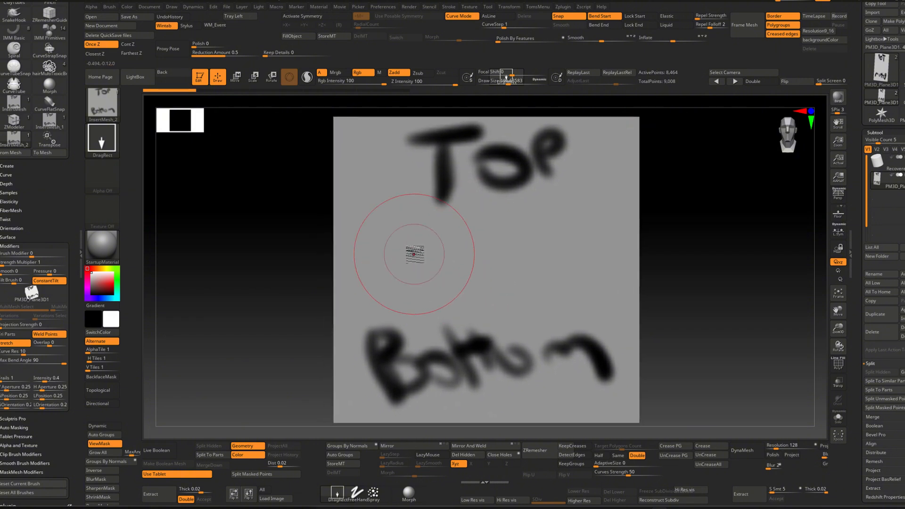
pyautogui.moveTo(356, 242)
pyautogui.mouseDown(button='right')
pyautogui.moveTo(404, 244)
pyautogui.moveTo(366, 244)
pyautogui.moveTo(445, 216)
pyautogui.moveTo(404, 222)
pyautogui.moveTo(433, 249)
pyautogui.mouseUp(button='right')
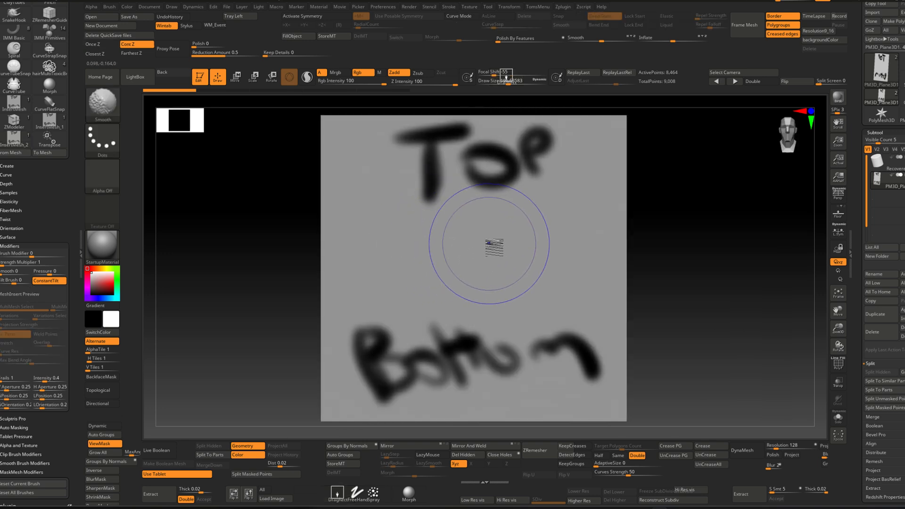
pyautogui.moveTo(497, 243)
pyautogui.keyDown('ctrl'); pyautogui.mouseDown(button='right')
pyautogui.moveTo(475, 241)
pyautogui.moveTo(480, 250)
pyautogui.mouseUp(button='right'); pyautogui.keyUp('ctrl')
pyautogui.moveTo(525, 285)
pyautogui.keyDown('alt'); pyautogui.mouseDown(button='right')
pyautogui.moveTo(470, 244)
pyautogui.moveTo(463, 251)
pyautogui.moveTo(479, 255)
pyautogui.moveTo(434, 277)
pyautogui.moveTo(429, 269)
pyautogui.mouseUp(button='right'); pyautogui.keyUp('alt')
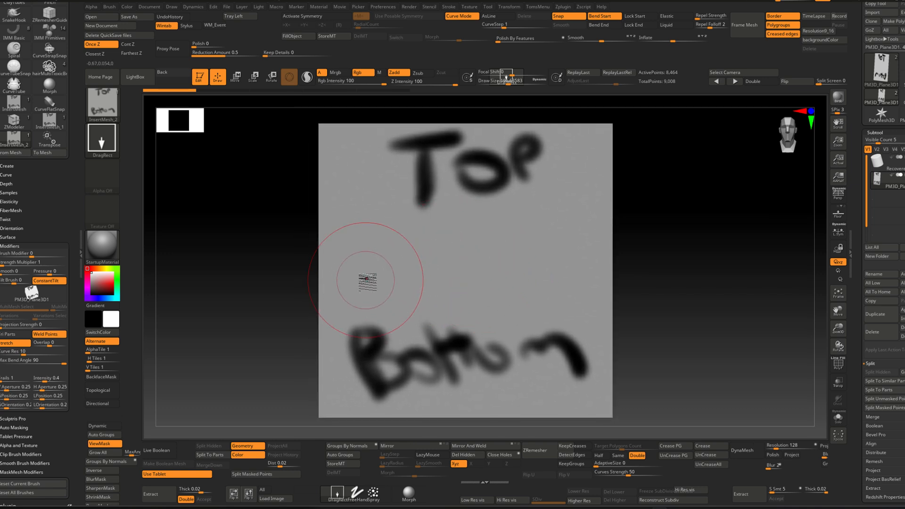
pyautogui.moveTo(366, 280)
pyautogui.mouseDown(button='right')
pyautogui.moveTo(412, 279)
pyautogui.moveTo(368, 279)
pyautogui.mouseUp(button='right')
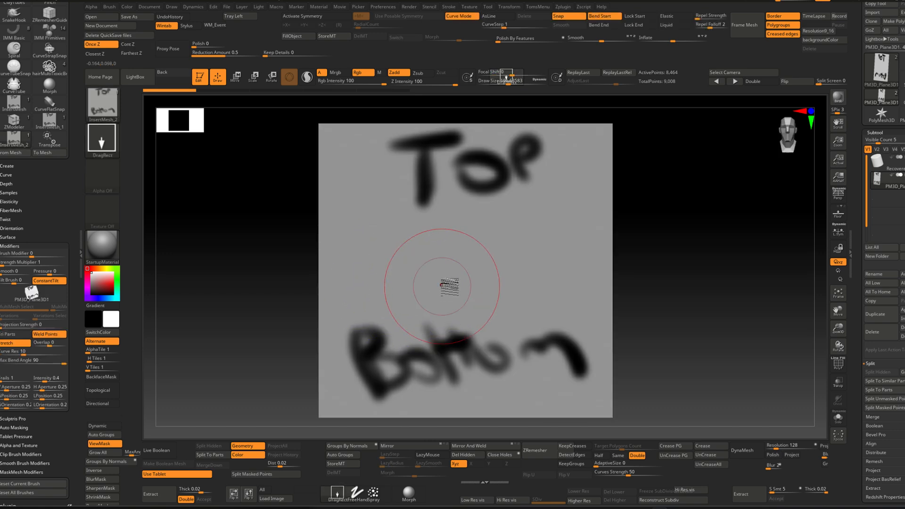
pyautogui.click(102, 102)
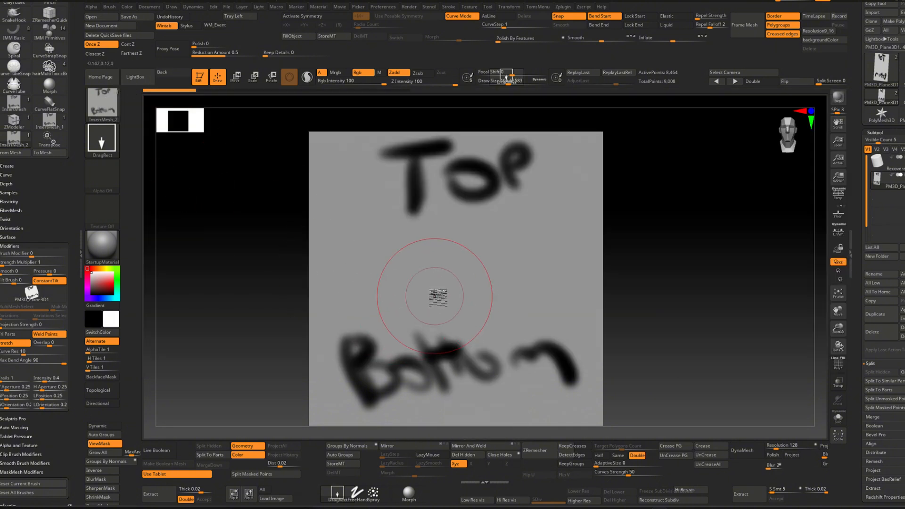
pyautogui.moveTo(434, 297)
pyautogui.mouseDown(button='right')
pyautogui.moveTo(470, 294)
pyautogui.moveTo(448, 293)
pyautogui.mouseUp(button='right')
pyautogui.moveTo(592, 270)
pyautogui.keyDown('alt'); pyautogui.mouseDown(button='right')
pyautogui.moveTo(611, 269)
pyautogui.moveTo(593, 263)
pyautogui.mouseUp(button='right'); pyautogui.keyUp('alt')
pyautogui.keyDown('alt'); pyautogui.moveTo(519, 268); pyautogui.dragTo(540, 260, button='right'); pyautogui.keyUp('alt')
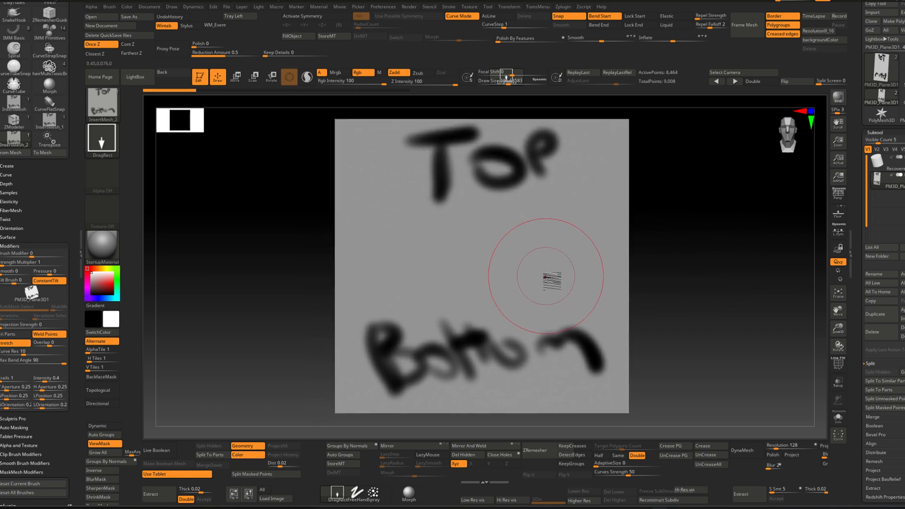
pyautogui.moveTo(485, 239)
pyautogui.mouseDown(button='right')
pyautogui.moveTo(536, 247)
pyautogui.moveTo(528, 253)
pyautogui.mouseUp(button='right')
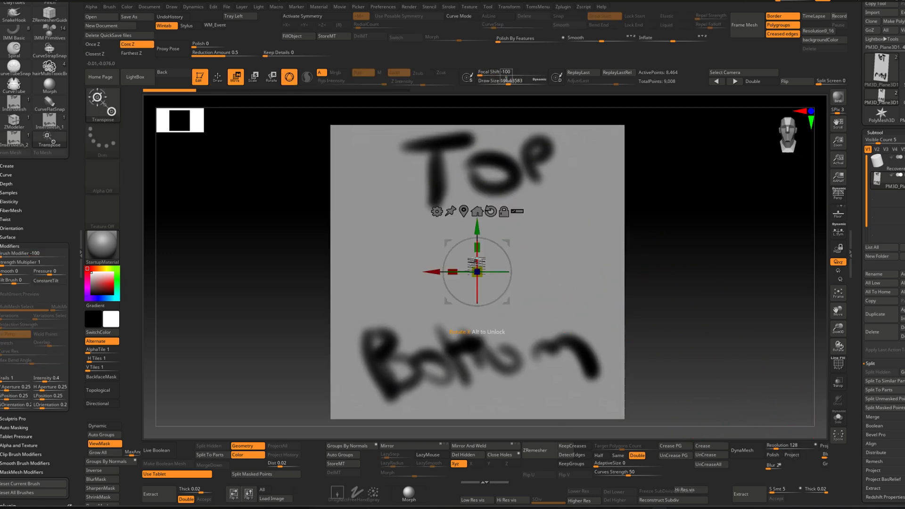
# Show the polyframe on the painted plane and select the ZModeler brush.
pyautogui.hotkey('shift', 'f')
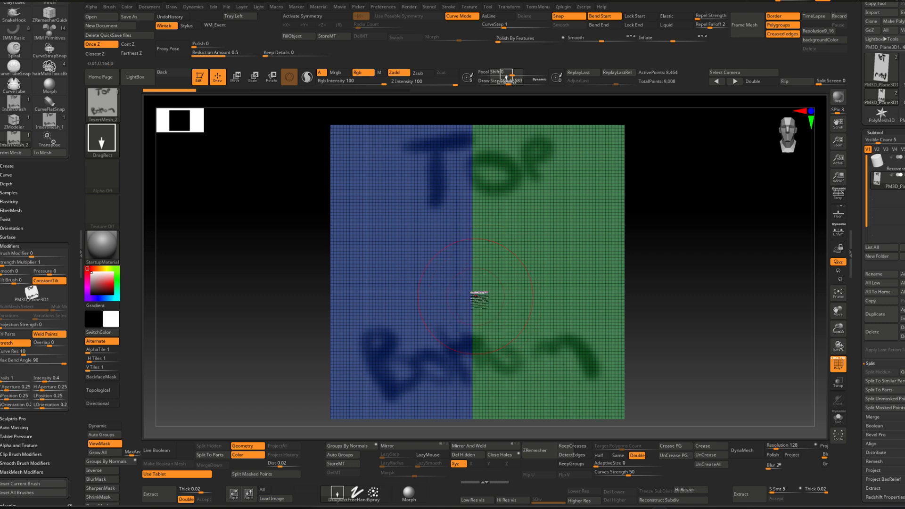
pyautogui.press('b')
pyautogui.press('z')
pyautogui.press('m')
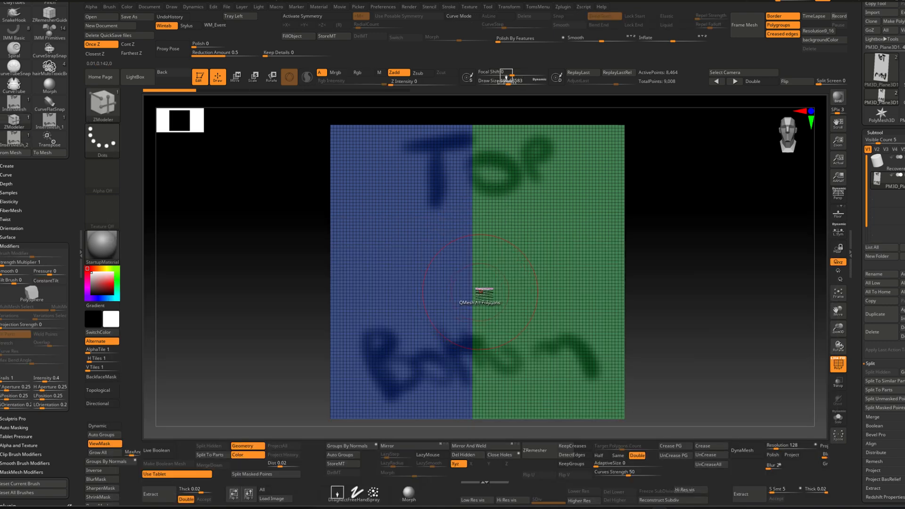
pyautogui.press('f')
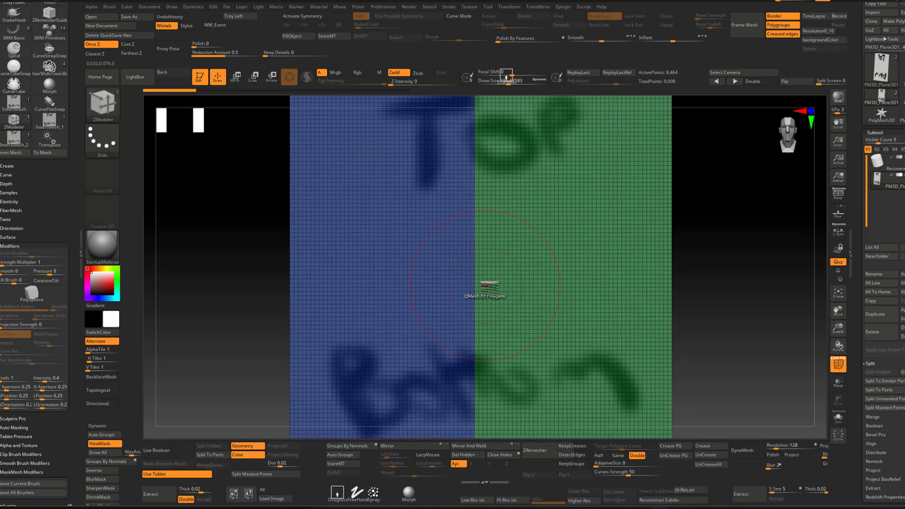
pyautogui.press('b')
pyautogui.press('z')
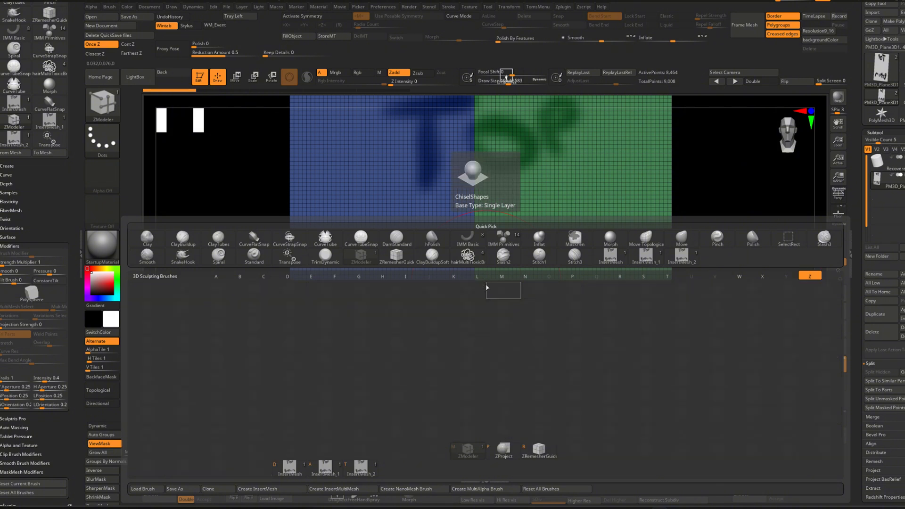
pyautogui.click(482, 458)
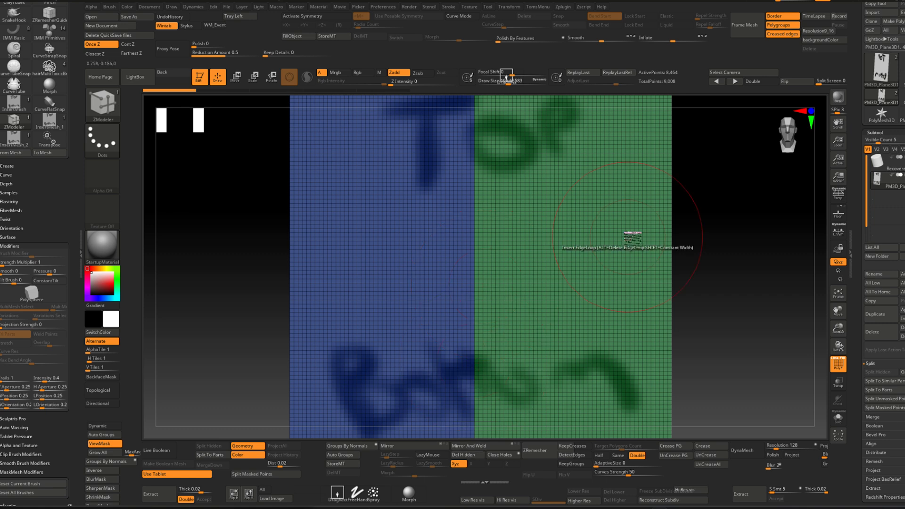
# Extrude the whole plane into a thick slab with ZModeler's QMesh All Polygons action.
pyautogui.keyDown('alt'); pyautogui.moveTo(456, 296); pyautogui.dragTo(507, 259, button='right'); pyautogui.keyUp('alt')
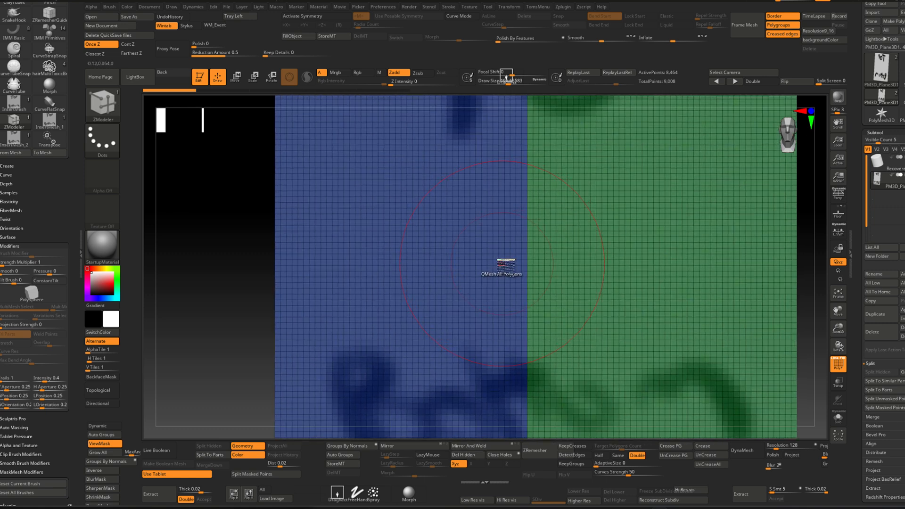
pyautogui.rightClick(506, 264)
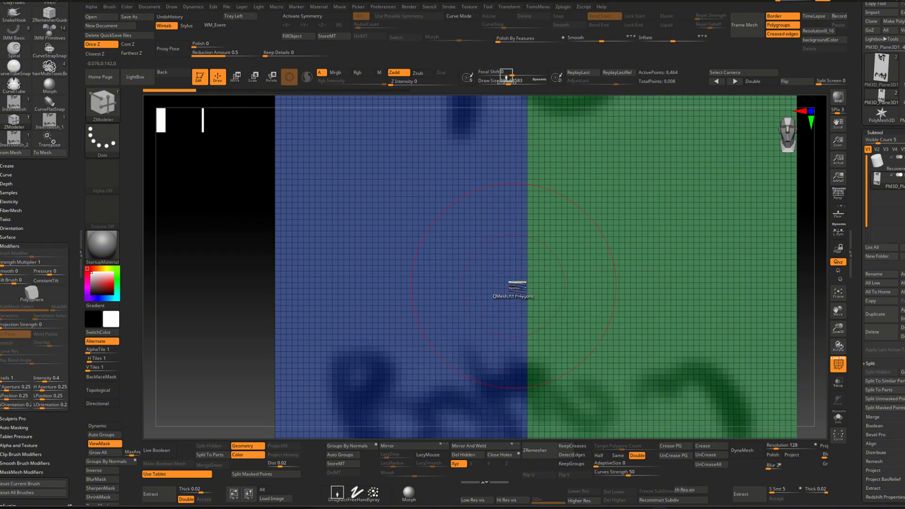
pyautogui.moveTo(534, 250)
pyautogui.mouseDown(button='right')
pyautogui.moveTo(546, 260)
pyautogui.moveTo(514, 289)
pyautogui.mouseUp(button='right')
pyautogui.moveTo(518, 288); pyautogui.dragTo(647, 340)
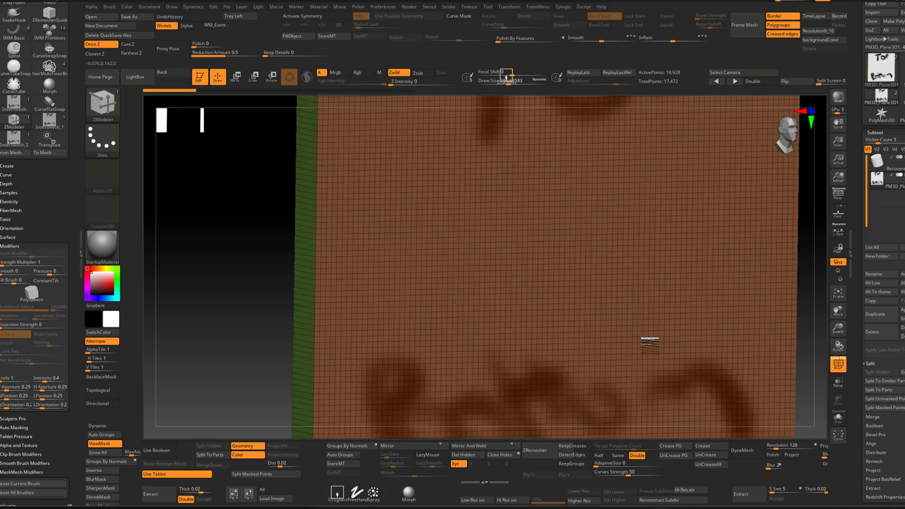
# Isolate the left half of the slab, assign it its own polygroup, and show the whole mesh again.
pyautogui.moveTo(556, 303)
pyautogui.mouseDown(button='right')
pyautogui.moveTo(579, 306)
pyautogui.moveTo(552, 297)
pyautogui.moveTo(589, 299)
pyautogui.moveTo(568, 293)
pyautogui.moveTo(596, 303)
pyautogui.moveTo(546, 291)
pyautogui.moveTo(501, 265)
pyautogui.mouseUp(button='right')
pyautogui.press('ctrl')
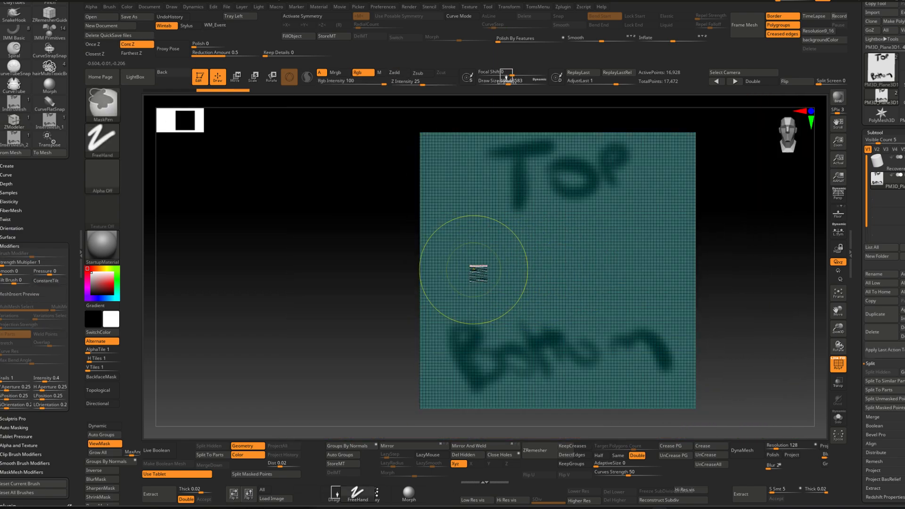
pyautogui.moveTo(499, 221)
pyautogui.keyDown('alt'); pyautogui.mouseDown(button='right')
pyautogui.moveTo(454, 237)
pyautogui.moveTo(461, 224)
pyautogui.mouseUp(button='right'); pyautogui.keyUp('alt')
pyautogui.press('ctrl')
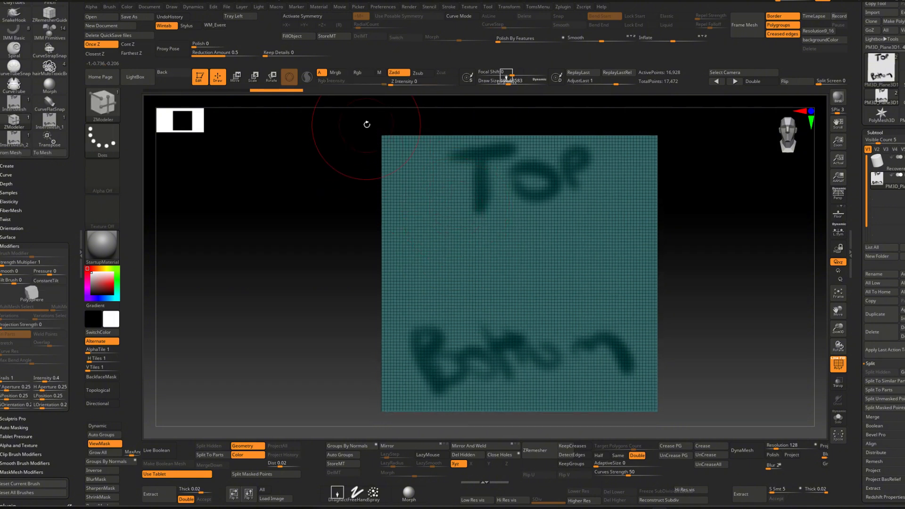
pyautogui.press('ctrl')
pyautogui.moveTo(362, 121)
pyautogui.keyDown('ctrl'); pyautogui.keyDown('shift'); pyautogui.mouseDown()
pyautogui.moveTo(407, 212)
pyautogui.moveTo(543, 402)
pyautogui.moveTo(520, 423)
pyautogui.mouseUp(); pyautogui.keyUp('shift'); pyautogui.keyUp('ctrl')
pyautogui.hotkey('ctrl', 'w')
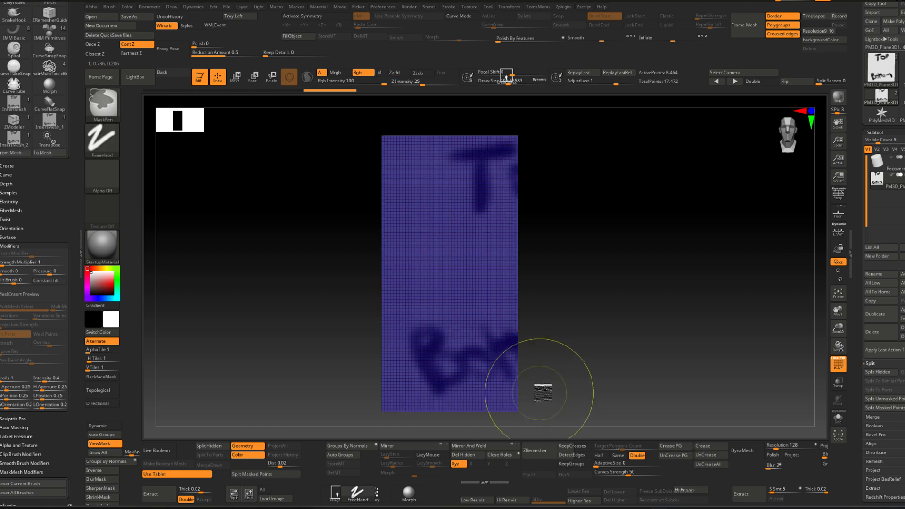
pyautogui.keyDown('ctrl'); pyautogui.keyDown('shift'); pyautogui.click(582, 343); pyautogui.keyUp('shift'); pyautogui.keyUp('ctrl')
# Turn off the polyframe and create a new InsertMesh brush from the thick slab.
pyautogui.hotkey('shift', 'f')
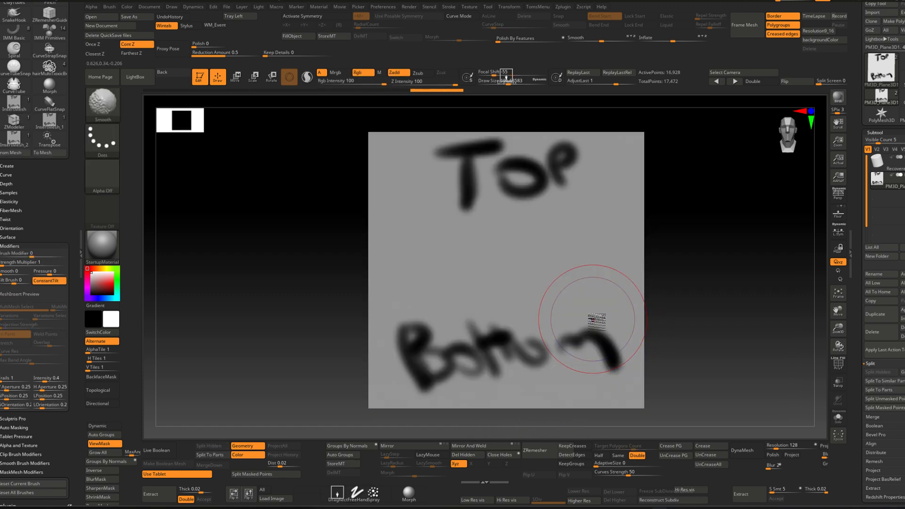
pyautogui.hotkey('shift', 'f')
pyautogui.hotkey('shift', 'f')
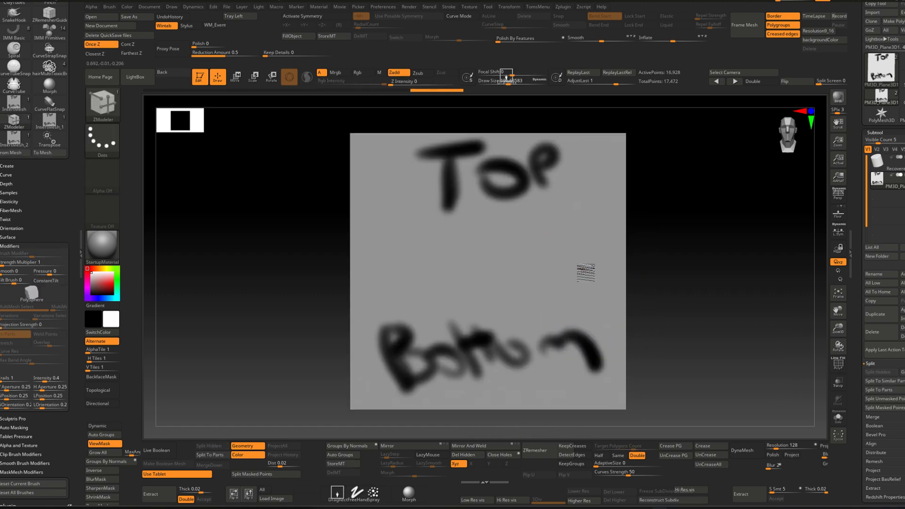
pyautogui.keyDown('alt'); pyautogui.moveTo(582, 271); pyautogui.dragTo(577, 269, button='right'); pyautogui.keyUp('alt')
pyautogui.press('f')
pyautogui.press('b')
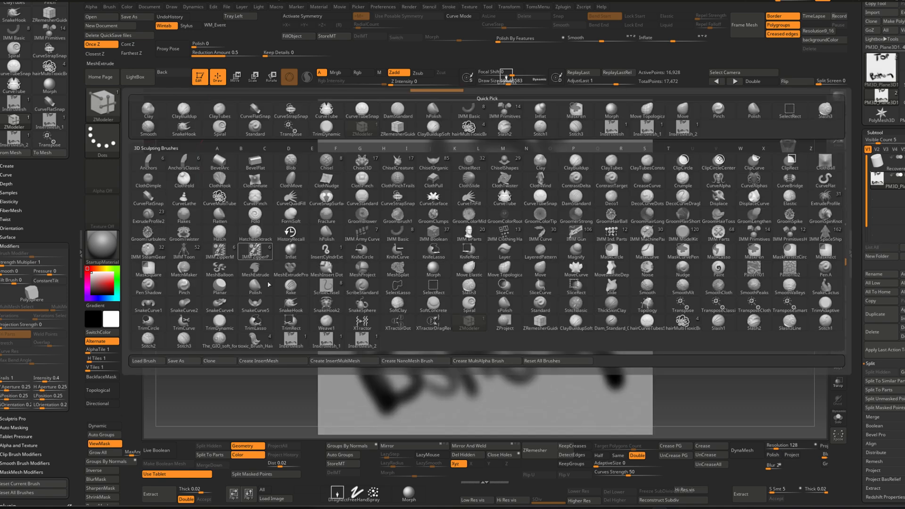
pyautogui.click(270, 361)
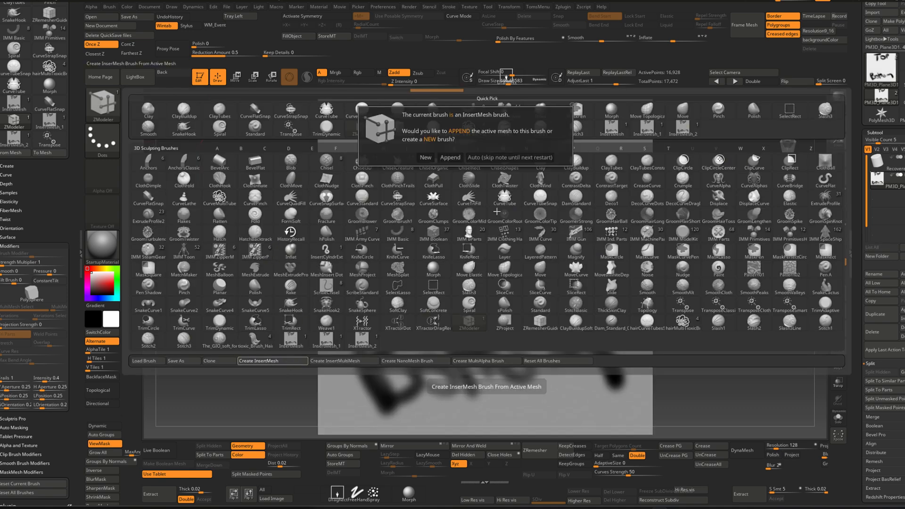
pyautogui.click(426, 158)
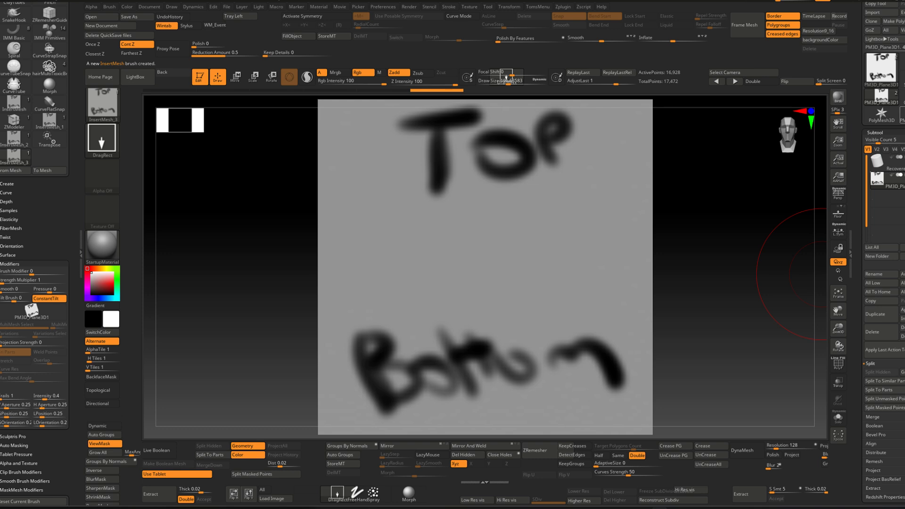
# Switch to the cylinder, draw an S-shaped curve of slab segments across it, and inspect the gaps between the segments.
pyautogui.click(901, 114)
pyautogui.keyDown('alt'); pyautogui.moveTo(545, 266); pyautogui.dragTo(584, 221, button='right'); pyautogui.keyUp('alt')
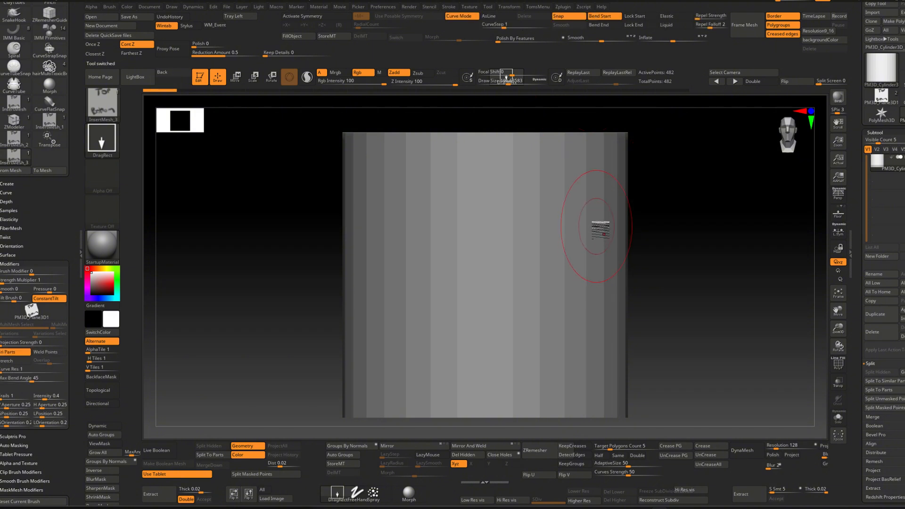
pyautogui.click(234, 208)
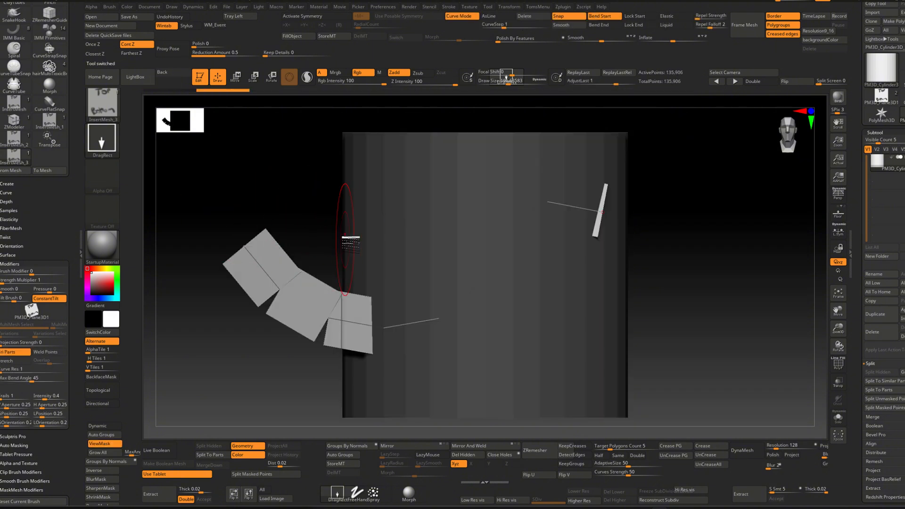
pyautogui.moveTo(341, 239); pyautogui.dragTo(365, 252, button='right')
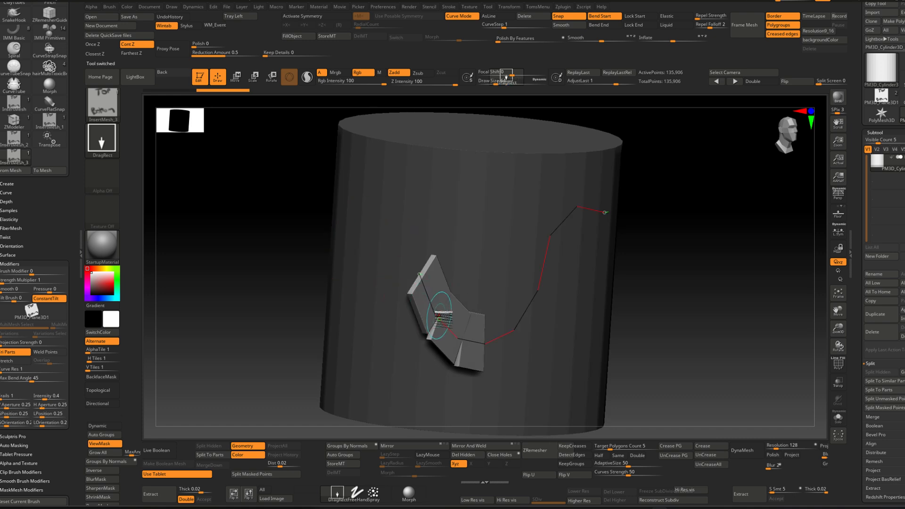
pyautogui.keyDown('ctrl'); pyautogui.moveTo(443, 317); pyautogui.dragTo(476, 341, button='right'); pyautogui.keyUp('ctrl')
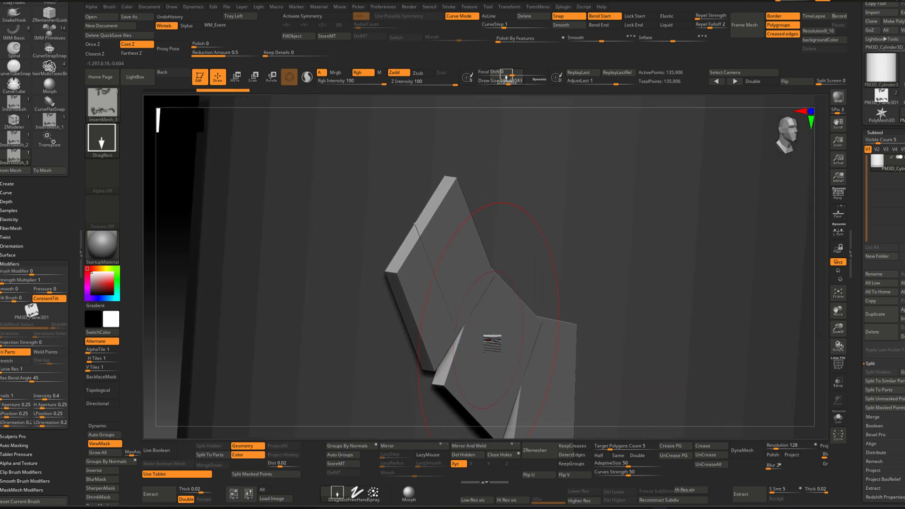
pyautogui.moveTo(539, 321)
pyautogui.keyDown('ctrl'); pyautogui.mouseDown(button='right')
pyautogui.moveTo(536, 299)
pyautogui.moveTo(501, 263)
pyautogui.moveTo(573, 213)
pyautogui.moveTo(604, 229)
pyautogui.mouseUp(button='right'); pyautogui.keyUp('ctrl')
# Reposition the slab strip higher up on the cylinder and delete its curve so the segments stay in place.
pyautogui.moveTo(584, 210); pyautogui.dragTo(589, 211)
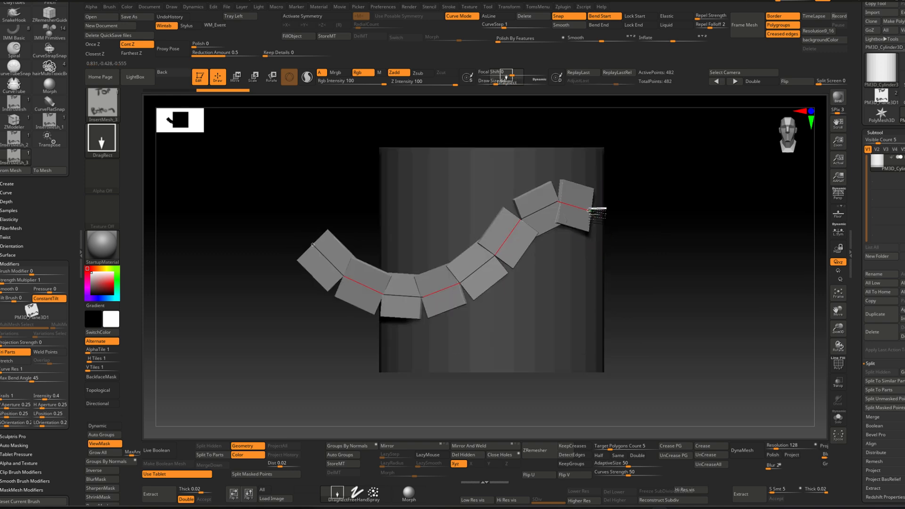
pyautogui.moveTo(477, 276)
pyautogui.mouseDown(button='right')
pyautogui.moveTo(512, 266)
pyautogui.moveTo(491, 261)
pyautogui.moveTo(452, 283)
pyautogui.moveTo(475, 218)
pyautogui.moveTo(495, 226)
pyautogui.moveTo(504, 280)
pyautogui.moveTo(506, 253)
pyautogui.moveTo(561, 226)
pyautogui.moveTo(489, 235)
pyautogui.mouseUp(button='right')
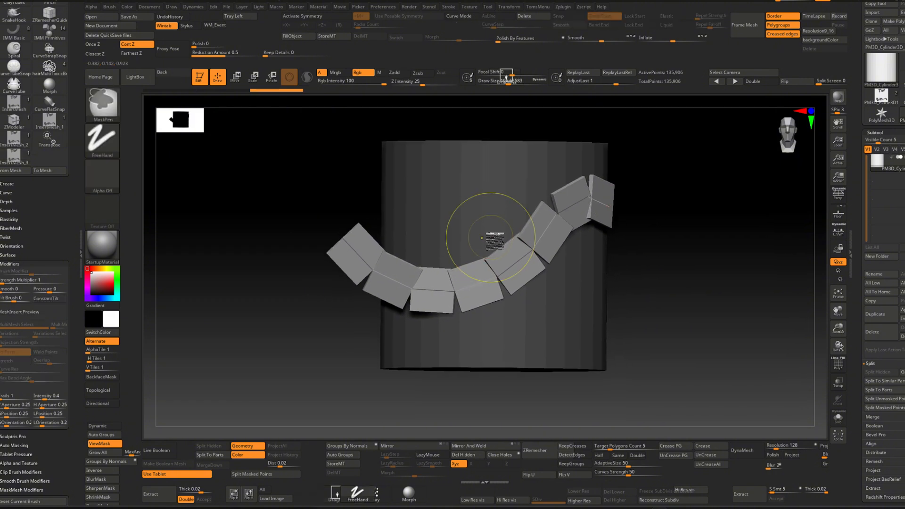
pyautogui.hotkey('ctrl', 'z')
pyautogui.hotkey('ctrl', 'shift', 'z')
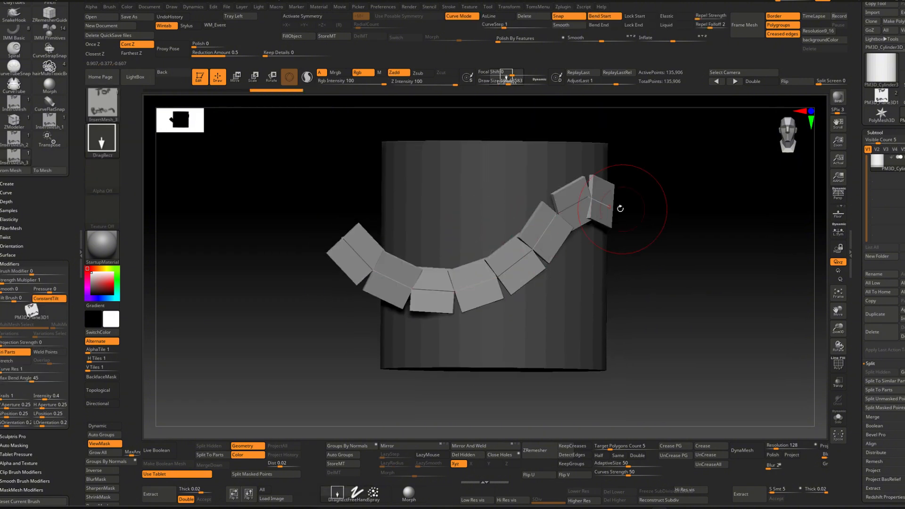
pyautogui.moveTo(608, 208); pyautogui.dragTo(619, 154)
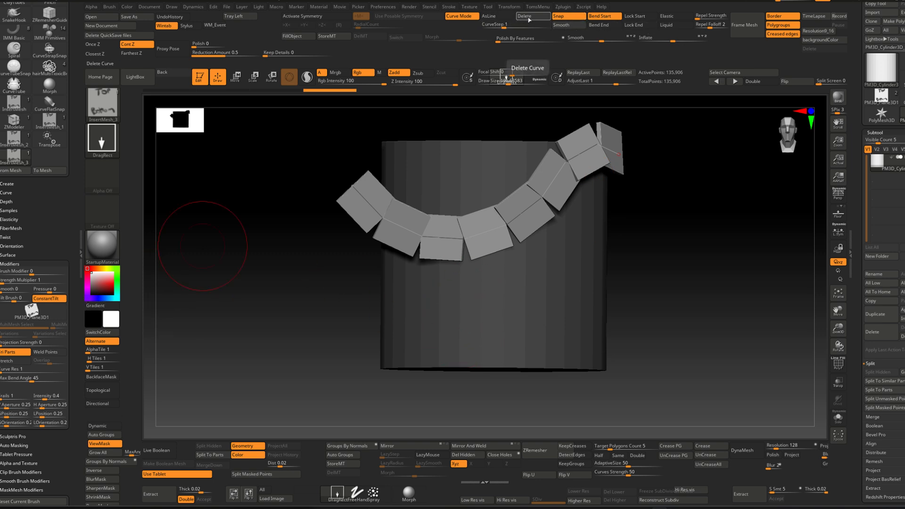
pyautogui.keyDown('alt'); pyautogui.moveTo(454, 268); pyautogui.dragTo(435, 268, button='right'); pyautogui.keyUp('alt')
pyautogui.keyDown('alt'); pyautogui.moveTo(496, 244); pyautogui.dragTo(476, 256, button='right'); pyautogui.keyUp('alt')
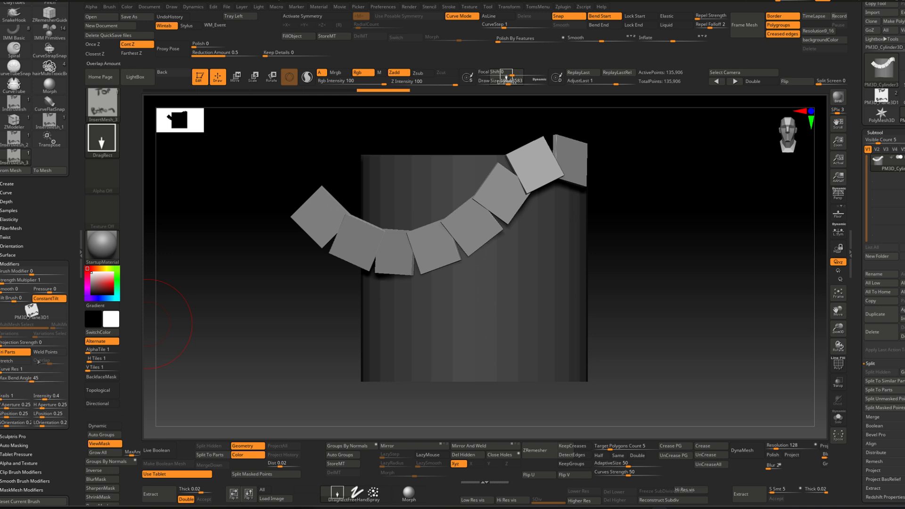
# Enable Weld Points and Stretch in the brush modifiers and set Curve Res to 25.
pyautogui.click(56, 263)
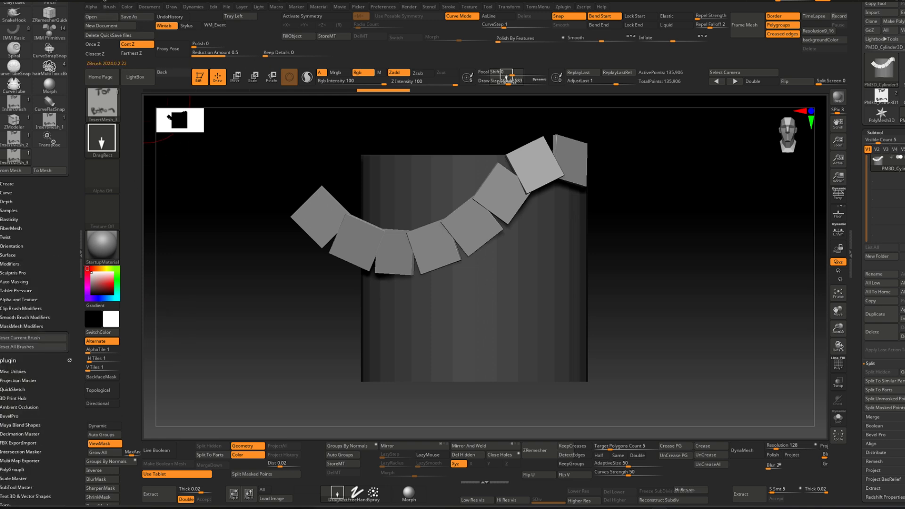
pyautogui.click(103, 6)
pyautogui.click(106, 17)
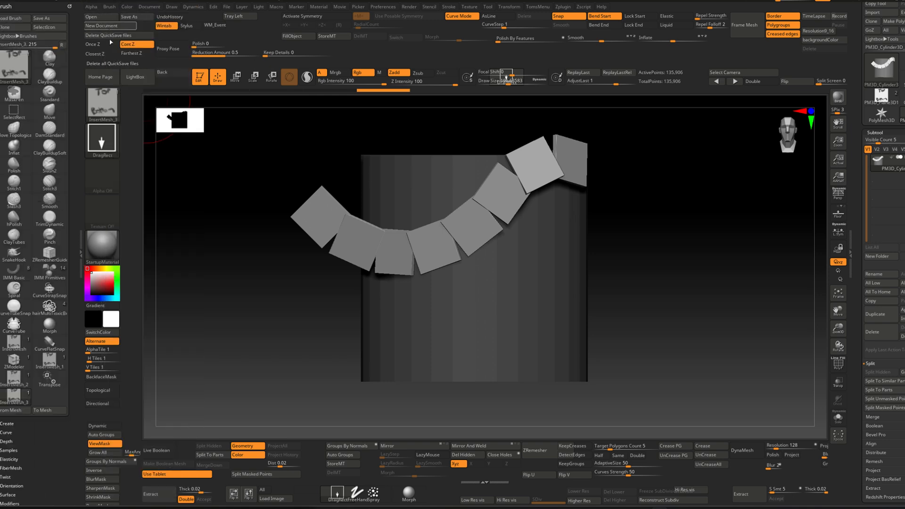
pyautogui.moveTo(71, 283); pyautogui.dragTo(71, 126)
pyautogui.moveTo(75, 368); pyautogui.dragTo(75, 337)
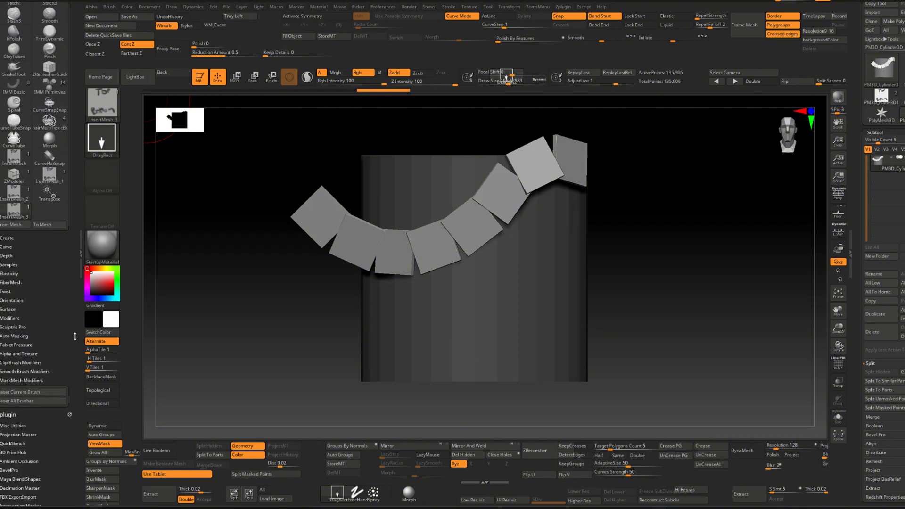
pyautogui.click(24, 318)
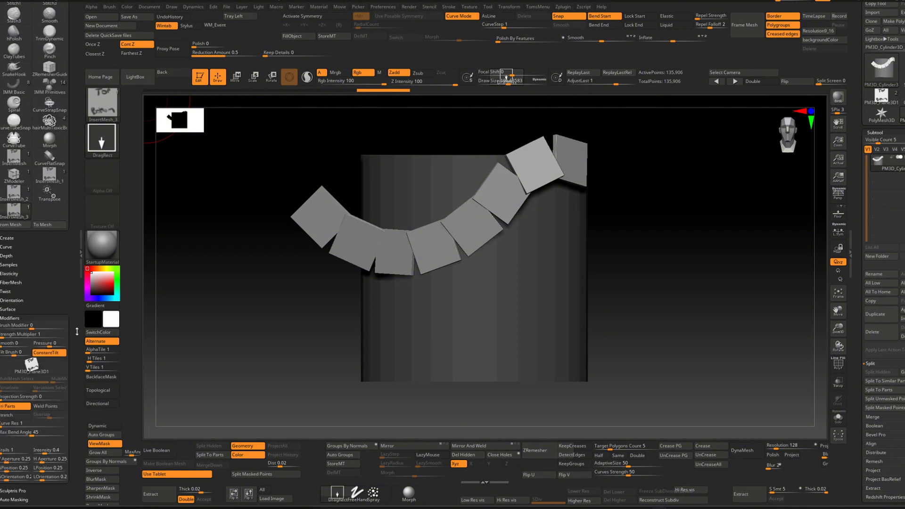
pyautogui.moveTo(2, 344); pyautogui.dragTo(4, 306)
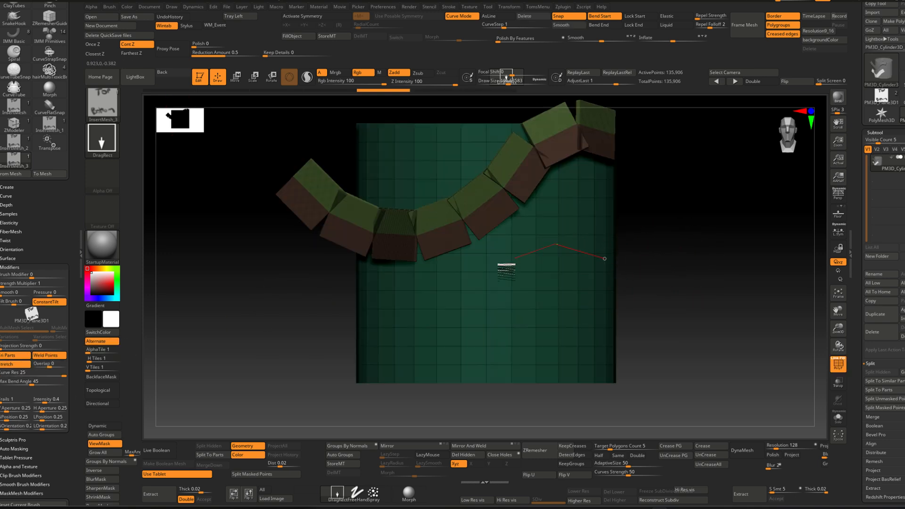
# Draw a second curved strip below the first and pull its free end outward away from the cylinder.
pyautogui.moveTo(242, 321); pyautogui.dragTo(243, 258)
pyautogui.moveTo(340, 365); pyautogui.dragTo(320, 238, button='right')
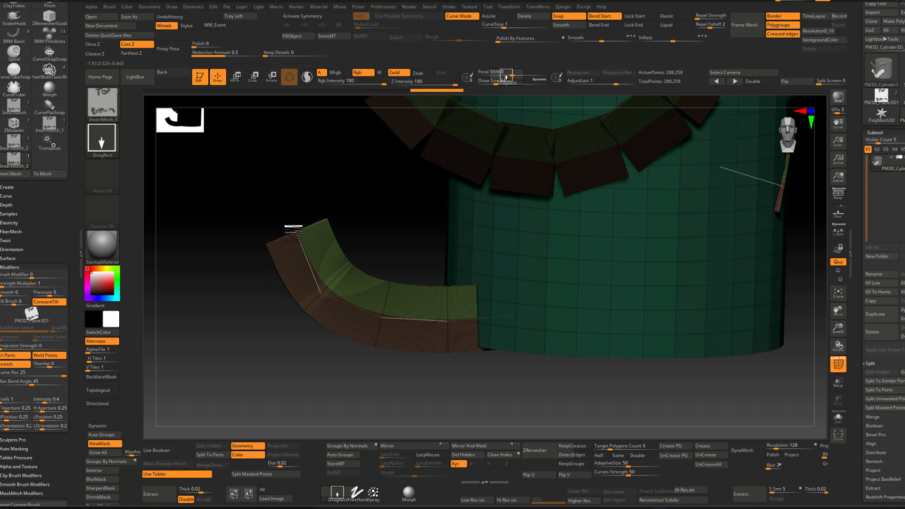
pyautogui.click(297, 232)
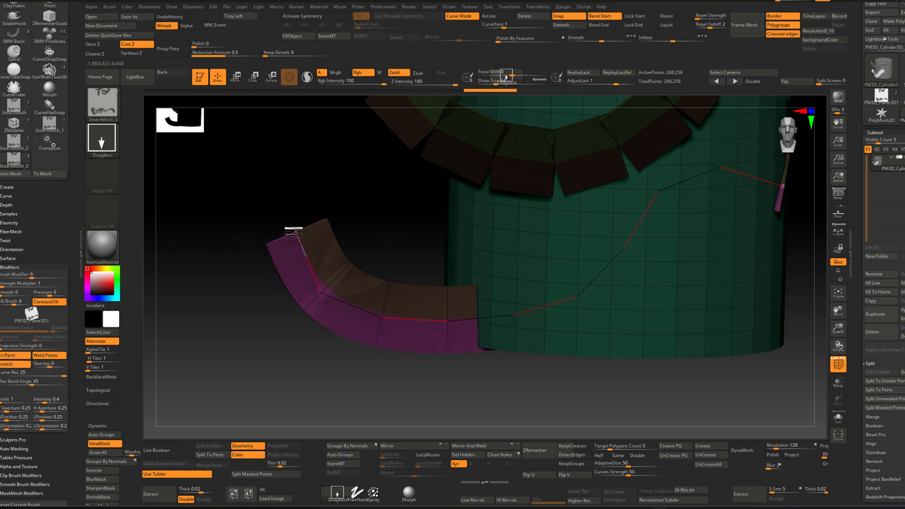
pyautogui.press('ctrl')
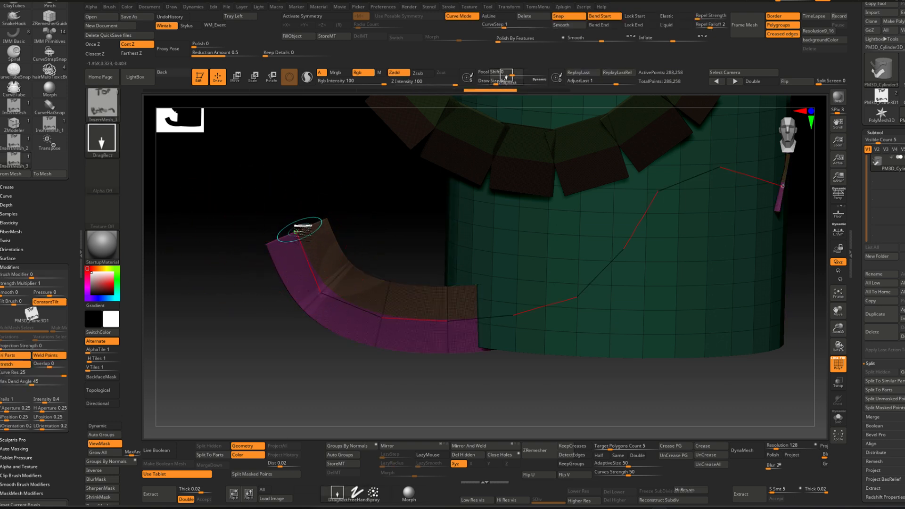
pyautogui.moveTo(299, 232)
pyautogui.mouseDown()
pyautogui.moveTo(291, 220)
pyautogui.moveTo(162, 264)
pyautogui.mouseUp()
pyautogui.moveTo(284, 244)
pyautogui.keyDown('alt'); pyautogui.mouseDown(button='right')
pyautogui.moveTo(460, 275)
pyautogui.moveTo(439, 305)
pyautogui.moveTo(406, 288)
pyautogui.moveTo(420, 292)
pyautogui.mouseUp(button='right'); pyautogui.keyUp('alt')
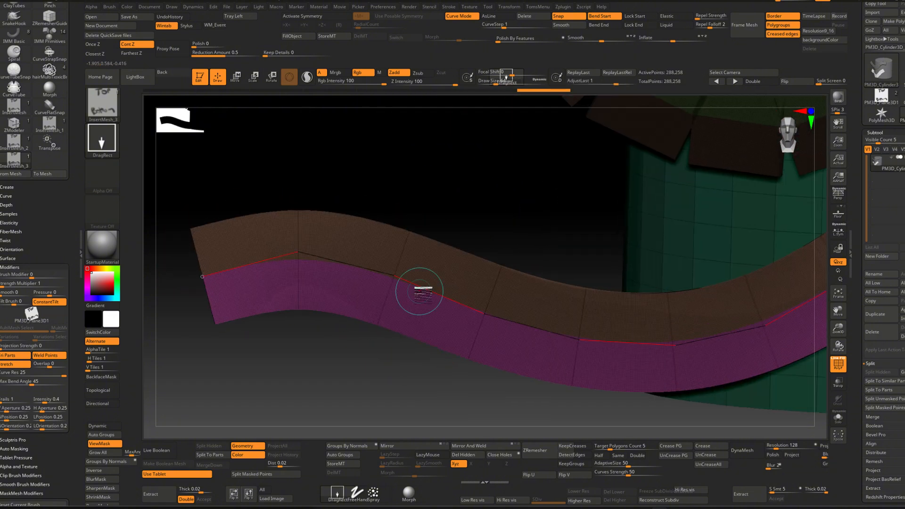
# Smooth the second strip to examine whether its neighbouring segments are joined at the seams.
pyautogui.moveTo(417, 256)
pyautogui.keyDown('alt'); pyautogui.mouseDown(button='right')
pyautogui.moveTo(469, 244)
pyautogui.moveTo(582, 280)
pyautogui.moveTo(493, 245)
pyautogui.mouseUp(button='right'); pyautogui.keyUp('alt')
pyautogui.moveTo(411, 203)
pyautogui.keyDown('ctrl'); pyautogui.mouseDown(button='right')
pyautogui.moveTo(418, 244)
pyautogui.moveTo(437, 269)
pyautogui.moveTo(386, 206)
pyautogui.moveTo(426, 214)
pyautogui.moveTo(491, 271)
pyautogui.moveTo(553, 257)
pyautogui.moveTo(483, 302)
pyautogui.mouseUp(button='right'); pyautogui.keyUp('ctrl')
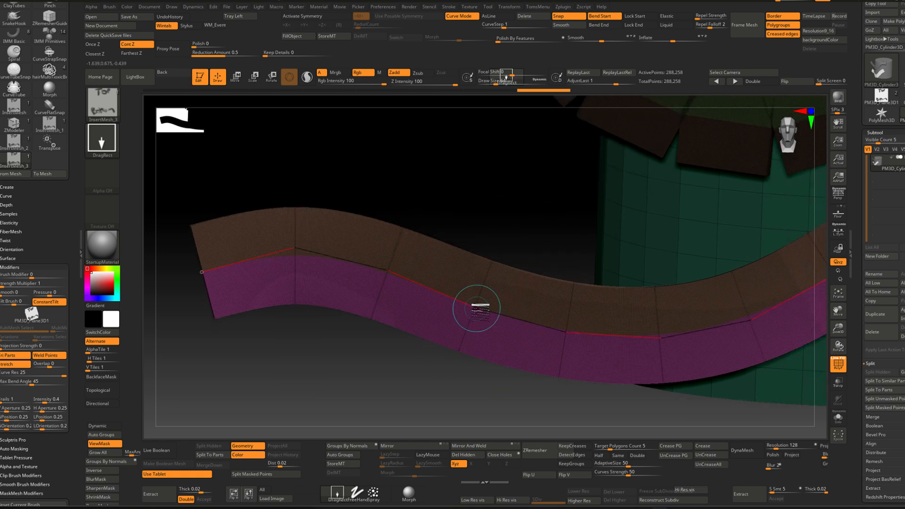
pyautogui.press('shift')
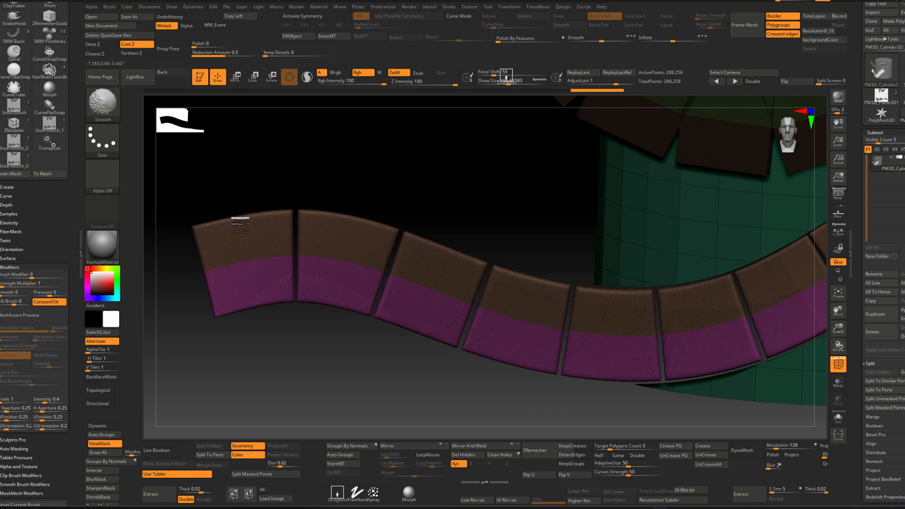
pyautogui.moveTo(506, 279)
pyautogui.mouseDown(button='right')
pyautogui.moveTo(503, 291)
pyautogui.moveTo(490, 270)
pyautogui.moveTo(501, 281)
pyautogui.moveTo(526, 267)
pyautogui.moveTo(517, 246)
pyautogui.moveTo(483, 234)
pyautogui.moveTo(372, 246)
pyautogui.moveTo(399, 274)
pyautogui.moveTo(404, 235)
pyautogui.moveTo(380, 311)
pyautogui.moveTo(424, 282)
pyautogui.moveTo(462, 304)
pyautogui.moveTo(501, 277)
pyautogui.moveTo(442, 283)
pyautogui.moveTo(429, 295)
pyautogui.moveTo(438, 300)
pyautogui.moveTo(483, 281)
pyautogui.moveTo(667, 285)
pyautogui.moveTo(574, 269)
pyautogui.moveTo(600, 268)
pyautogui.moveTo(537, 248)
pyautogui.moveTo(736, 243)
pyautogui.mouseUp(button='right')
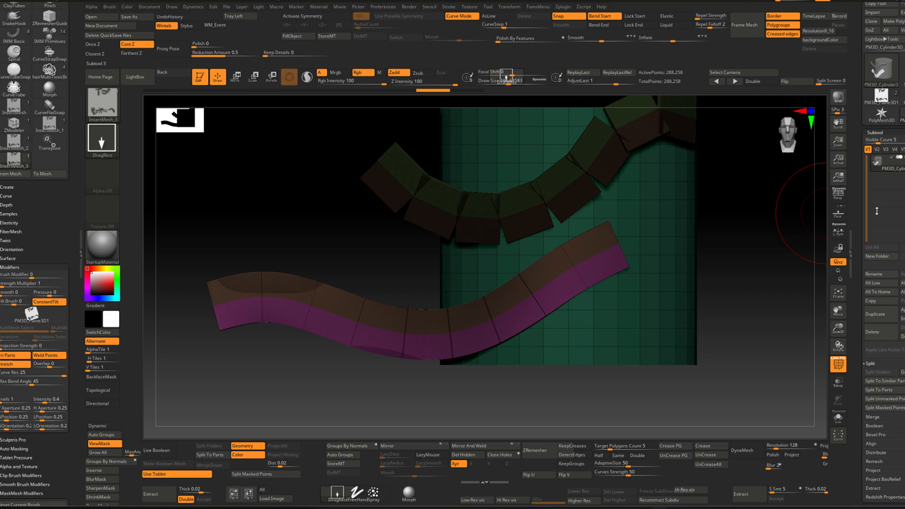
# Switch back to the polygrouped slab and orient it to show its upper edge.
pyautogui.click(888, 102)
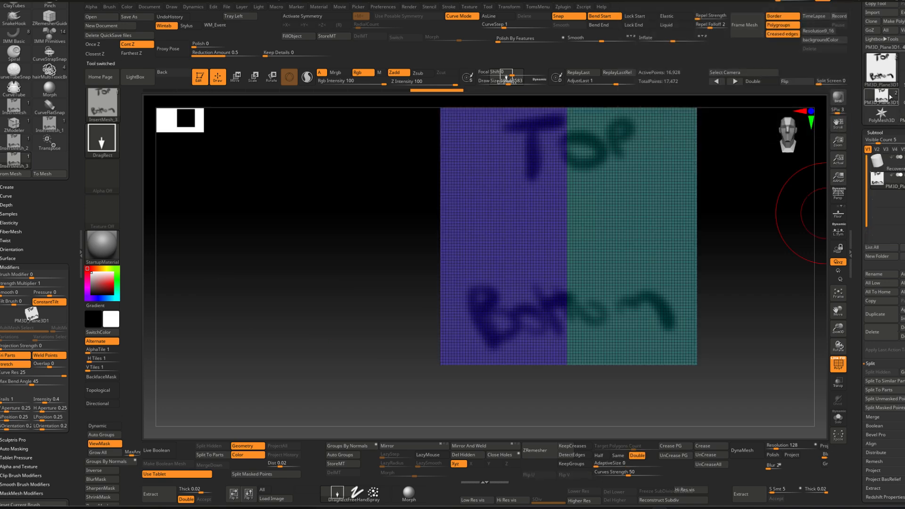
pyautogui.keyDown('alt'); pyautogui.moveTo(576, 200); pyautogui.dragTo(501, 222, button='right'); pyautogui.keyUp('alt')
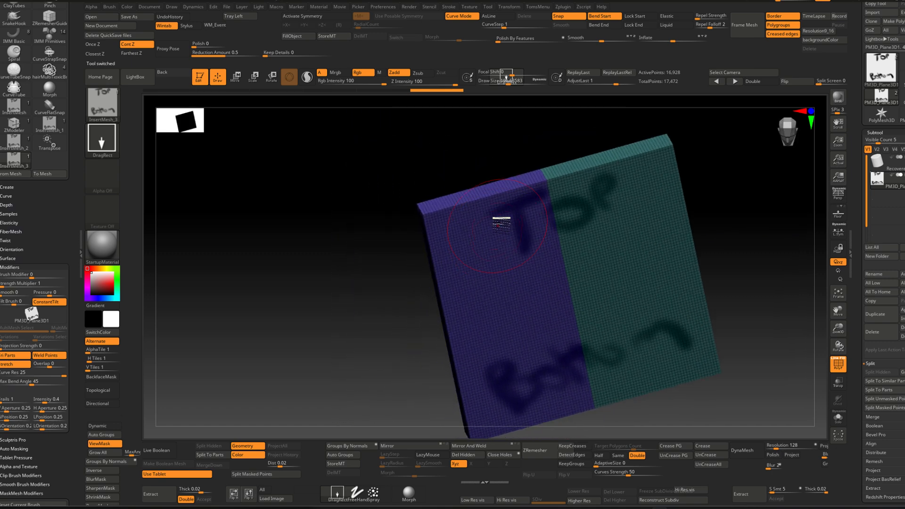
pyautogui.moveTo(638, 157)
pyautogui.mouseDown(button='right')
pyautogui.moveTo(493, 255)
pyautogui.moveTo(530, 262)
pyautogui.moveTo(519, 252)
pyautogui.moveTo(546, 267)
pyautogui.mouseUp(button='right')
# Duplicate the slab directly above the original with the transform gizmo.
pyautogui.press('w')
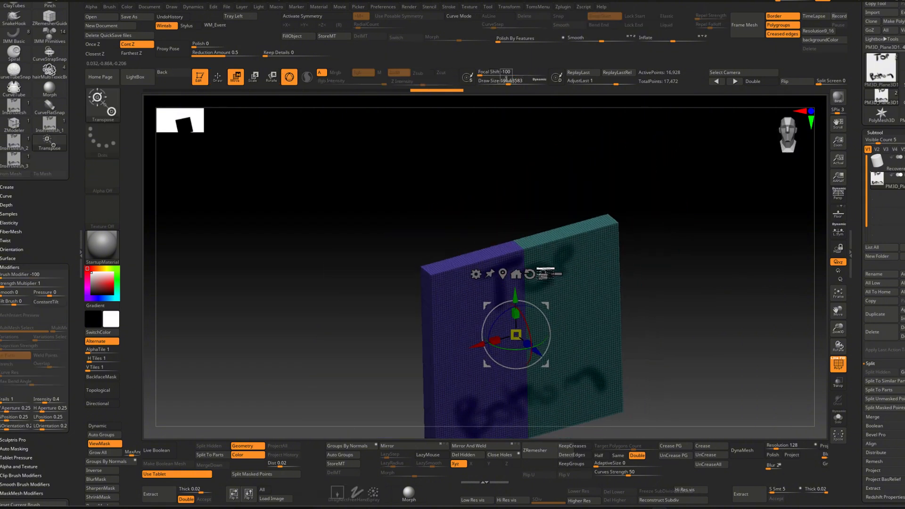
pyautogui.moveTo(517, 296); pyautogui.dragTo(509, 102)
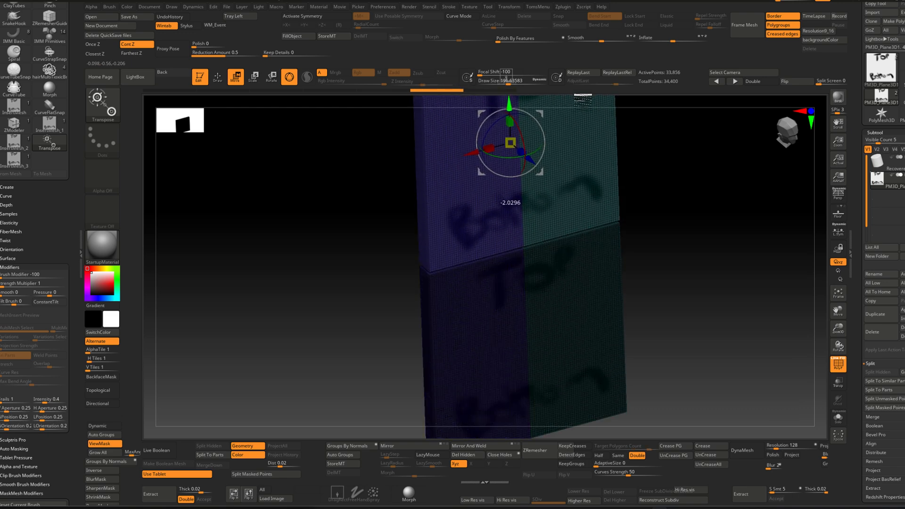
pyautogui.moveTo(609, 132); pyautogui.dragTo(566, 151, button='right')
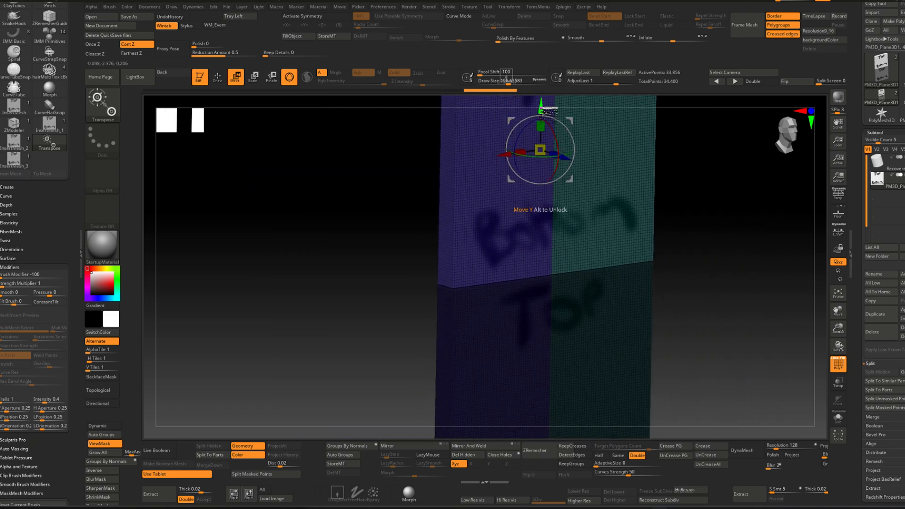
# Move the upper slab copy away from the original and examine the facing end surfaces across the gap.
pyautogui.keyDown('ctrl'); pyautogui.moveTo(542, 109); pyautogui.dragTo(543, 50); pyautogui.keyUp('ctrl')
pyautogui.hotkey('ctrl', 'z')
pyautogui.keyDown('alt'); pyautogui.moveTo(531, 174); pyautogui.dragTo(514, 214, button='right'); pyautogui.keyUp('alt')
pyautogui.moveTo(524, 145); pyautogui.dragTo(546, 84)
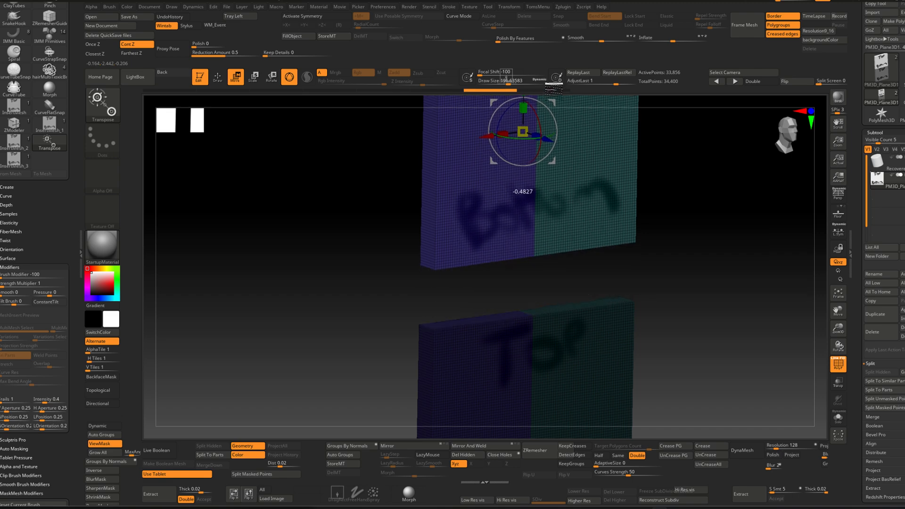
pyautogui.keyDown('ctrl'); pyautogui.moveTo(468, 257); pyautogui.dragTo(490, 279, button='right'); pyautogui.keyUp('ctrl')
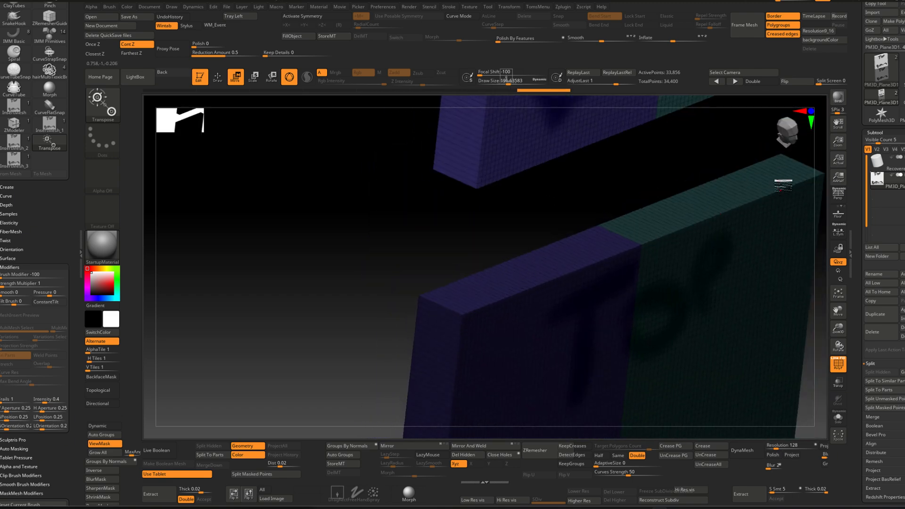
pyautogui.moveTo(612, 229); pyautogui.dragTo(541, 299, button='right')
# Undo the slab's move and duplication and return to Draw mode.
pyautogui.hotkey('ctrl', 'z')
pyautogui.hotkey('ctrl', 'z')
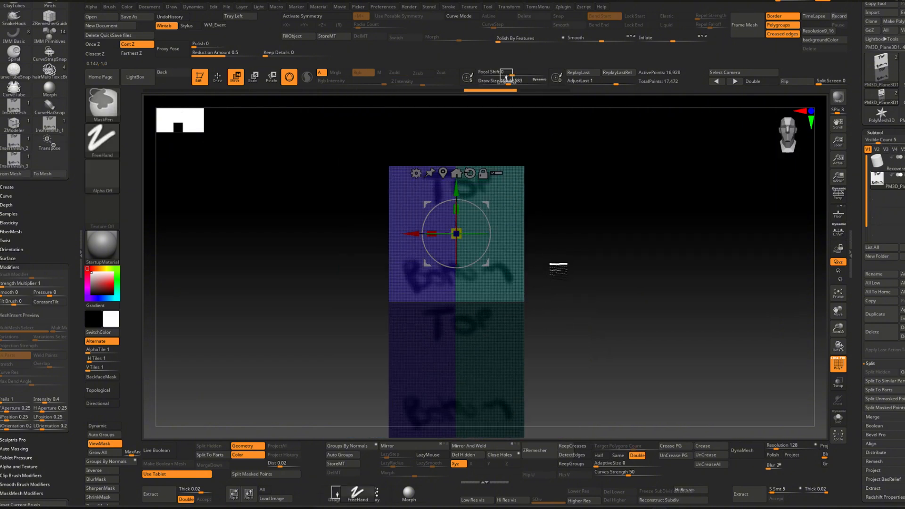
pyautogui.moveTo(522, 261)
pyautogui.keyDown('alt'); pyautogui.mouseDown(button='right')
pyautogui.moveTo(589, 198)
pyautogui.moveTo(558, 199)
pyautogui.moveTo(528, 274)
pyautogui.mouseUp(button='right'); pyautogui.keyUp('alt')
pyautogui.press('q')
pyautogui.moveTo(408, 184); pyautogui.dragTo(388, 195, button='right')
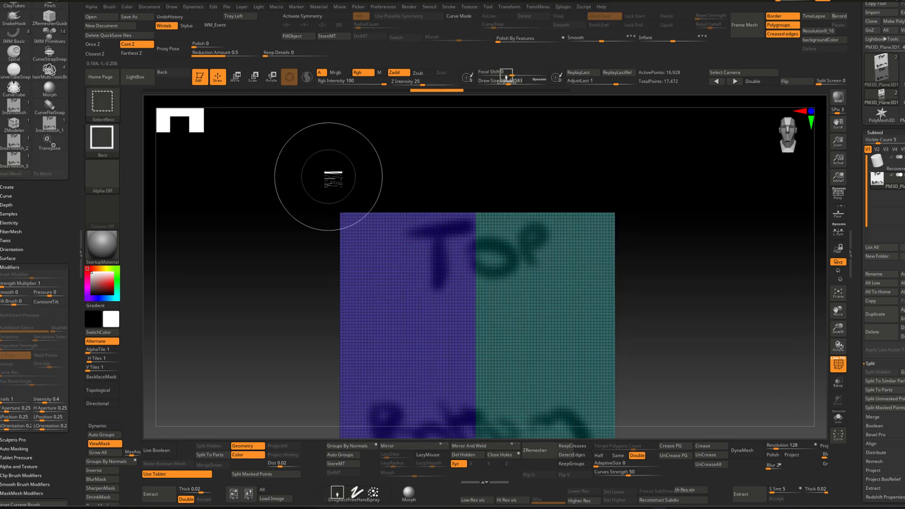
# Hide the thin row of polygons closing the slab's end above the painted word "Top".
pyautogui.moveTo(314, 171)
pyautogui.keyDown('ctrl'); pyautogui.keyDown('shift'); pyautogui.mouseDown()
pyautogui.moveTo(362, 195)
pyautogui.moveTo(671, 213)
pyautogui.mouseUp(); pyautogui.keyUp('shift'); pyautogui.keyUp('ctrl')
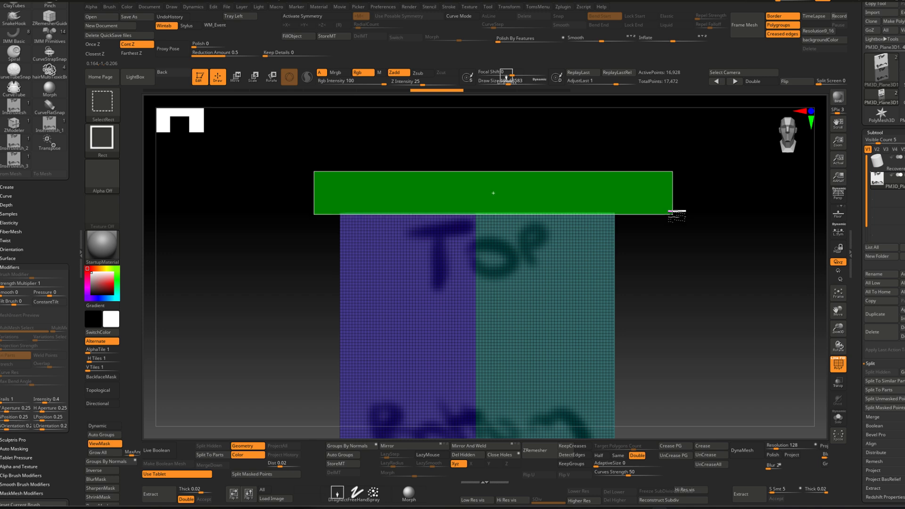
pyautogui.keyDown('ctrl'); pyautogui.keyDown('alt'); pyautogui.keyDown('shift'); pyautogui.moveTo(673, 214); pyautogui.dragTo(673, 214); pyautogui.keyUp('shift'); pyautogui.keyUp('alt'); pyautogui.keyUp('ctrl')
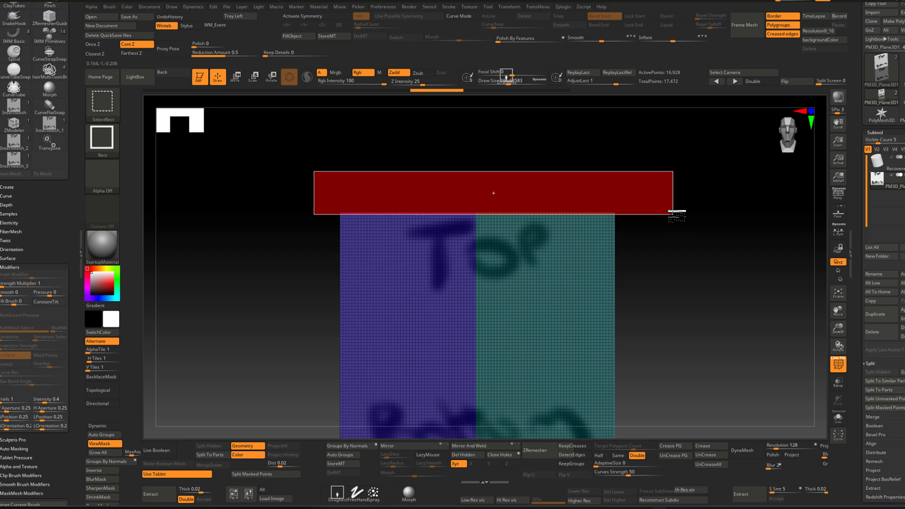
pyautogui.keyDown('ctrl'); pyautogui.keyDown('alt'); pyautogui.keyDown('shift'); pyautogui.moveTo(673, 215); pyautogui.dragTo(673, 213); pyautogui.keyUp('shift'); pyautogui.keyUp('alt'); pyautogui.keyUp('ctrl')
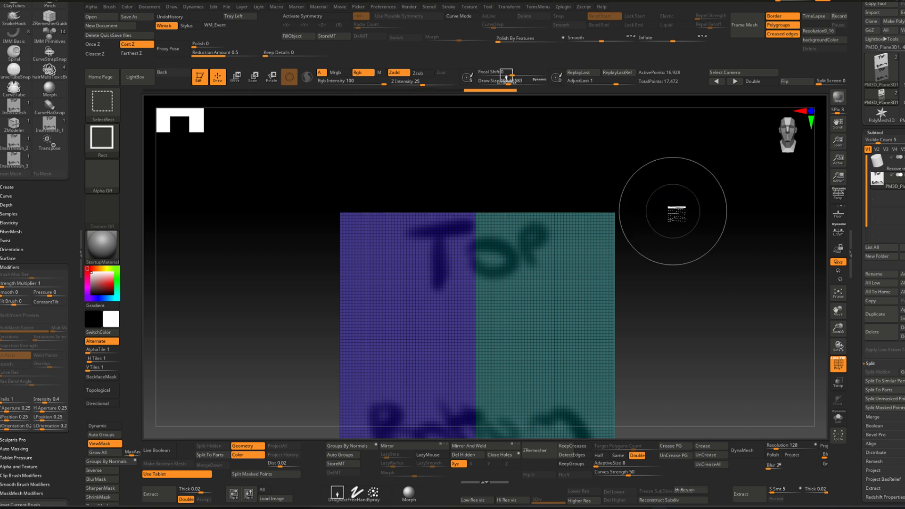
pyautogui.moveTo(566, 227)
pyautogui.mouseDown(button='right')
pyautogui.moveTo(572, 240)
pyautogui.moveTo(567, 226)
pyautogui.mouseUp(button='right')
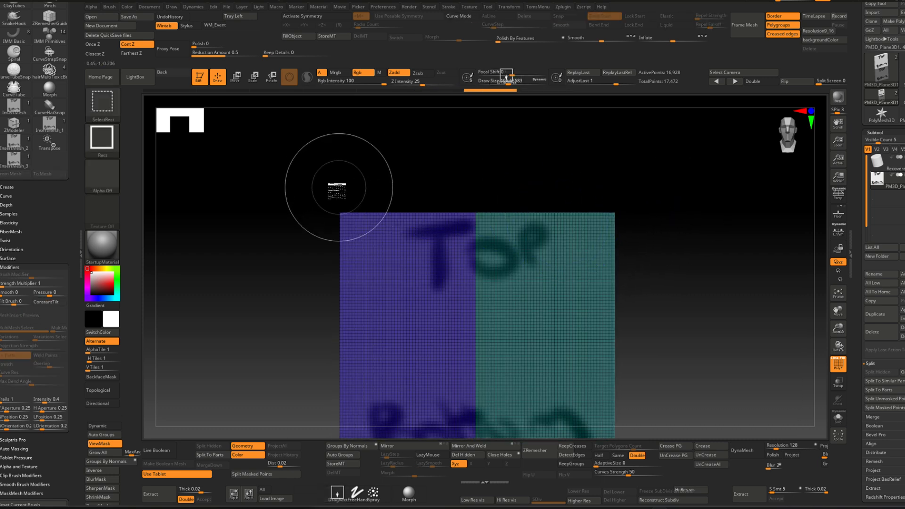
pyautogui.keyDown('ctrl'); pyautogui.keyDown('alt'); pyautogui.keyDown('shift'); pyautogui.moveTo(321, 187); pyautogui.dragTo(643, 215); pyautogui.keyUp('shift'); pyautogui.keyUp('alt'); pyautogui.keyUp('ctrl')
pyautogui.moveTo(570, 222)
pyautogui.mouseDown(button='right')
pyautogui.moveTo(536, 228)
pyautogui.moveTo(552, 285)
pyautogui.moveTo(566, 296)
pyautogui.moveTo(547, 246)
pyautogui.moveTo(551, 202)
pyautogui.moveTo(581, 307)
pyautogui.moveTo(568, 214)
pyautogui.moveTo(586, 212)
pyautogui.mouseUp(button='right')
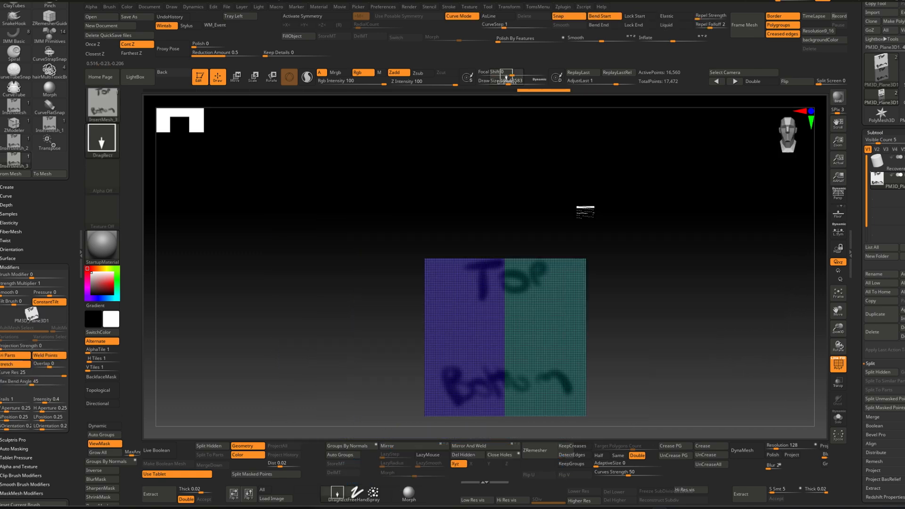
# Hide the end polygons below the painted word "Bottom" and delete all hidden geometry from the slab.
pyautogui.keyDown('alt'); pyautogui.moveTo(523, 356); pyautogui.dragTo(618, 341, button='right'); pyautogui.keyUp('alt')
pyautogui.keyDown('ctrl'); pyautogui.keyDown('alt'); pyautogui.keyDown('shift'); pyautogui.moveTo(651, 347); pyautogui.dragTo(607, 345); pyautogui.keyUp('shift'); pyautogui.keyUp('alt'); pyautogui.keyUp('ctrl')
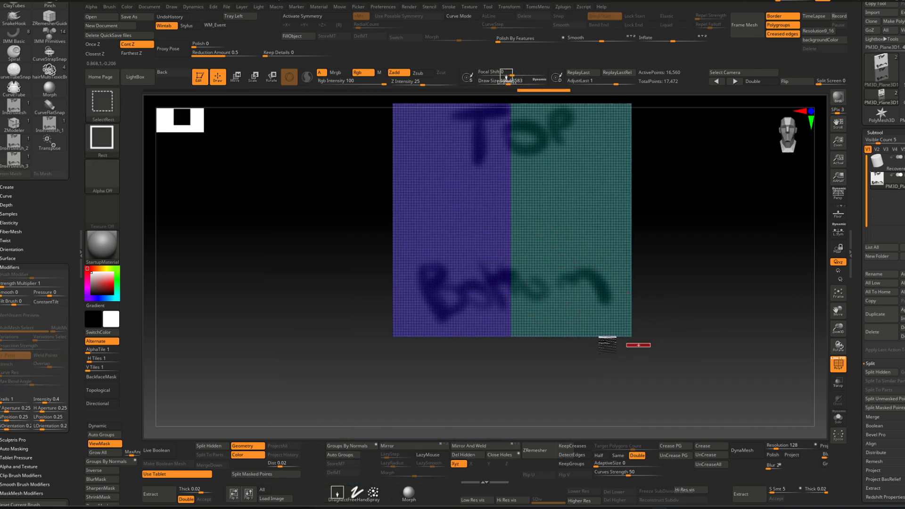
pyautogui.keyDown('ctrl'); pyautogui.keyDown('alt'); pyautogui.keyDown('shift'); pyautogui.moveTo(383, 337); pyautogui.dragTo(382, 330); pyautogui.keyUp('shift'); pyautogui.keyUp('alt'); pyautogui.keyUp('ctrl')
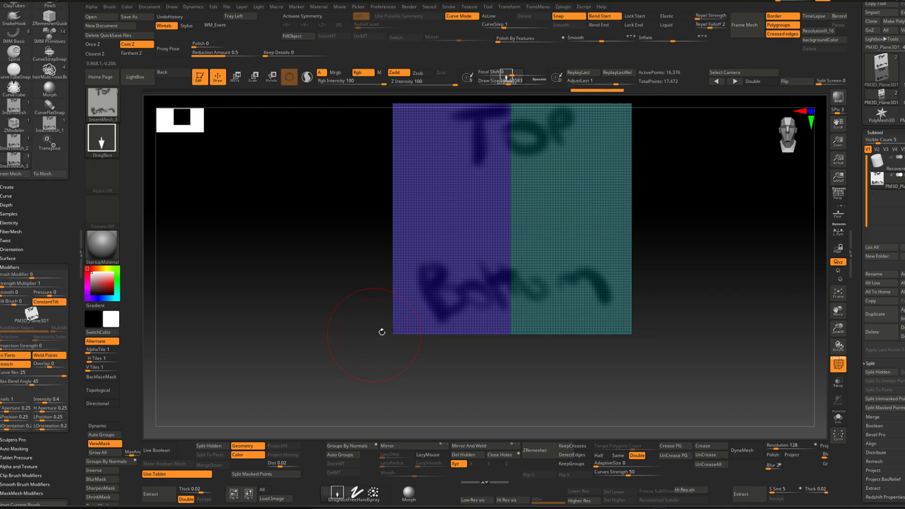
pyautogui.moveTo(382, 330); pyautogui.dragTo(502, 311, button='right')
pyautogui.keyDown('ctrl'); pyautogui.moveTo(489, 307); pyautogui.dragTo(490, 296, button='right'); pyautogui.keyUp('ctrl')
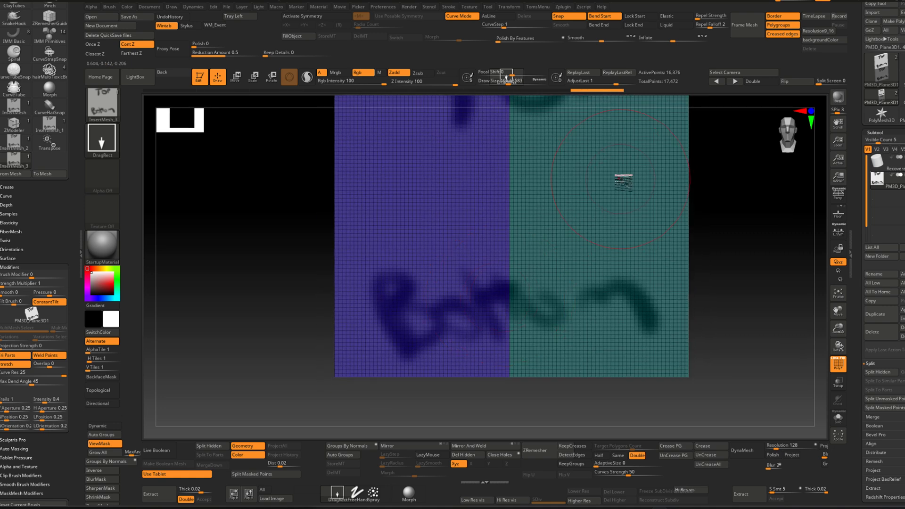
pyautogui.moveTo(620, 180)
pyautogui.keyDown('ctrl'); pyautogui.mouseDown(button='right')
pyautogui.moveTo(586, 238)
pyautogui.moveTo(592, 217)
pyautogui.moveTo(581, 228)
pyautogui.moveTo(570, 219)
pyautogui.mouseUp(button='right'); pyautogui.keyUp('ctrl')
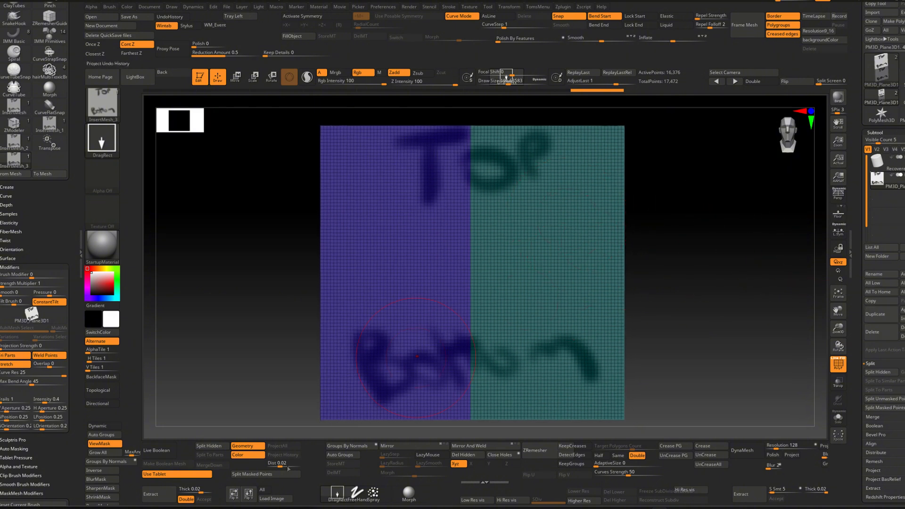
pyautogui.click(470, 456)
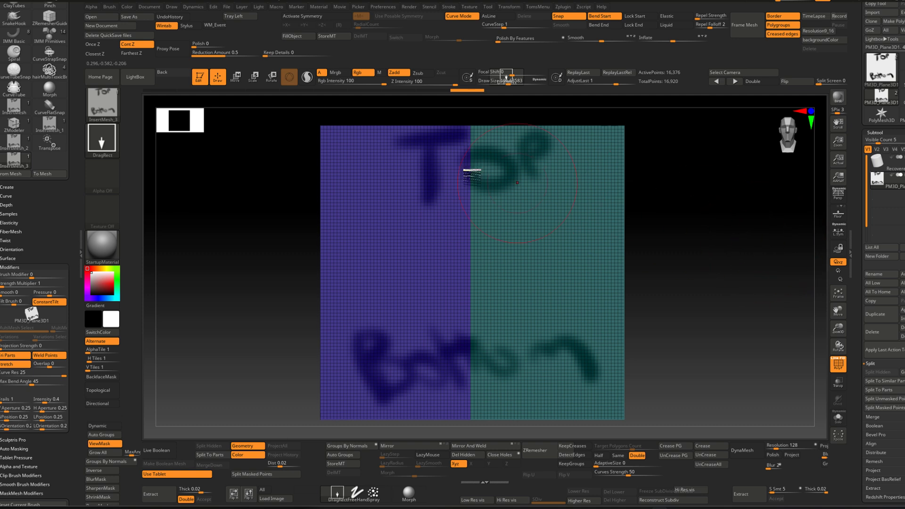
# Create a new InsertMesh brush from the open-ended slab.
pyautogui.click(112, 118)
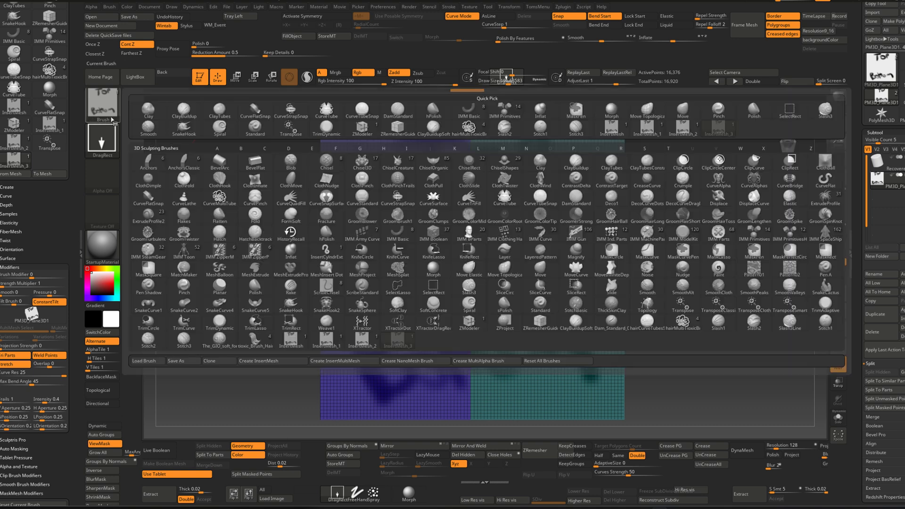
pyautogui.click(274, 361)
pyautogui.click(426, 158)
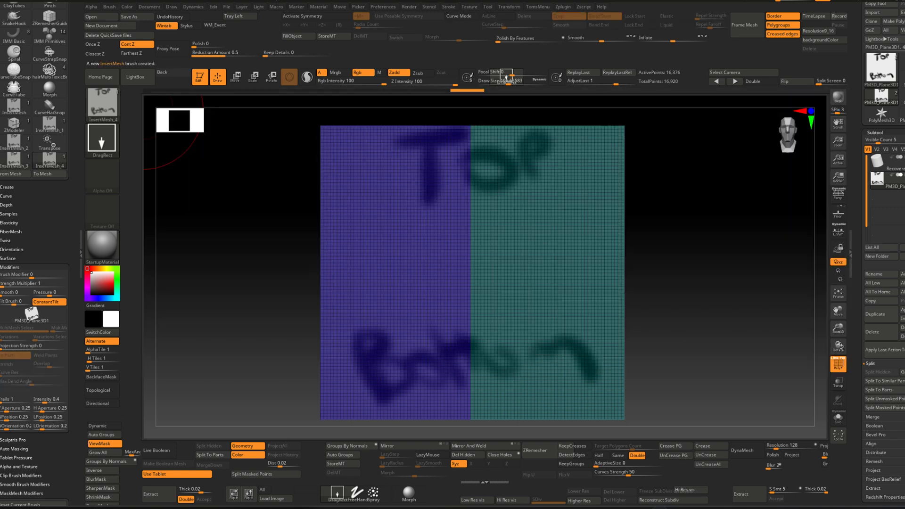
# Switch to the cylinder with the test strips and turn on Curve Mode for the new brush.
pyautogui.click(902, 116)
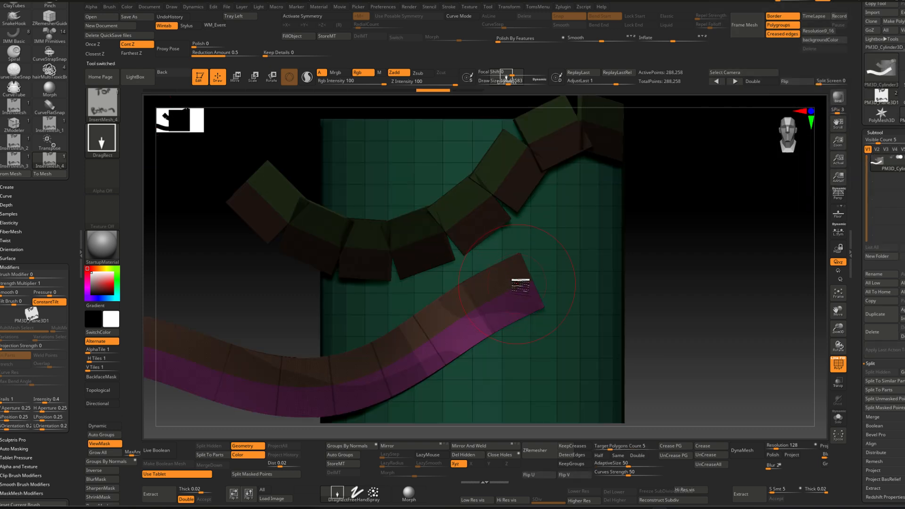
pyautogui.keyDown('alt'); pyautogui.moveTo(518, 284); pyautogui.dragTo(558, 208, button='right'); pyautogui.keyUp('alt')
pyautogui.keyDown('ctrl'); pyautogui.moveTo(639, 278); pyautogui.dragTo(623, 256, button='right'); pyautogui.keyUp('ctrl')
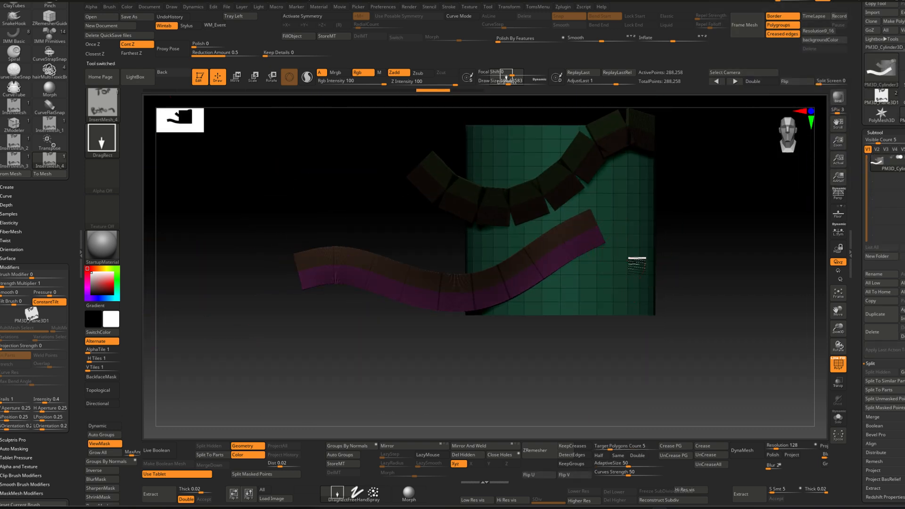
pyautogui.moveTo(639, 262); pyautogui.dragTo(548, 311)
pyautogui.hotkey('ctrl', 'z')
pyautogui.click(471, 18)
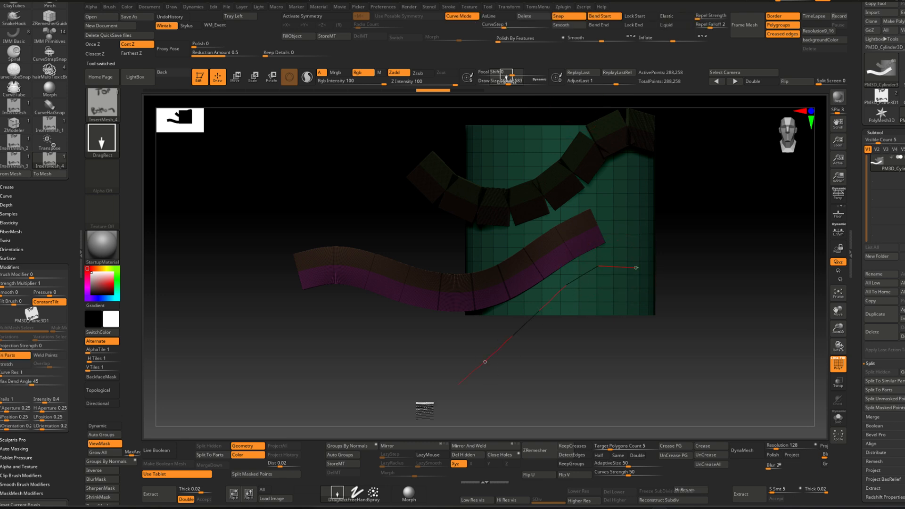
# Draw a curved strip with the new brush from the cylinder's side to below the existing strips, and undo it.
pyautogui.moveTo(458, 384); pyautogui.dragTo(226, 377)
pyautogui.moveTo(395, 337); pyautogui.dragTo(384, 283)
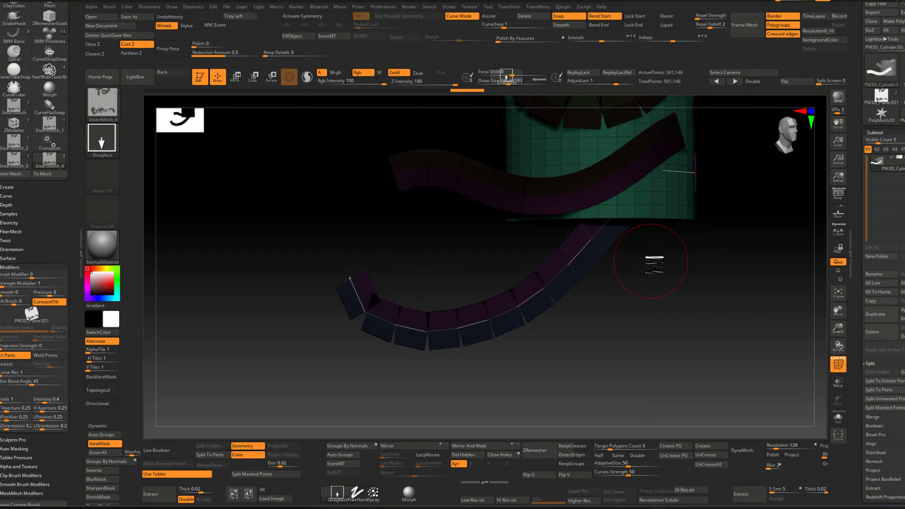
pyautogui.hotkey('ctrl', 'z')
pyautogui.keyDown('alt'); pyautogui.moveTo(650, 262); pyautogui.dragTo(563, 276); pyautogui.keyUp('alt')
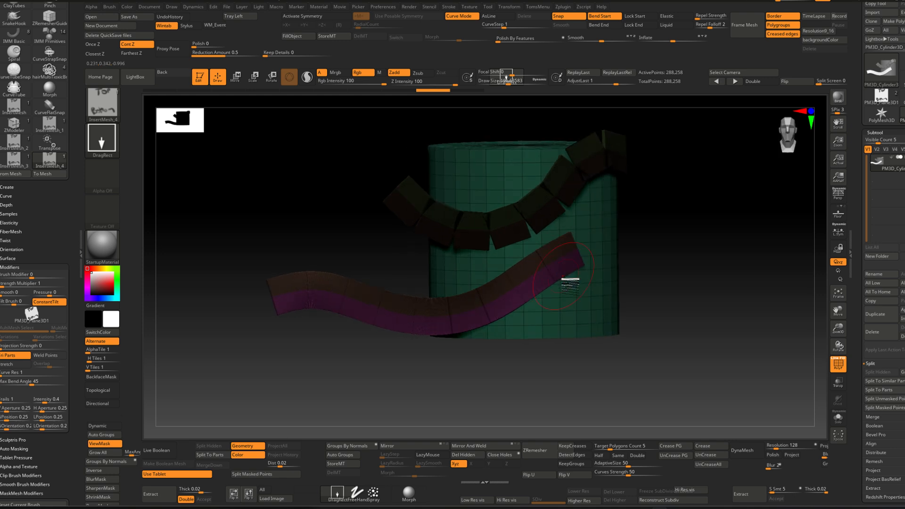
# Undo all the strips back to the bare cylinder and turn on Weld Points for the brush.
pyautogui.keyDown('alt'); pyautogui.moveTo(556, 257); pyautogui.dragTo(511, 259, button='right'); pyautogui.keyUp('alt')
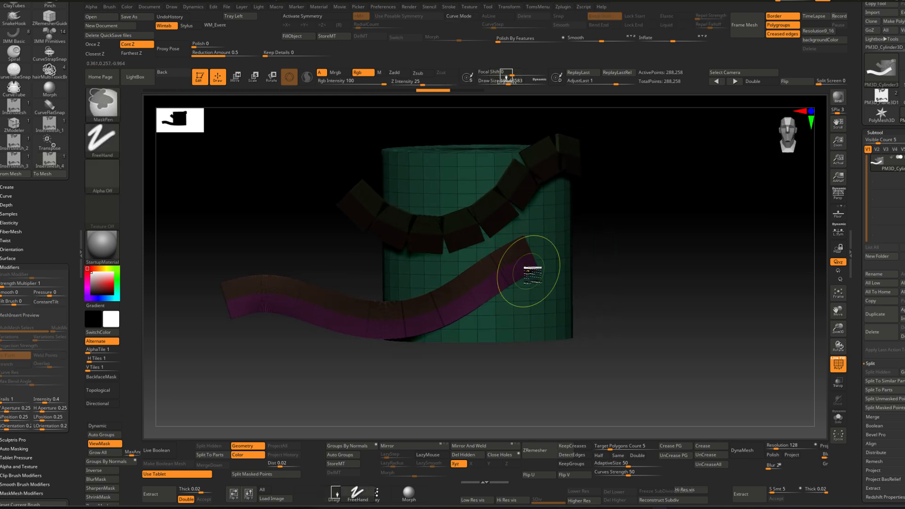
pyautogui.hotkey('ctrl', 'z')
pyautogui.hotkey('ctrl', 'z')
pyautogui.hotkey('ctrl', 'z')
pyautogui.hotkey('ctrl', 'z')
pyautogui.hotkey('ctrl', 'z')
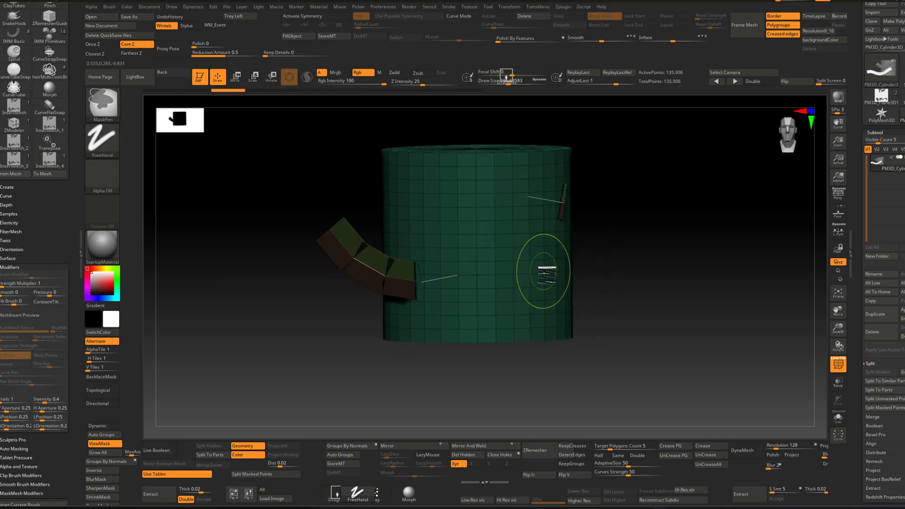
pyautogui.hotkey('ctrl', 'z')
pyautogui.hotkey('ctrl', 'z')
pyautogui.hotkey('ctrl', 'z')
pyautogui.hotkey('ctrl', 'z')
pyautogui.hotkey('ctrl', 'z')
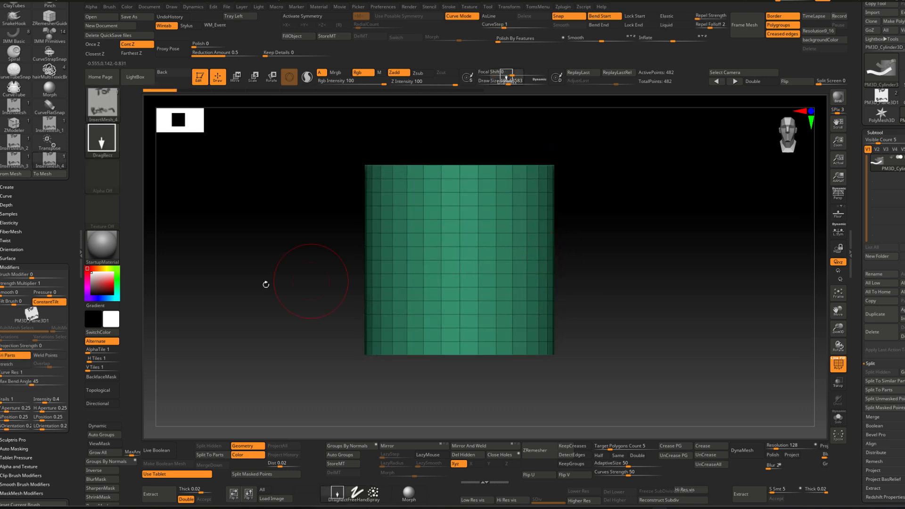
pyautogui.click(47, 357)
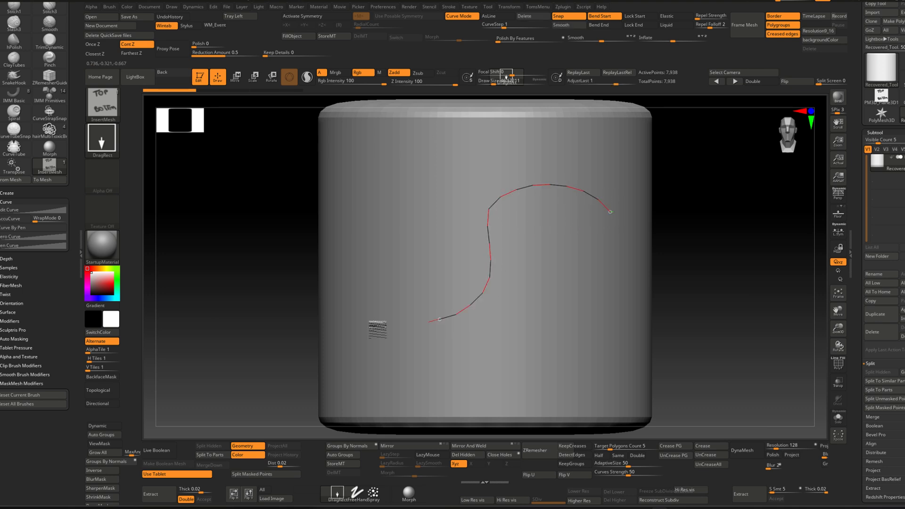
# Draw an S-shaped strip across the rounded cylinder with the DragRect stroke, inspect it and undo it.
pyautogui.moveTo(374, 324); pyautogui.dragTo(307, 306)
pyautogui.moveTo(448, 287); pyautogui.dragTo(466, 223, button='right')
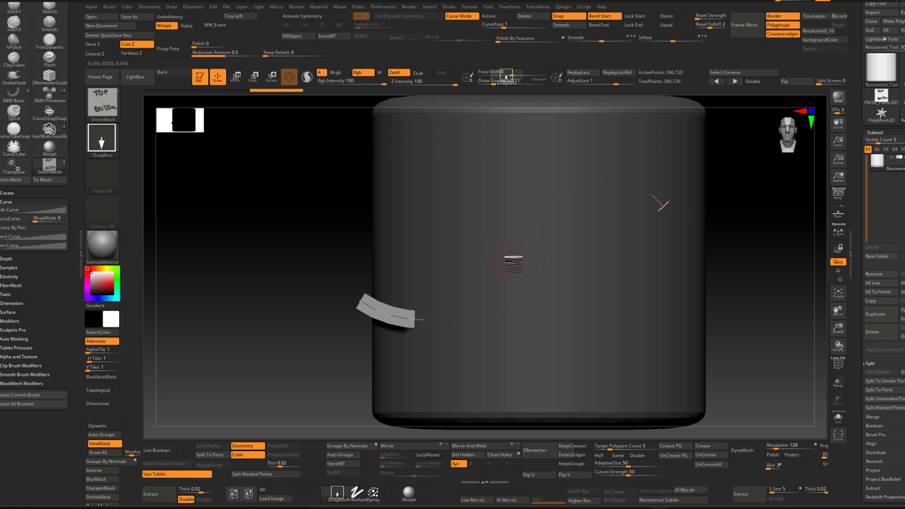
pyautogui.moveTo(502, 239)
pyautogui.keyDown('alt'); pyautogui.mouseDown(button='right')
pyautogui.moveTo(525, 258)
pyautogui.moveTo(492, 247)
pyautogui.mouseUp(button='right'); pyautogui.keyUp('alt')
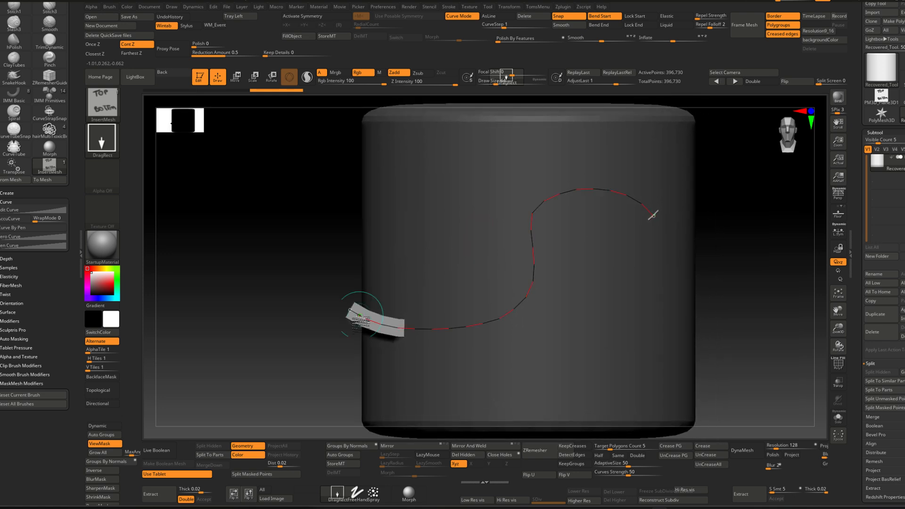
pyautogui.moveTo(525, 209)
pyautogui.mouseDown(button='right')
pyautogui.moveTo(540, 228)
pyautogui.moveTo(545, 219)
pyautogui.moveTo(521, 203)
pyautogui.moveTo(436, 233)
pyautogui.moveTo(461, 234)
pyautogui.moveTo(463, 224)
pyautogui.moveTo(487, 238)
pyautogui.moveTo(516, 208)
pyautogui.moveTo(592, 223)
pyautogui.moveTo(624, 211)
pyautogui.moveTo(555, 227)
pyautogui.moveTo(570, 202)
pyautogui.moveTo(538, 229)
pyautogui.moveTo(532, 257)
pyautogui.moveTo(521, 255)
pyautogui.moveTo(531, 253)
pyautogui.moveTo(558, 196)
pyautogui.moveTo(550, 217)
pyautogui.moveTo(514, 210)
pyautogui.moveTo(553, 210)
pyautogui.mouseUp(button='right')
pyautogui.hotkey('ctrl', 'z')
pyautogui.hotkey('ctrl', 'z')
# Draw another curved strip across the front of the cylinder and open the stroke's Curve settings.
pyautogui.moveTo(597, 193)
pyautogui.mouseDown()
pyautogui.moveTo(522, 206)
pyautogui.moveTo(377, 317)
pyautogui.mouseUp()
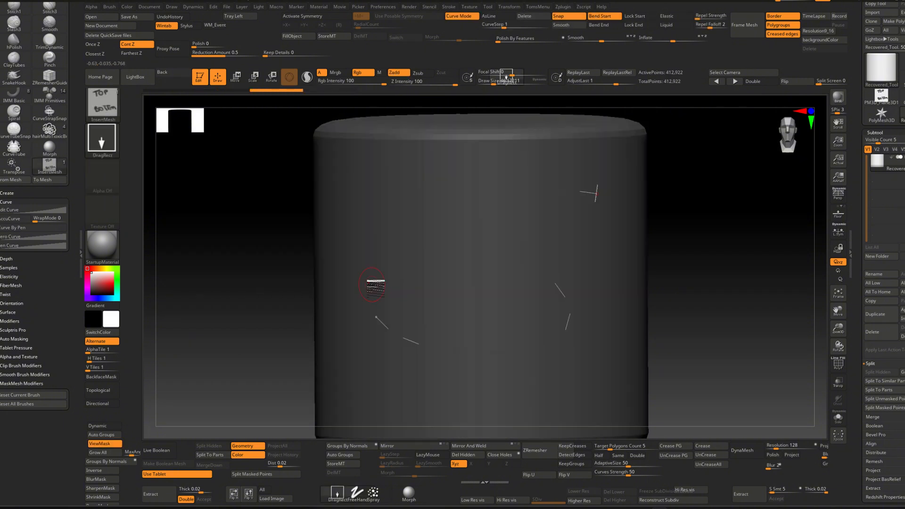
pyautogui.moveTo(376, 285); pyautogui.dragTo(475, 195, button='right')
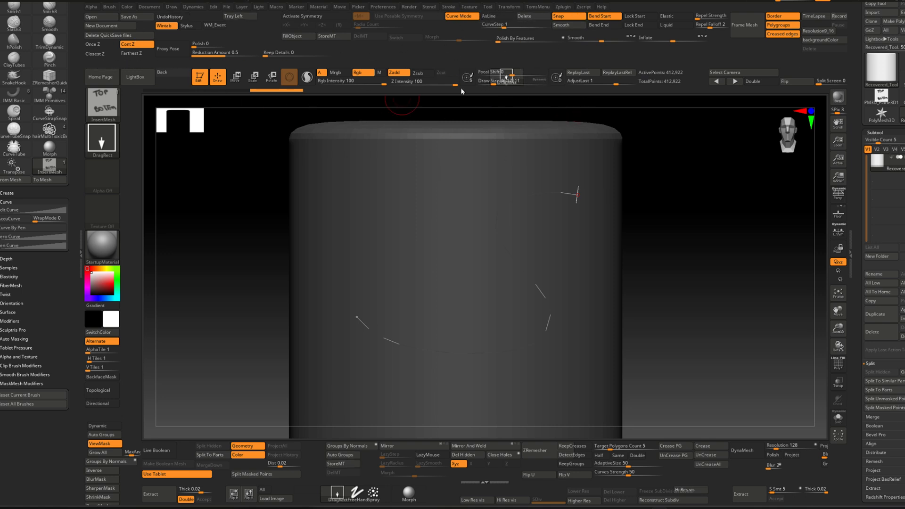
pyautogui.click(450, 7)
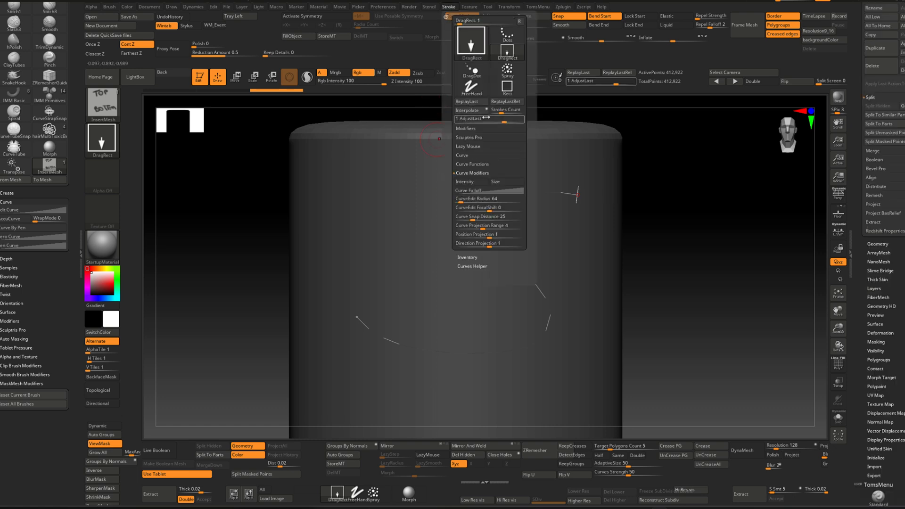
pyautogui.click(470, 173)
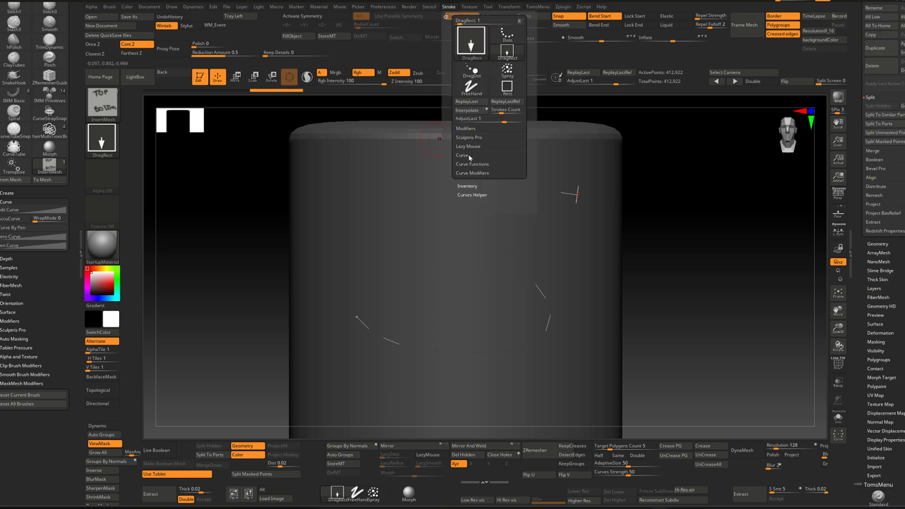
pyautogui.click(464, 155)
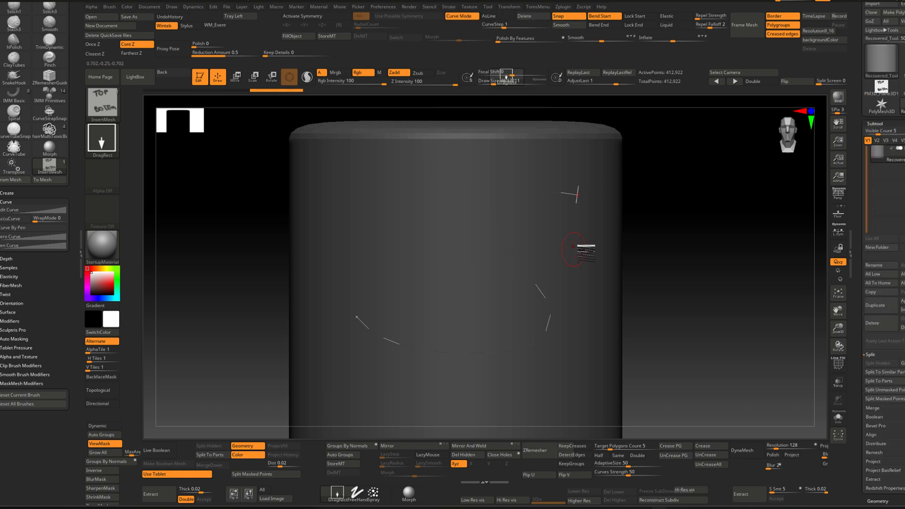
# Undo the strip and set the InsertMesh brush's stroke type to Dots.
pyautogui.moveTo(576, 255)
pyautogui.keyDown('alt'); pyautogui.mouseDown(button='right')
pyautogui.moveTo(533, 206)
pyautogui.moveTo(516, 203)
pyautogui.moveTo(530, 184)
pyautogui.moveTo(536, 208)
pyautogui.moveTo(495, 196)
pyautogui.moveTo(544, 209)
pyautogui.mouseUp(button='right'); pyautogui.keyUp('alt')
pyautogui.hotkey('ctrl', 'z')
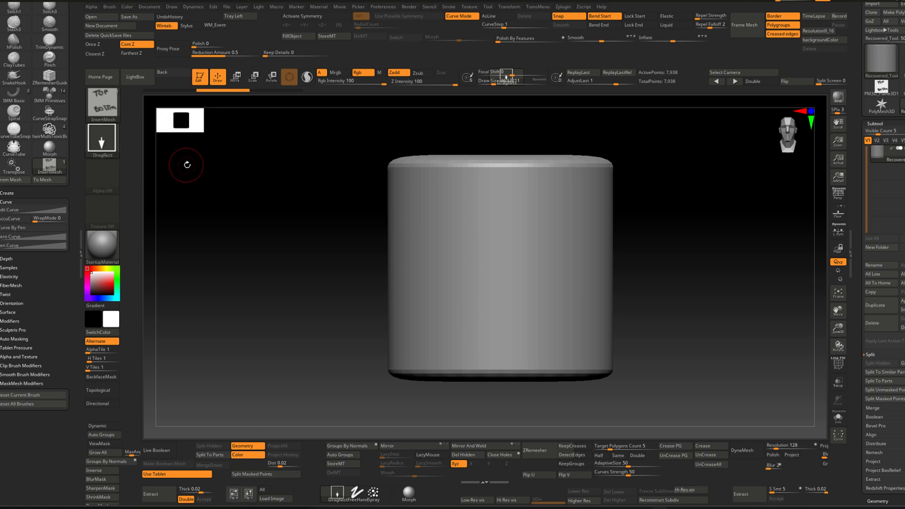
pyautogui.click(113, 143)
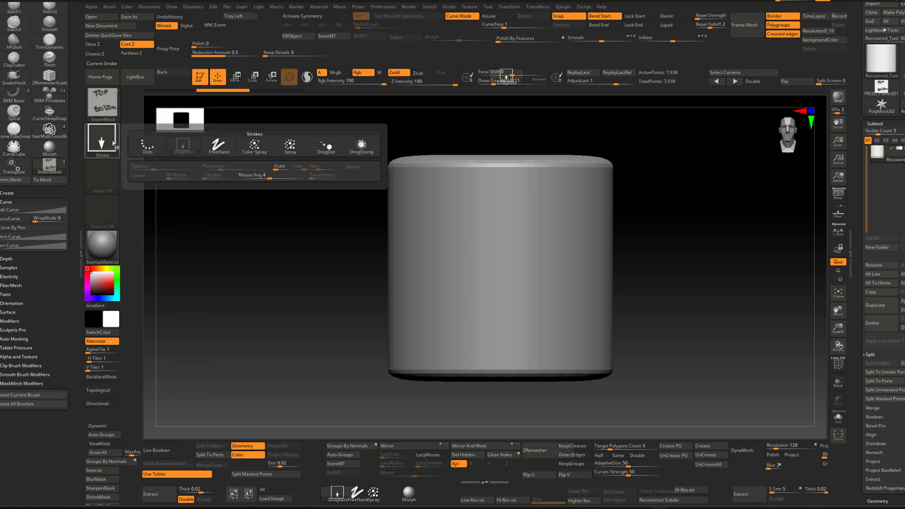
pyautogui.click(150, 151)
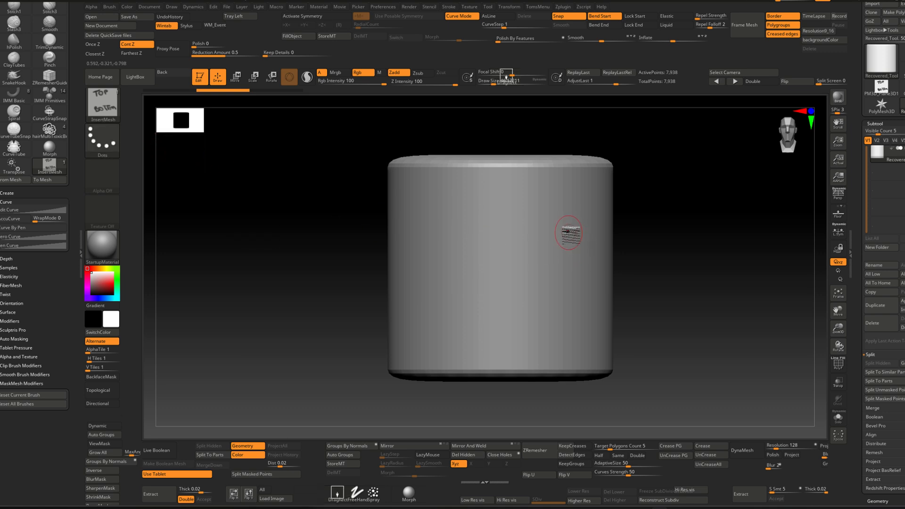
# Draw an S-shaped strip on the cylinder with the Dots stroke and examine its segments with the polyframe toggled on and off.
pyautogui.scroll(3, 569, 233)
pyautogui.moveTo(386, 256); pyautogui.dragTo(380, 249)
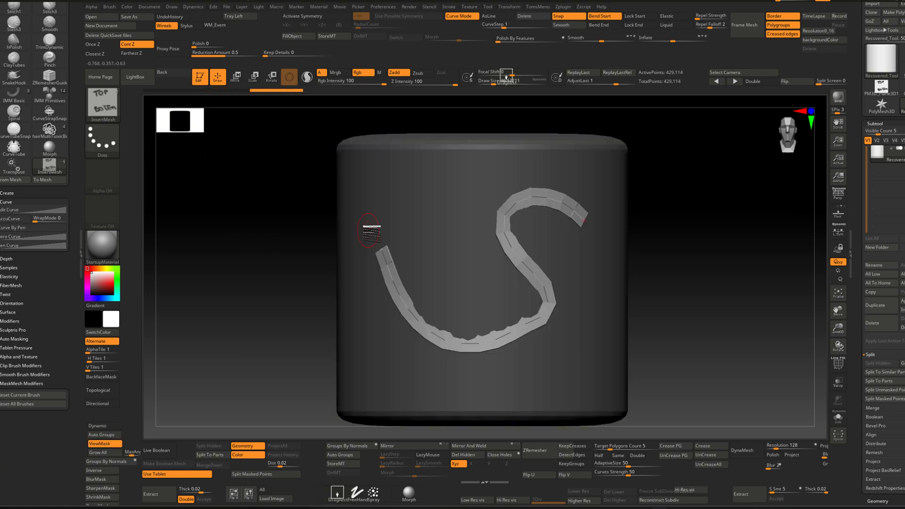
pyautogui.moveTo(458, 228)
pyautogui.mouseDown(button='right')
pyautogui.moveTo(473, 209)
pyautogui.moveTo(395, 251)
pyautogui.moveTo(461, 218)
pyautogui.moveTo(444, 240)
pyautogui.moveTo(449, 219)
pyautogui.moveTo(478, 241)
pyautogui.moveTo(442, 265)
pyautogui.moveTo(489, 281)
pyautogui.moveTo(471, 281)
pyautogui.moveTo(440, 238)
pyautogui.moveTo(441, 216)
pyautogui.moveTo(452, 232)
pyautogui.moveTo(437, 219)
pyautogui.moveTo(436, 247)
pyautogui.moveTo(422, 255)
pyautogui.moveTo(434, 275)
pyautogui.moveTo(448, 267)
pyautogui.moveTo(425, 276)
pyautogui.moveTo(420, 259)
pyautogui.moveTo(438, 265)
pyautogui.moveTo(429, 265)
pyautogui.moveTo(430, 234)
pyautogui.moveTo(429, 262)
pyautogui.moveTo(396, 256)
pyautogui.moveTo(415, 253)
pyautogui.moveTo(399, 235)
pyautogui.moveTo(463, 204)
pyautogui.moveTo(531, 203)
pyautogui.moveTo(522, 190)
pyautogui.mouseUp(button='right')
pyautogui.hotkey('shift', 'f')
pyautogui.hotkey('shift', 'f')
pyautogui.hotkey('shift', 'f')
pyautogui.hotkey('shift', 'f')
pyautogui.hotkey('shift', 'f')
pyautogui.hotkey('shift', 'f')
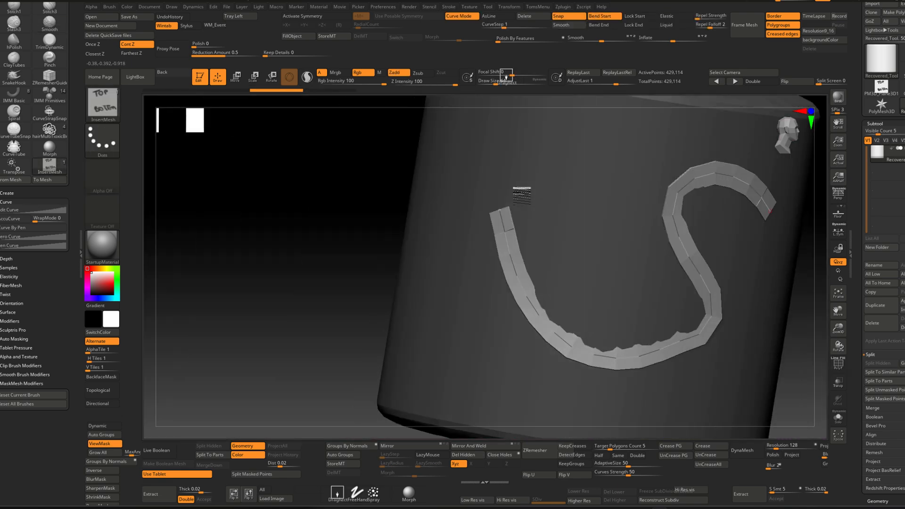
# Undo the S-shaped strip and draw a longer double-curved strip down the front of the cylinder.
pyautogui.hotkey('ctrl', 'z')
pyautogui.hotkey('ctrl', 'z')
pyautogui.keyDown('ctrl'); pyautogui.moveTo(620, 174); pyautogui.dragTo(528, 240, button='right'); pyautogui.keyUp('ctrl')
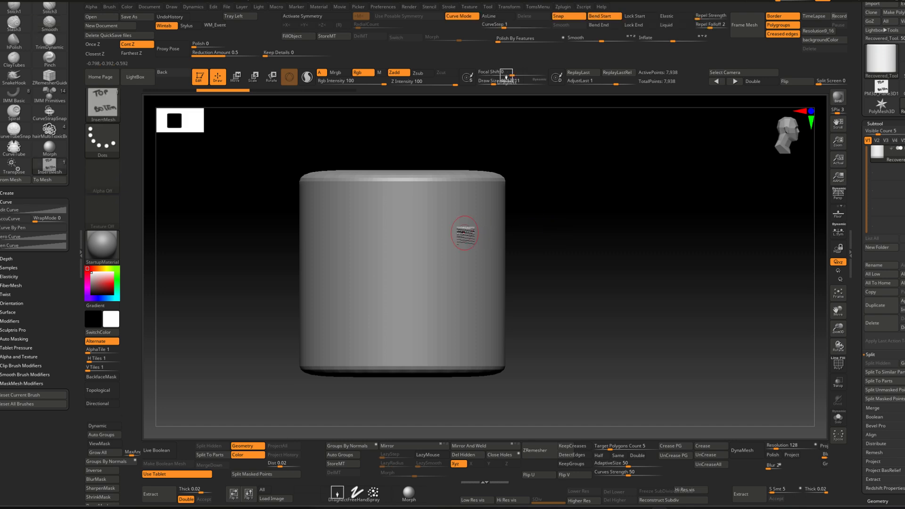
pyautogui.press('shift')
pyautogui.moveTo(424, 231)
pyautogui.mouseDown(button='right')
pyautogui.moveTo(441, 224)
pyautogui.moveTo(434, 231)
pyautogui.moveTo(465, 243)
pyautogui.moveTo(526, 181)
pyautogui.mouseUp(button='right')
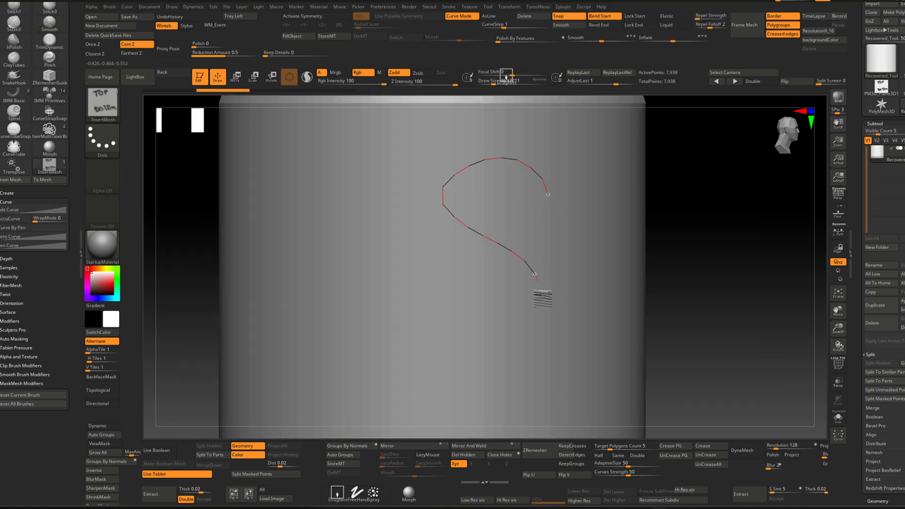
pyautogui.moveTo(347, 253)
pyautogui.mouseDown()
pyautogui.moveTo(460, 414)
pyautogui.moveTo(451, 426)
pyautogui.mouseUp()
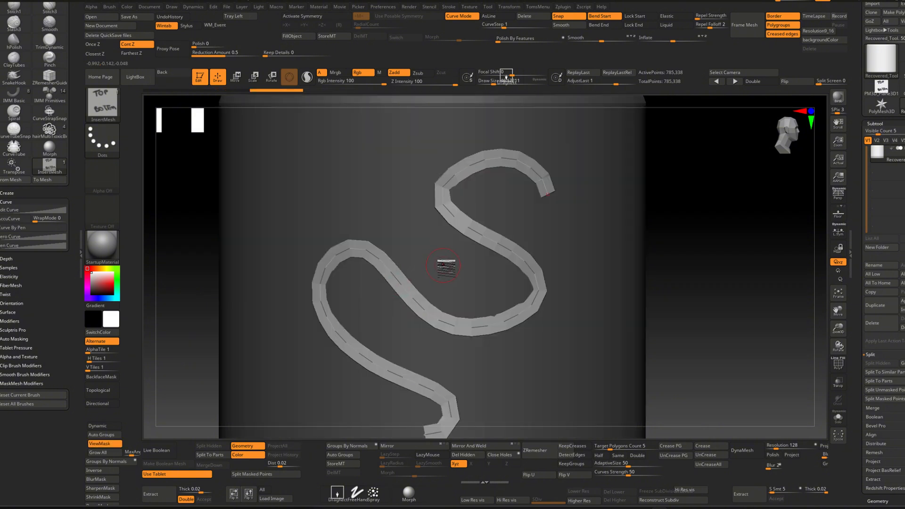
# Examine the new strip's bends and segment joints close up, with the polyframe toggled on and off.
pyautogui.keyDown('alt'); pyautogui.moveTo(443, 266); pyautogui.dragTo(423, 265, button='right'); pyautogui.keyUp('alt')
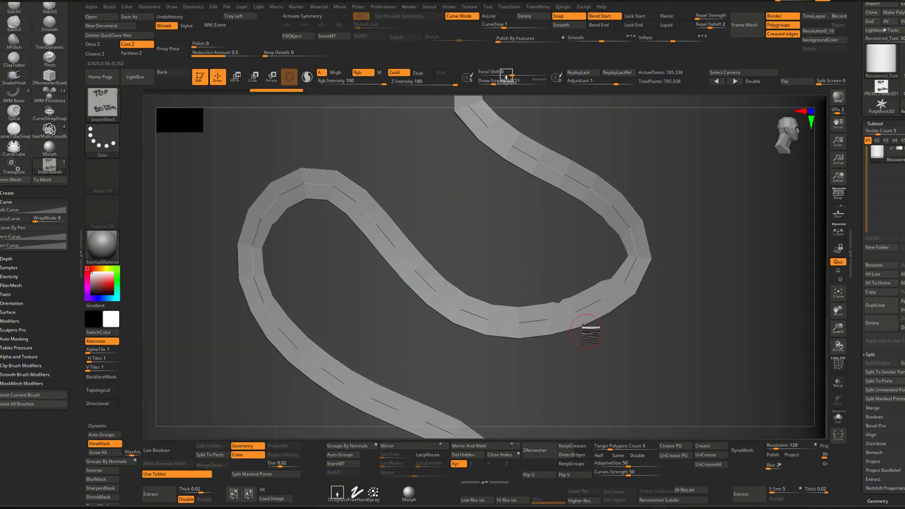
pyautogui.keyDown('alt'); pyautogui.moveTo(437, 233); pyautogui.dragTo(415, 214, button='right'); pyautogui.keyUp('alt')
pyautogui.keyDown('ctrl'); pyautogui.moveTo(415, 214); pyautogui.dragTo(437, 274, button='right'); pyautogui.keyUp('ctrl')
pyautogui.hotkey('shift', 'f')
pyautogui.hotkey('shift', 'f')
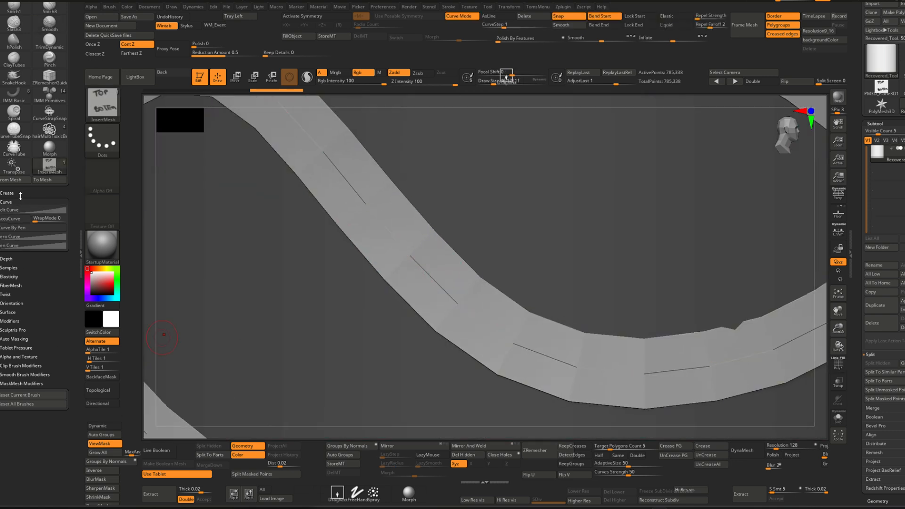
# Set the InsertMesh brush's Curve Res modifier to 8.
pyautogui.click(21, 201)
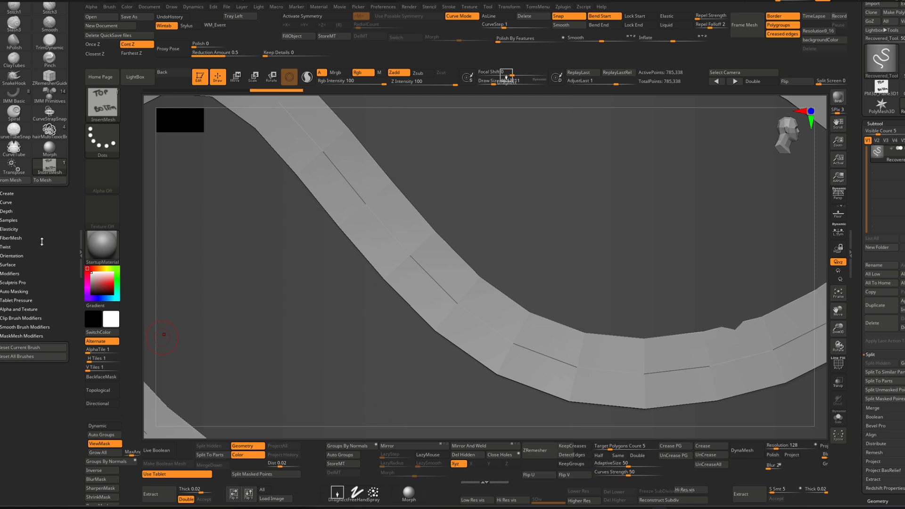
pyautogui.click(15, 273)
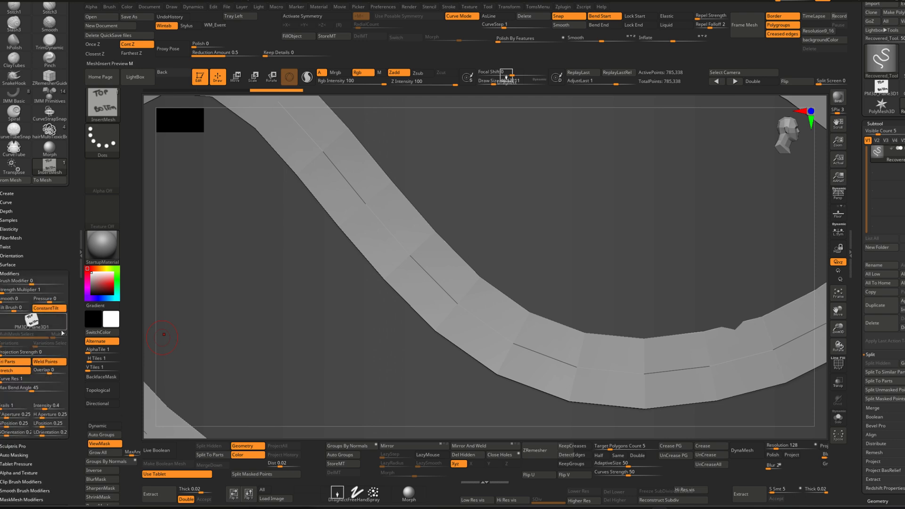
pyautogui.click(108, 6)
pyautogui.click(108, 17)
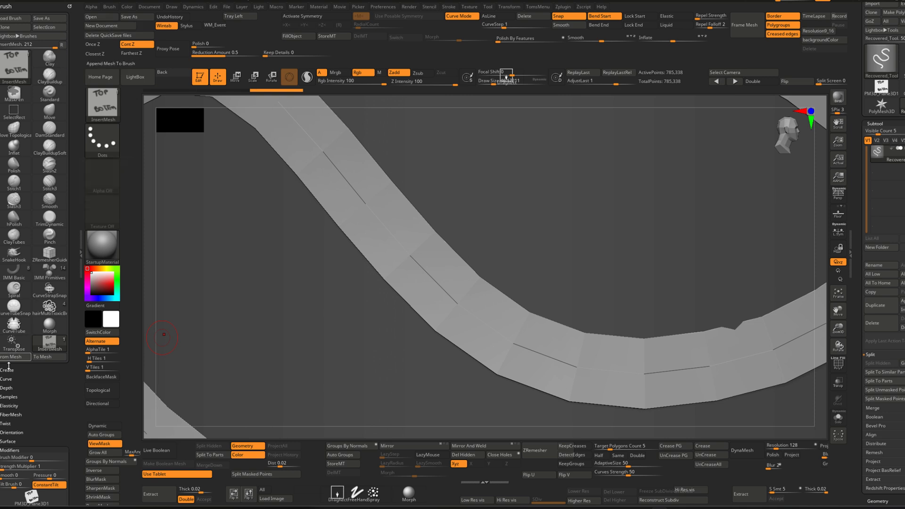
pyautogui.scroll(-8, 26, 318)
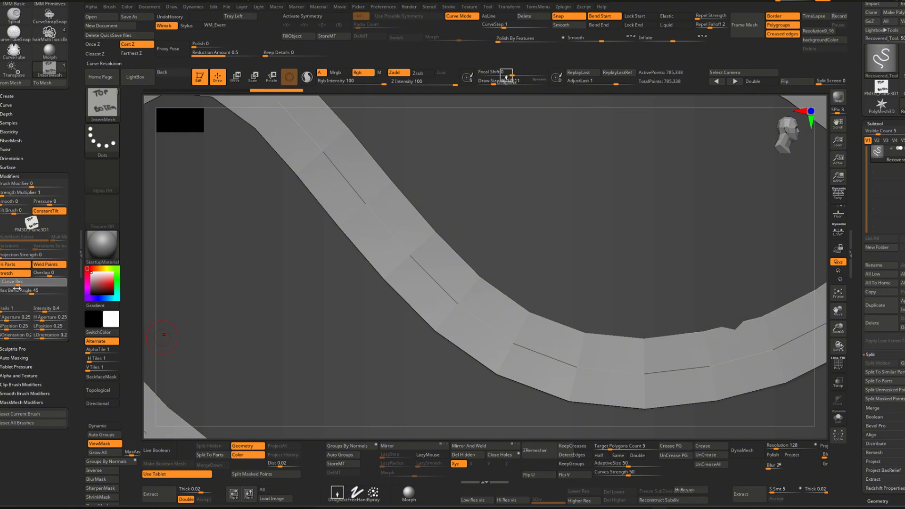
# Examine the strip's bends and polygroup borders at the new curve resolution, with the polyframe toggled on and off.
pyautogui.keyDown('ctrl'); pyautogui.moveTo(423, 303); pyautogui.dragTo(475, 284, button='right'); pyautogui.keyUp('ctrl')
pyautogui.moveTo(440, 253)
pyautogui.keyDown('alt'); pyautogui.mouseDown(button='right')
pyautogui.moveTo(465, 283)
pyautogui.moveTo(440, 229)
pyautogui.moveTo(443, 238)
pyautogui.moveTo(419, 230)
pyautogui.moveTo(622, 150)
pyautogui.mouseUp(button='right'); pyautogui.keyUp('alt')
pyautogui.hotkey('shift', 'f')
pyautogui.hotkey('shift', 'f')
pyautogui.hotkey('shift', 'f')
pyautogui.keyDown('ctrl'); pyautogui.moveTo(453, 231); pyautogui.dragTo(455, 152, button='right'); pyautogui.keyUp('ctrl')
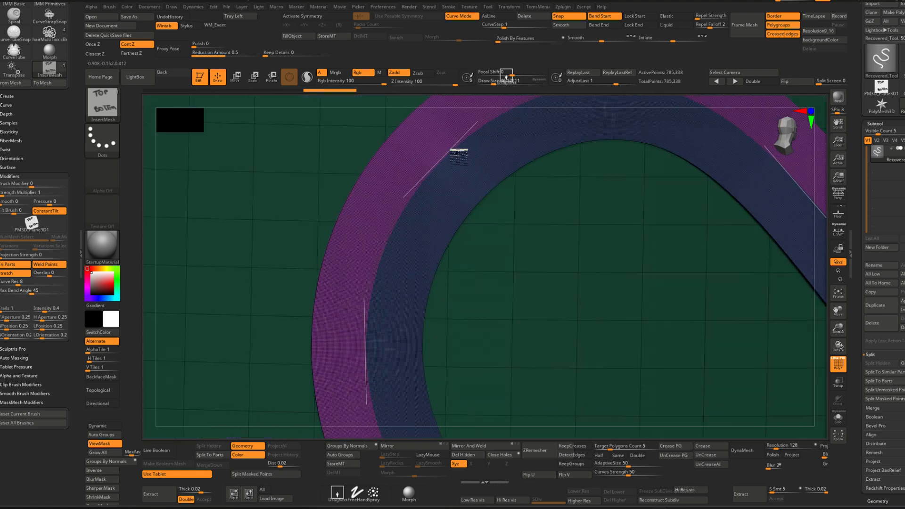
pyautogui.keyDown('alt'); pyautogui.moveTo(414, 274); pyautogui.dragTo(418, 159, button='right'); pyautogui.keyUp('alt')
pyautogui.moveTo(472, 255)
pyautogui.mouseDown(button='right')
pyautogui.moveTo(467, 177)
pyautogui.moveTo(455, 187)
pyautogui.moveTo(481, 250)
pyautogui.moveTo(442, 241)
pyautogui.moveTo(460, 252)
pyautogui.mouseUp(button='right')
pyautogui.hotkey('shift', 'f')
# Enlarge the brush's draw size and step the strip back and forth through the undo history.
pyautogui.press('s')
pyautogui.moveTo(460, 253)
pyautogui.mouseDown()
pyautogui.moveTo(508, 269)
pyautogui.moveTo(481, 254)
pyautogui.mouseUp()
pyautogui.moveTo(457, 174)
pyautogui.keyDown('shift'); pyautogui.mouseDown()
pyautogui.moveTo(577, 404)
pyautogui.moveTo(456, 234)
pyautogui.mouseUp(); pyautogui.keyUp('shift')
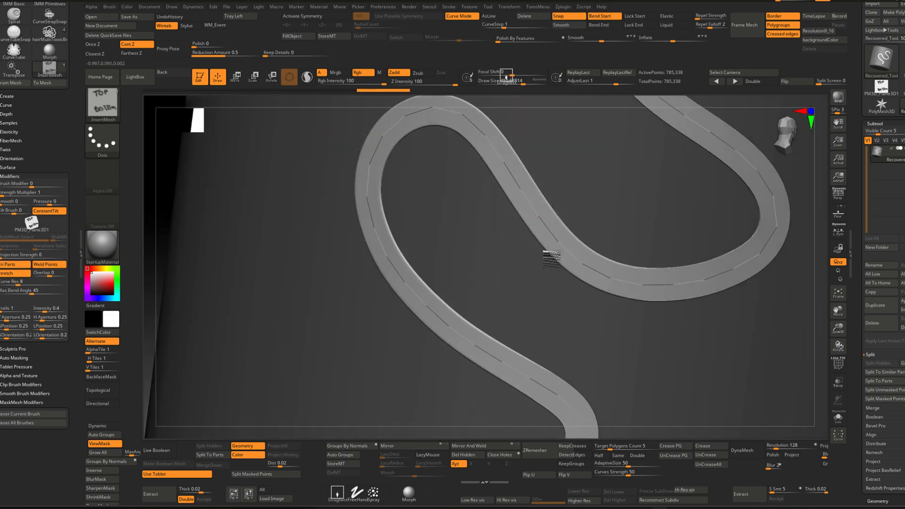
pyautogui.moveTo(549, 256)
pyautogui.mouseDown(button='right')
pyautogui.moveTo(543, 277)
pyautogui.moveTo(527, 246)
pyautogui.mouseUp(button='right')
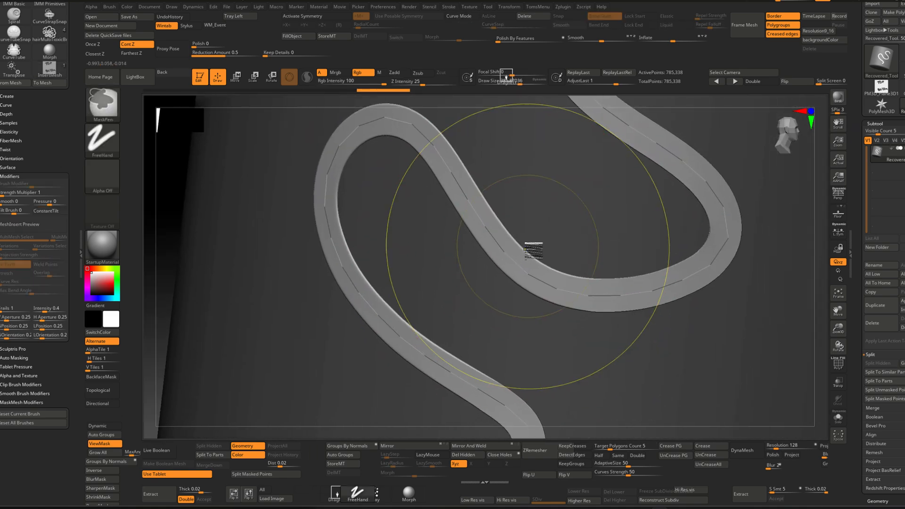
pyautogui.hotkey('ctrl', 'z')
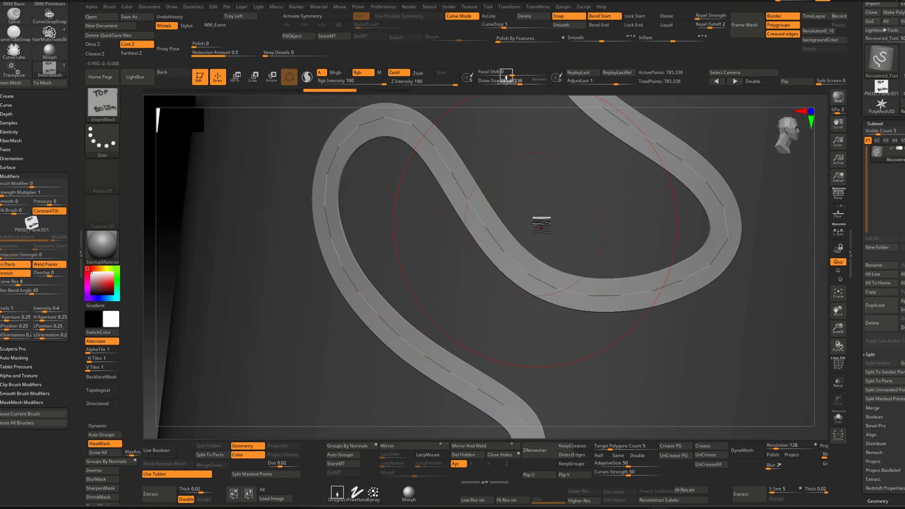
pyautogui.hotkey('ctrl', 'shift', 'z')
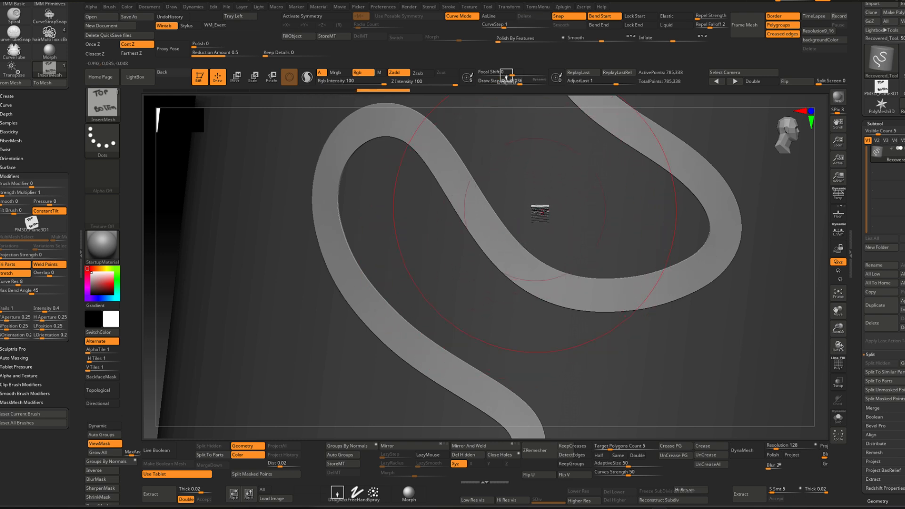
pyautogui.hotkey('ctrl', 'shift', 'z')
# Reduce the draw size and undo back to the strip with its active curve.
pyautogui.press('s')
pyautogui.moveTo(543, 207); pyautogui.dragTo(531, 207)
pyautogui.hotkey('ctrl', 'z')
pyautogui.hotkey('ctrl', 'z')
pyautogui.hotkey('ctrl', 'z')
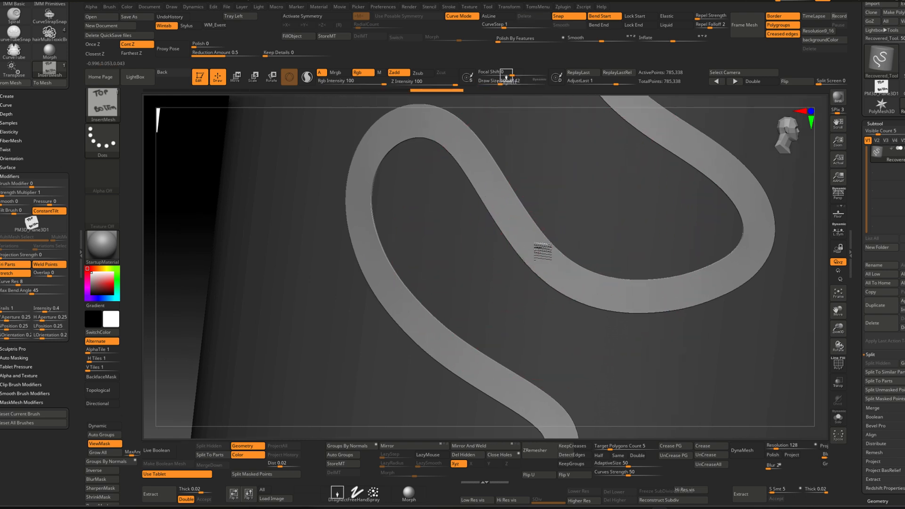
pyautogui.hotkey('ctrl', 'z')
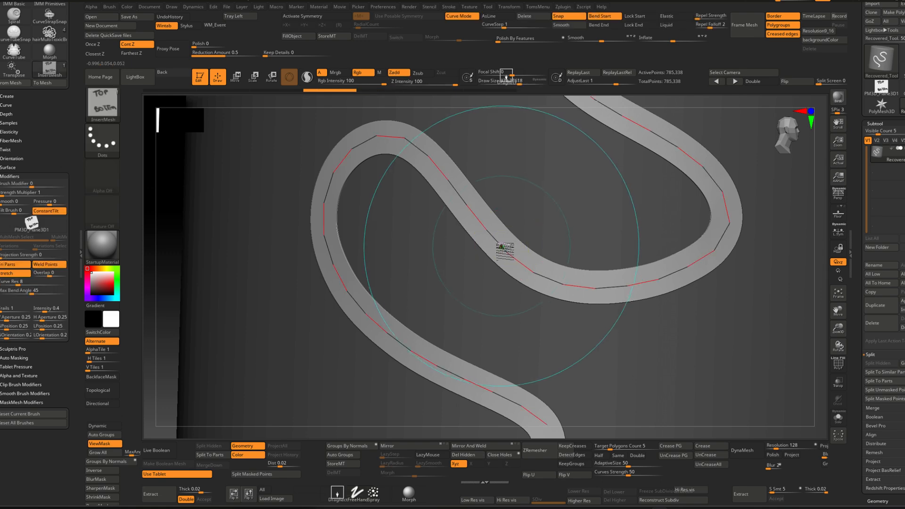
pyautogui.press('s')
pyautogui.moveTo(514, 254); pyautogui.dragTo(504, 255)
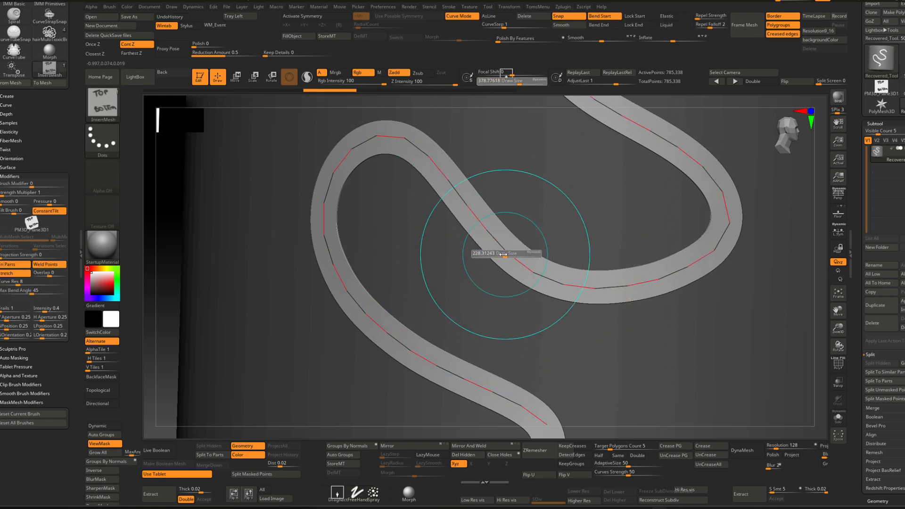
# Inspect the strip's lower end and its thickness against the cylinder surface from the side.
pyautogui.moveTo(547, 208); pyautogui.dragTo(562, 117, button='right')
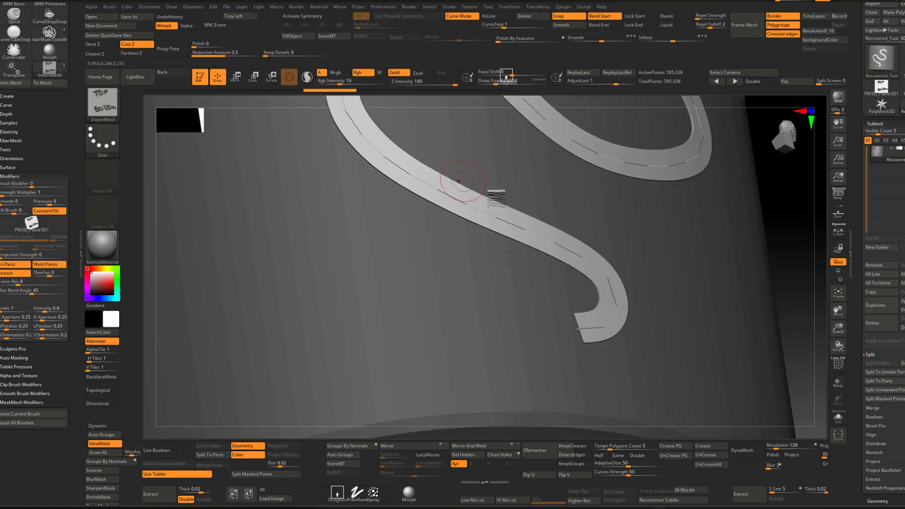
pyautogui.keyDown('alt'); pyautogui.moveTo(584, 273); pyautogui.dragTo(530, 274, button='right'); pyautogui.keyUp('alt')
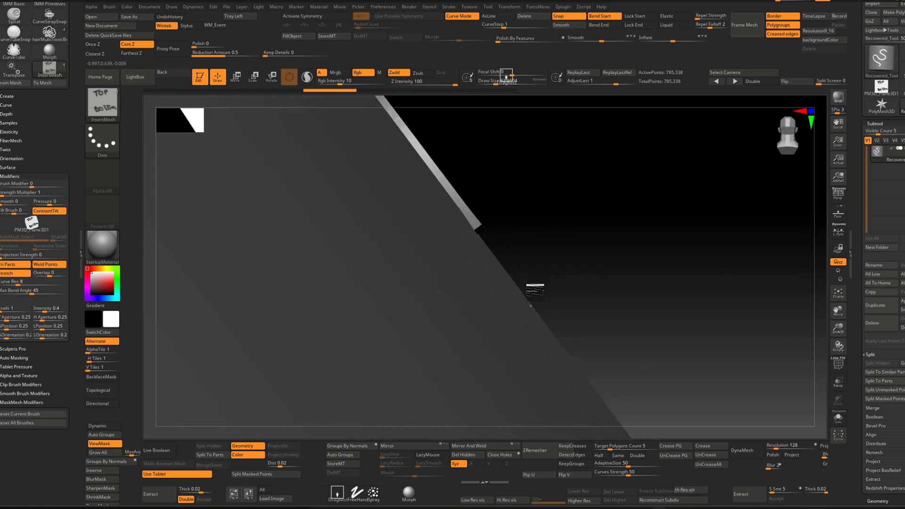
pyautogui.moveTo(532, 339); pyautogui.dragTo(501, 300, button='right')
pyautogui.moveTo(523, 268); pyautogui.dragTo(499, 296, button='right')
pyautogui.moveTo(542, 307); pyautogui.dragTo(593, 162, button='right')
# Switch to the plane tool with the TOP and BOTTOM lettering and face it frontally.
pyautogui.click(878, 92)
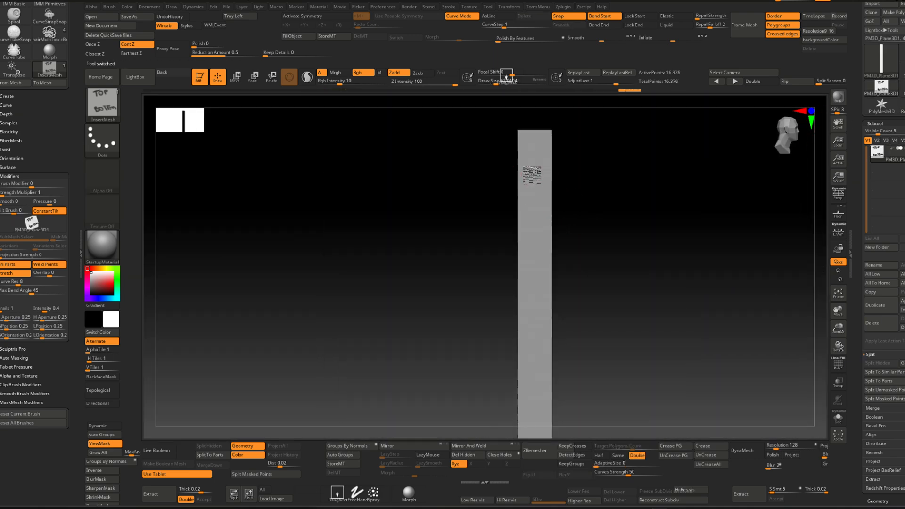
pyautogui.moveTo(531, 174)
pyautogui.mouseDown(button='right')
pyautogui.moveTo(526, 155)
pyautogui.moveTo(517, 182)
pyautogui.moveTo(644, 203)
pyautogui.moveTo(558, 198)
pyautogui.moveTo(572, 236)
pyautogui.moveTo(557, 251)
pyautogui.moveTo(545, 216)
pyautogui.moveTo(582, 239)
pyautogui.moveTo(571, 142)
pyautogui.moveTo(550, 289)
pyautogui.moveTo(550, 259)
pyautogui.moveTo(586, 194)
pyautogui.moveTo(570, 183)
pyautogui.moveTo(566, 199)
pyautogui.moveTo(546, 196)
pyautogui.moveTo(550, 135)
pyautogui.moveTo(539, 172)
pyautogui.moveTo(550, 194)
pyautogui.moveTo(520, 203)
pyautogui.moveTo(523, 212)
pyautogui.mouseUp(button='right')
pyautogui.keyDown('alt'); pyautogui.moveTo(544, 243); pyautogui.dragTo(531, 243, button='right'); pyautogui.keyUp('alt')
# Try duplicating the lettered plane upward with the transform gizmo, and undo the copies.
pyautogui.press('w')
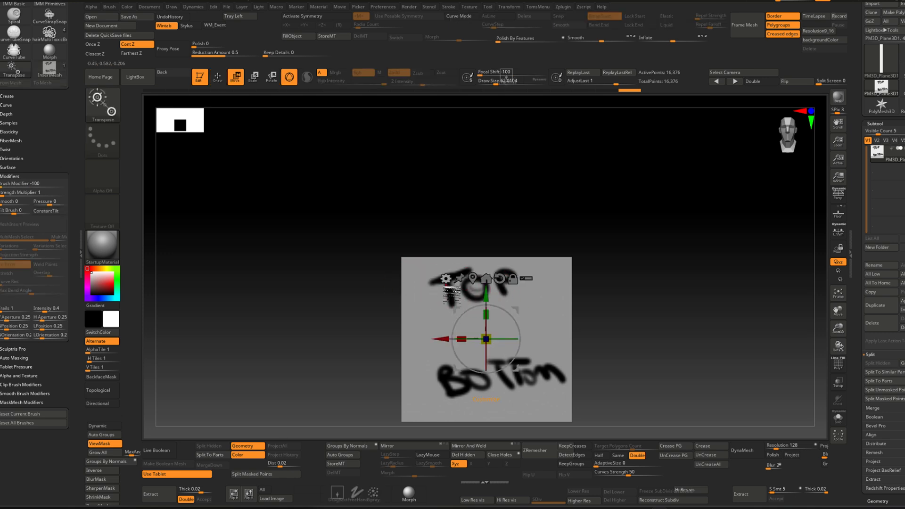
pyautogui.keyDown('ctrl'); pyautogui.moveTo(495, 292); pyautogui.dragTo(519, 121); pyautogui.keyUp('ctrl')
pyautogui.keyDown('alt'); pyautogui.moveTo(534, 138); pyautogui.dragTo(500, 192, button='right'); pyautogui.keyUp('alt')
pyautogui.keyDown('ctrl'); pyautogui.moveTo(451, 180); pyautogui.dragTo(487, 47); pyautogui.keyUp('ctrl')
pyautogui.hotkey('ctrl', 'z')
pyautogui.hotkey('ctrl', 'z')
pyautogui.keyDown('alt'); pyautogui.moveTo(499, 253); pyautogui.dragTo(557, 131, button='right'); pyautogui.keyUp('alt')
pyautogui.keyDown('alt'); pyautogui.moveTo(490, 212); pyautogui.dragTo(525, 200, button='right'); pyautogui.keyUp('alt')
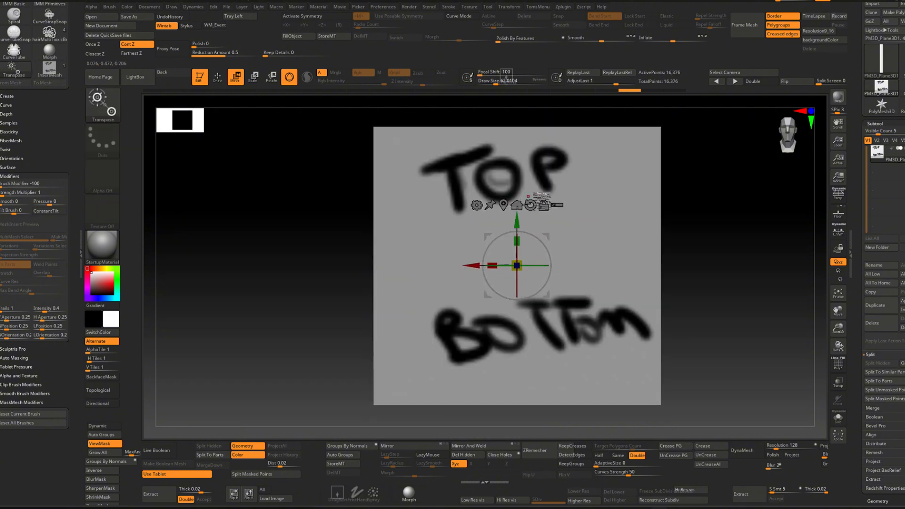
# Return to Draw mode and show the polyframe with the lettered plane's two polygroups.
pyautogui.press('q')
pyautogui.moveTo(582, 189)
pyautogui.keyDown('alt'); pyautogui.mouseDown(button='right')
pyautogui.moveTo(537, 174)
pyautogui.moveTo(607, 254)
pyautogui.mouseUp(button='right'); pyautogui.keyUp('alt')
pyautogui.hotkey('shift', 'f')
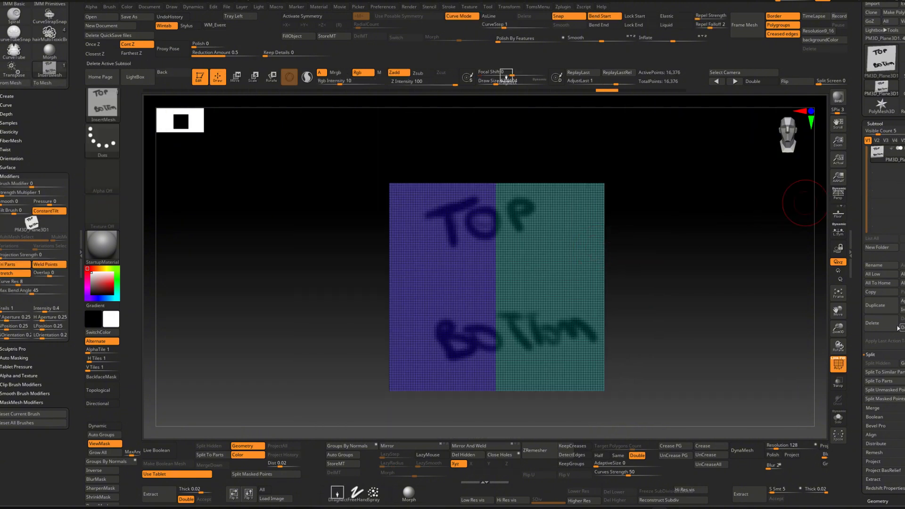
pyautogui.press('w')
pyautogui.press('q')
pyautogui.press('w')
pyautogui.press('q')
pyautogui.keyDown('alt'); pyautogui.moveTo(728, 229); pyautogui.dragTo(747, 236, button='right'); pyautogui.keyUp('alt')
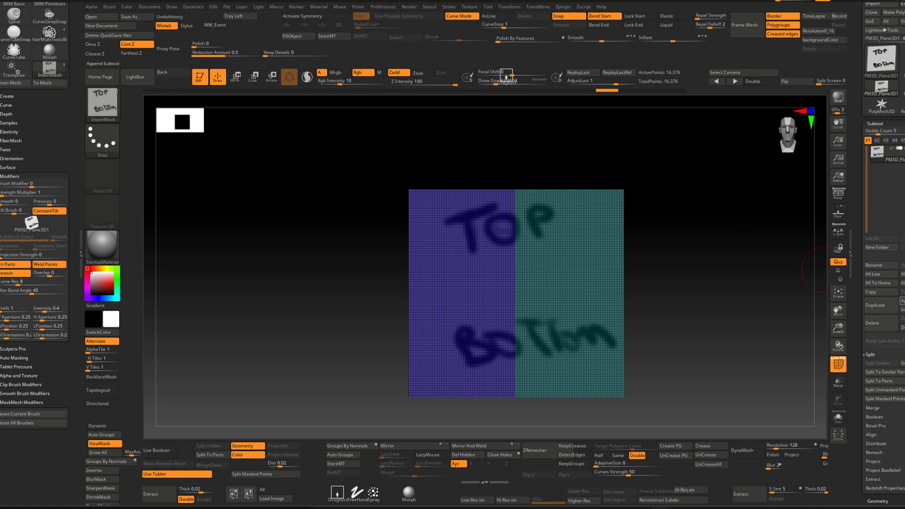
# Append a Cube3D as a new subtool and make it the active subtool.
pyautogui.press('F1')
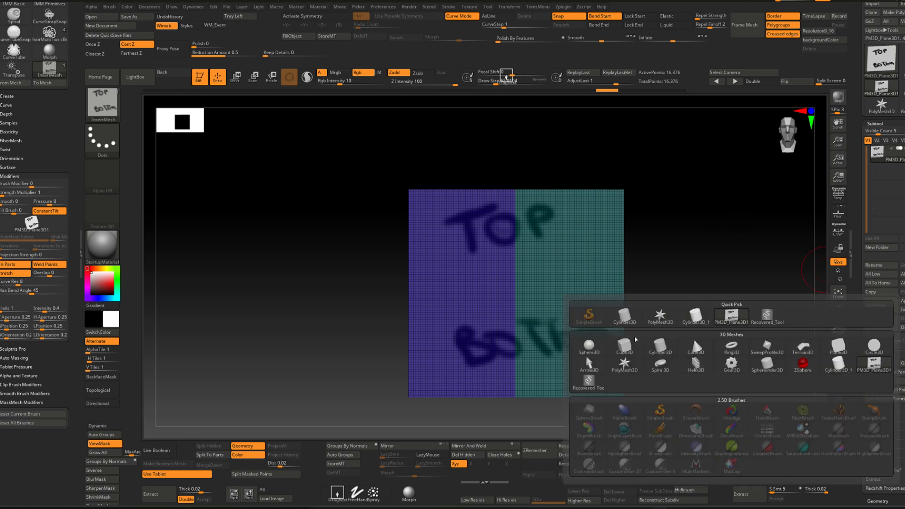
pyautogui.click(629, 347)
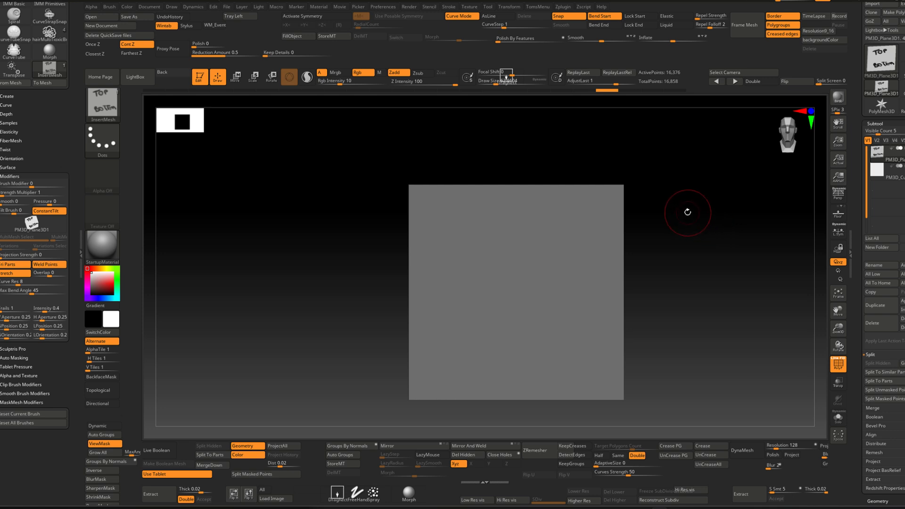
pyautogui.click(878, 176)
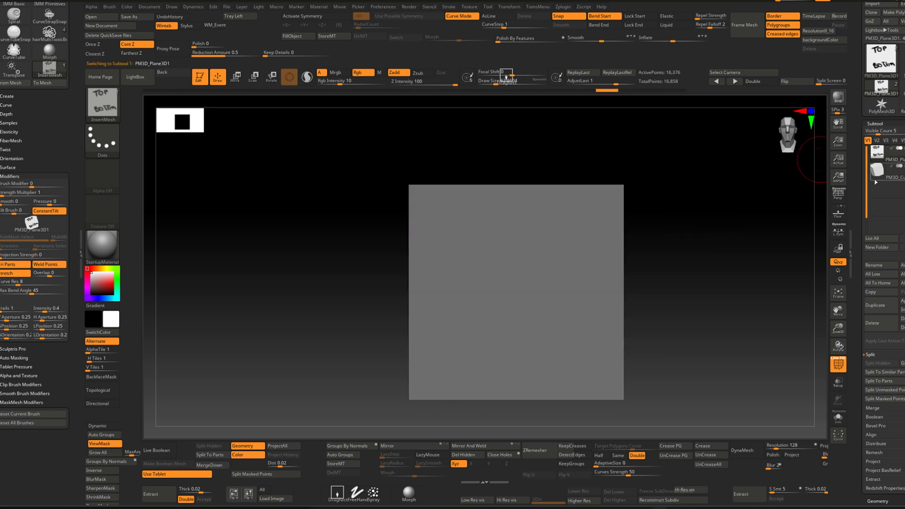
pyautogui.click(875, 179)
# Squash the cube along its depth with the gizmo into a thin square slab and return to Draw mode.
pyautogui.moveTo(560, 207)
pyautogui.keyDown('alt'); pyautogui.mouseDown(button='right')
pyautogui.moveTo(564, 214)
pyautogui.moveTo(542, 228)
pyautogui.moveTo(550, 256)
pyautogui.moveTo(534, 271)
pyautogui.mouseUp(button='right'); pyautogui.keyUp('alt')
pyautogui.press('w')
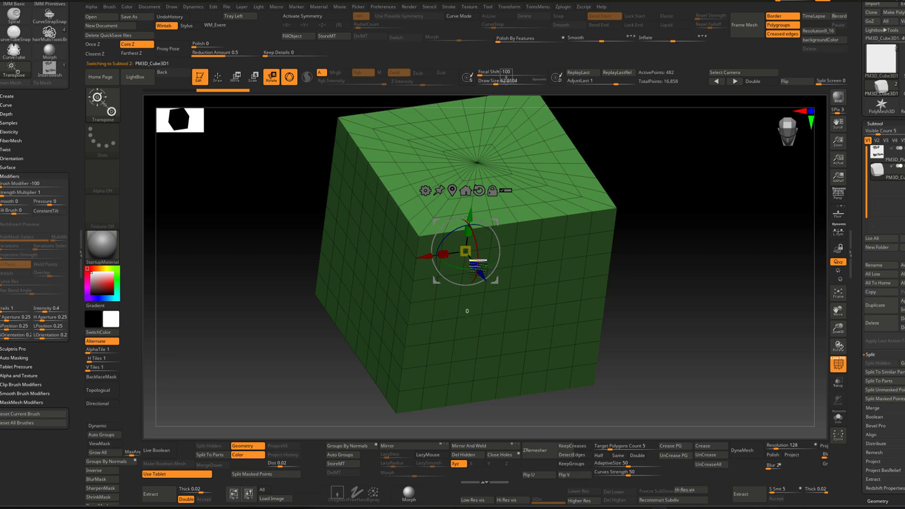
pyautogui.moveTo(469, 259); pyautogui.dragTo(429, 141)
pyautogui.keyDown('alt'); pyautogui.moveTo(473, 236); pyautogui.dragTo(505, 279, button='right'); pyautogui.keyUp('alt')
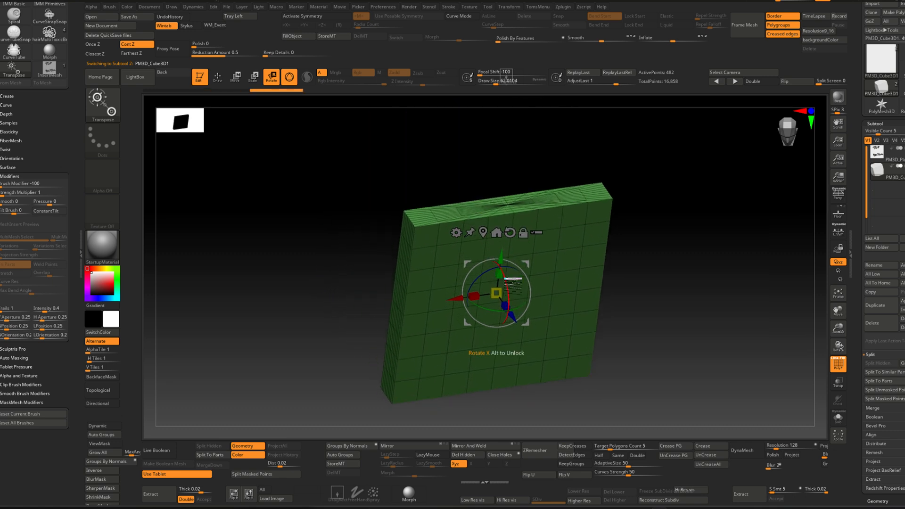
pyautogui.moveTo(508, 304); pyautogui.dragTo(488, 273)
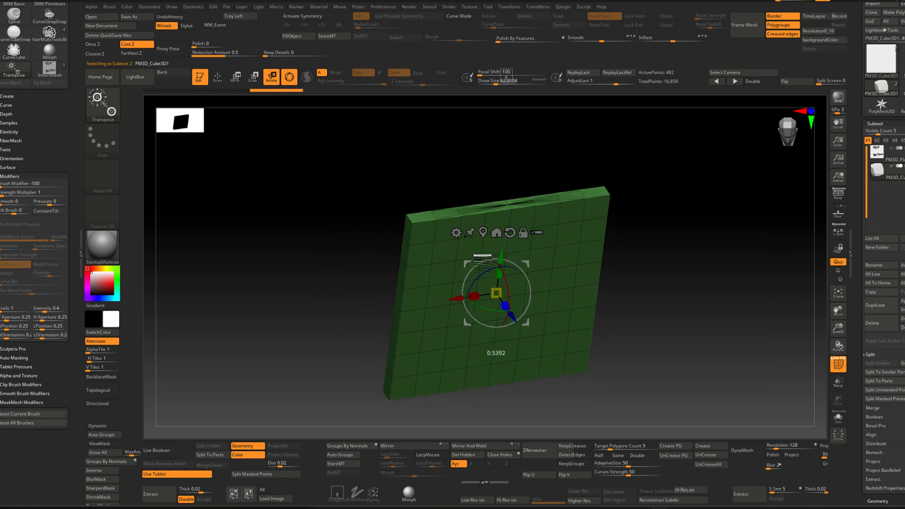
pyautogui.moveTo(498, 237); pyautogui.dragTo(618, 282, button='right')
pyautogui.press('q')
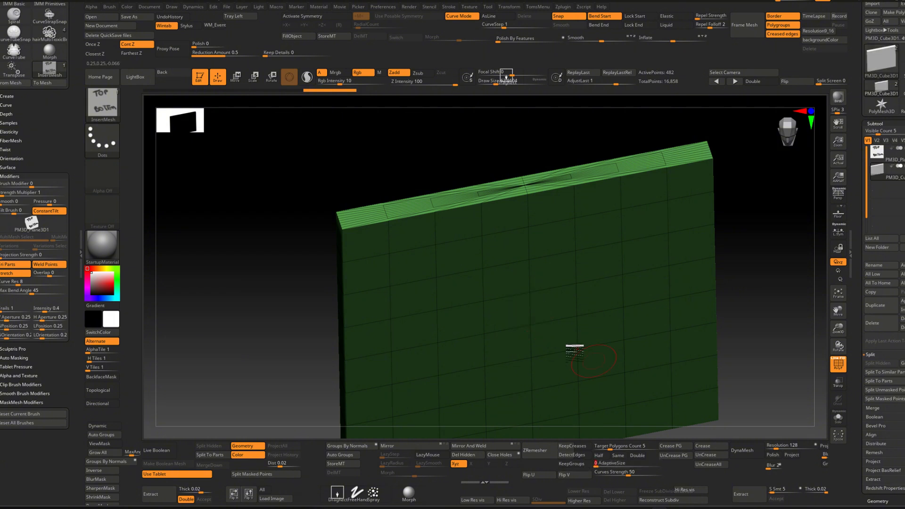
# ZRemesh the slab without DetectEdges and check its edges.
pyautogui.keyDown('alt'); pyautogui.moveTo(525, 301); pyautogui.dragTo(504, 264, button='right'); pyautogui.keyUp('alt')
pyautogui.moveTo(496, 320); pyautogui.dragTo(494, 320, button='right')
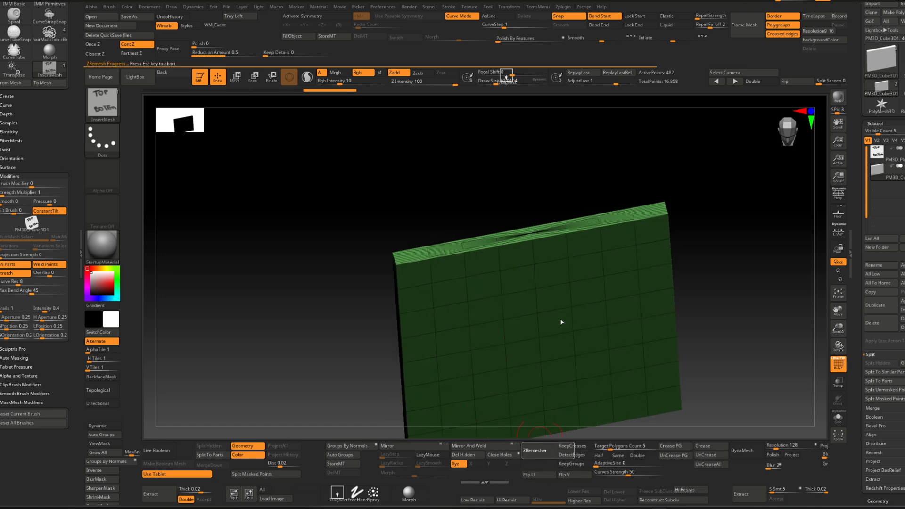
pyautogui.moveTo(559, 338)
pyautogui.mouseDown(button='right')
pyautogui.moveTo(542, 287)
pyautogui.moveTo(491, 248)
pyautogui.moveTo(485, 261)
pyautogui.mouseUp(button='right')
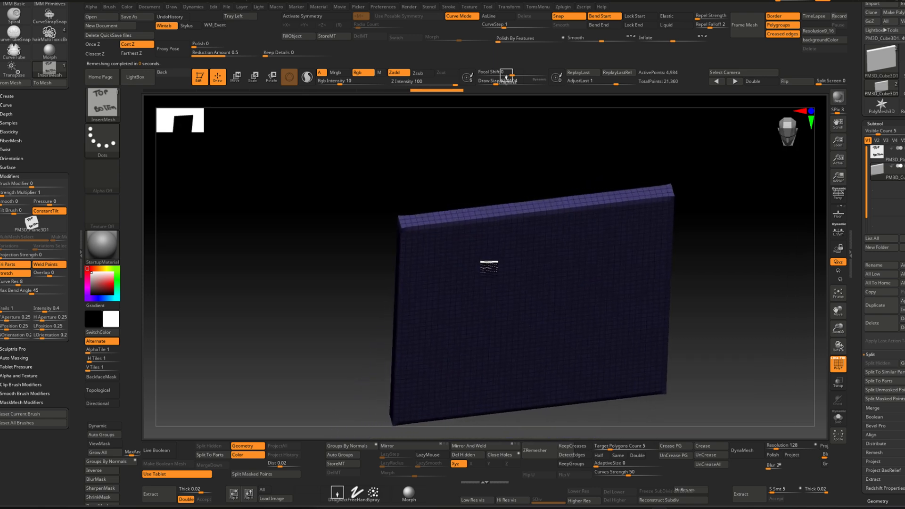
# Undo the remesh, enable DetectEdges and ZRemesh the slab again.
pyautogui.press('ctrl')
pyautogui.hotkey('ctrl', 'z')
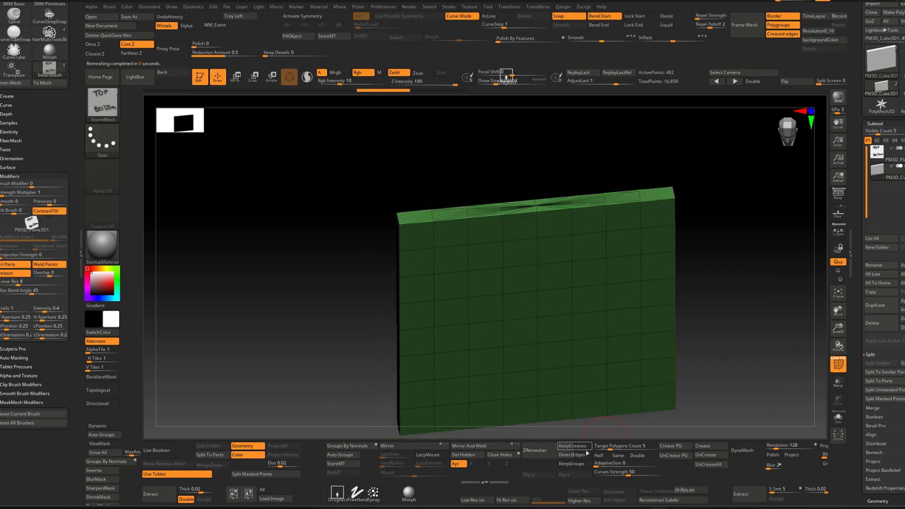
pyautogui.click(582, 455)
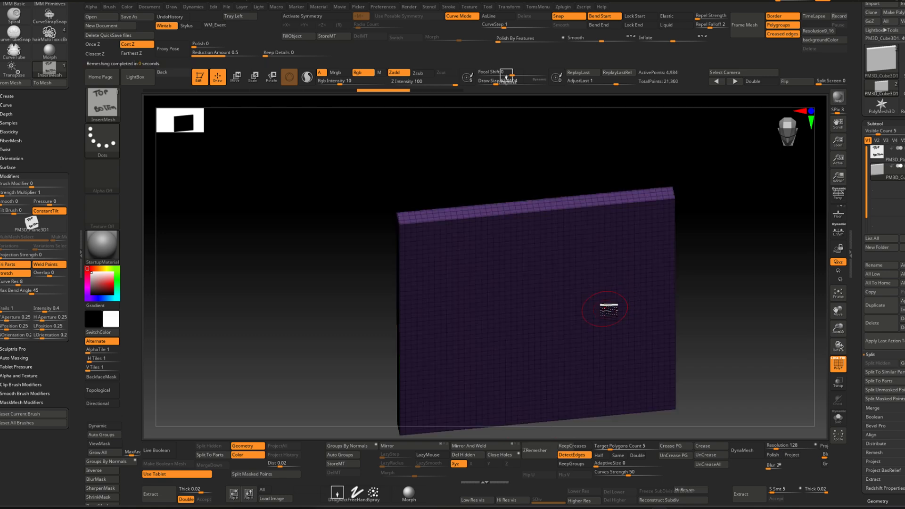
# ZRemesh the slab into a coarser grid using the Half option with DetectEdges enabled.
pyautogui.moveTo(602, 309)
pyautogui.mouseDown(button='right')
pyautogui.moveTo(568, 200)
pyautogui.moveTo(574, 194)
pyautogui.moveTo(552, 273)
pyautogui.moveTo(546, 256)
pyautogui.moveTo(549, 277)
pyautogui.mouseUp(button='right')
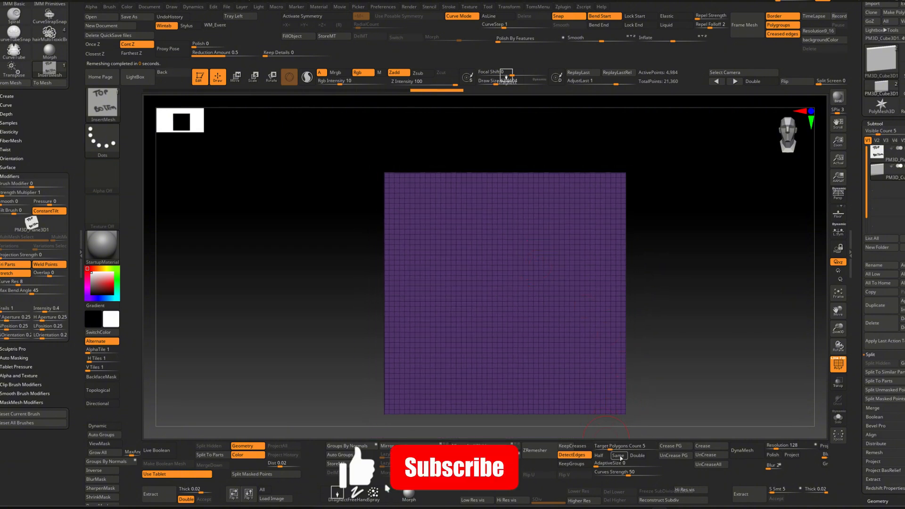
pyautogui.click(599, 455)
pyautogui.click(542, 450)
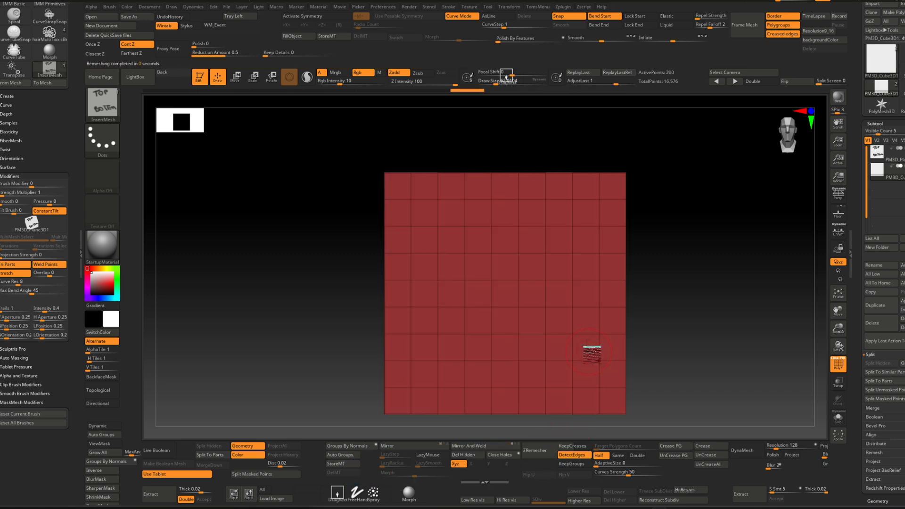
pyautogui.moveTo(565, 275)
pyautogui.mouseDown(button='right')
pyautogui.moveTo(582, 311)
pyautogui.moveTo(597, 311)
pyautogui.mouseUp(button='right')
pyautogui.moveTo(543, 257)
pyautogui.keyDown('alt'); pyautogui.mouseDown(button='right')
pyautogui.moveTo(557, 300)
pyautogui.moveTo(576, 311)
pyautogui.moveTo(560, 253)
pyautogui.mouseUp(button='right'); pyautogui.keyUp('alt')
pyautogui.press('w')
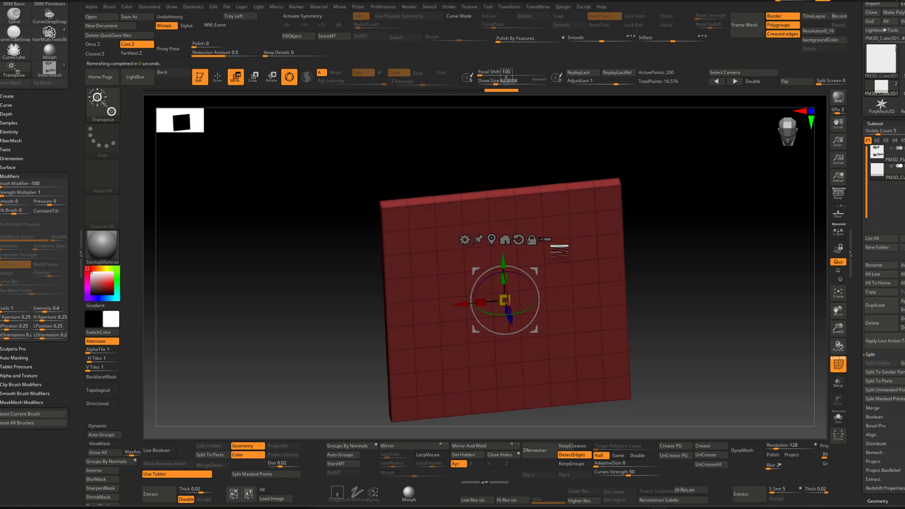
# Delete the old Top/Bottom-labelled slab subtool.
pyautogui.click(892, 155)
pyautogui.click(885, 327)
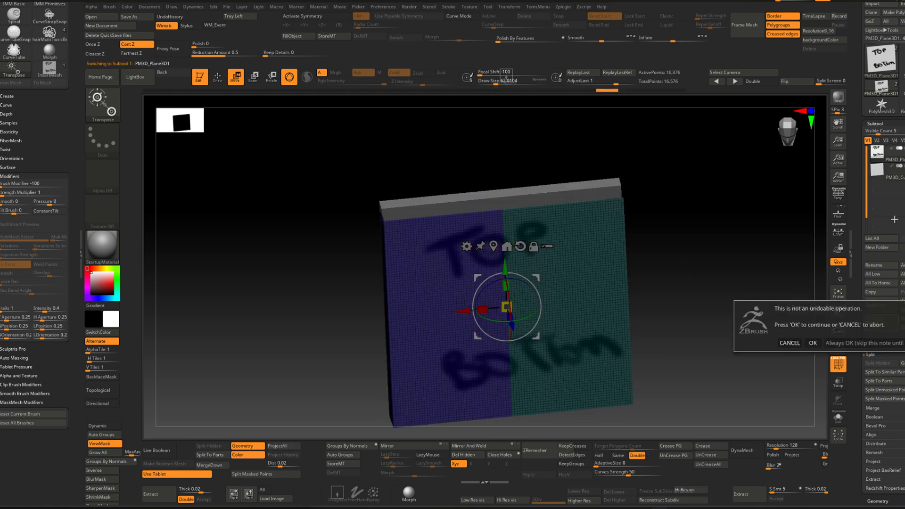
pyautogui.click(813, 343)
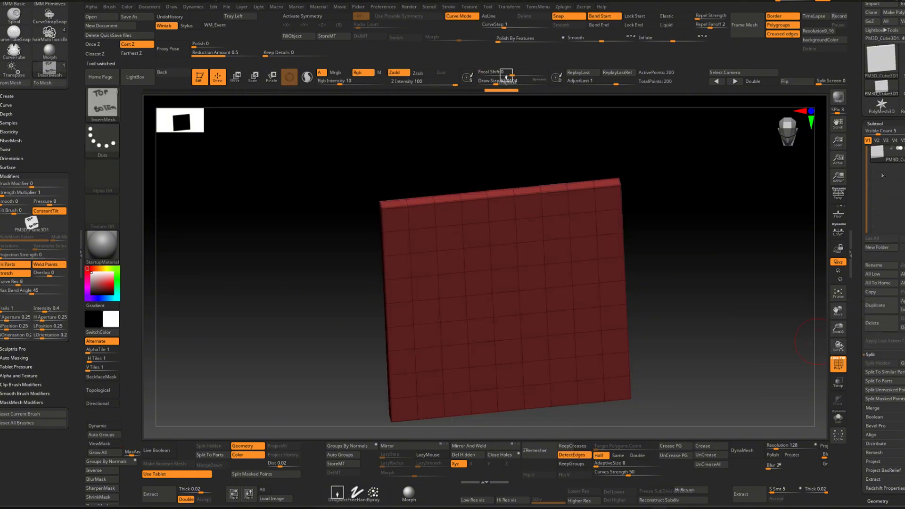
# Duplicate the slab twice and move one copy, with its own new polygroup, above the original.
pyautogui.click(888, 311)
pyautogui.press('w')
pyautogui.keyDown('ctrl'); pyautogui.moveTo(532, 238); pyautogui.dragTo(527, 276, button='right'); pyautogui.keyUp('ctrl')
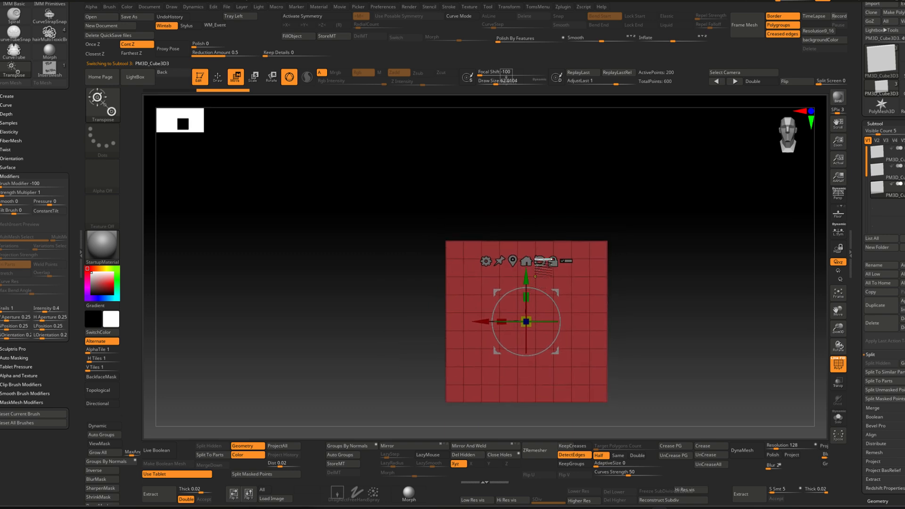
pyautogui.moveTo(529, 271); pyautogui.dragTo(558, 163)
pyautogui.hotkey('ctrl', 'w')
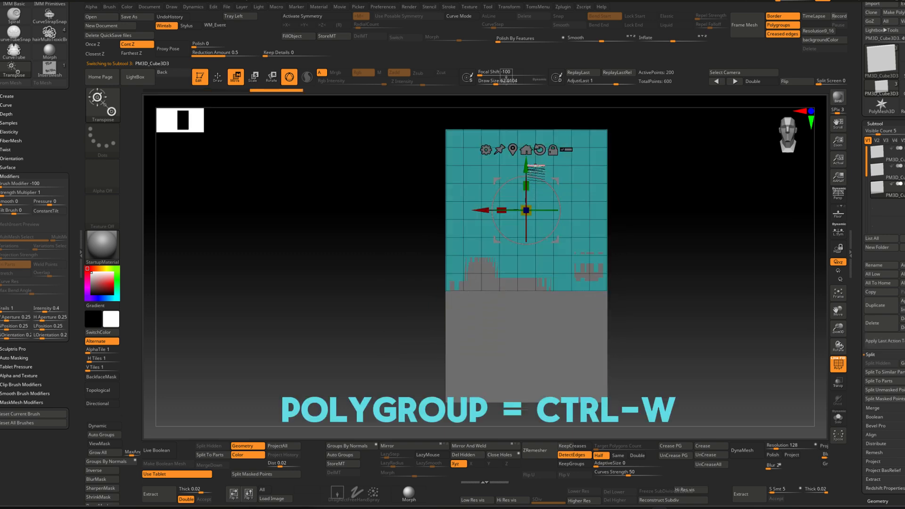
# Align the upper copy along Y so its lower edge meets the original slab's top edge.
pyautogui.keyDown('alt'); pyautogui.moveTo(525, 165); pyautogui.dragTo(530, 188, button='right'); pyautogui.keyUp('alt')
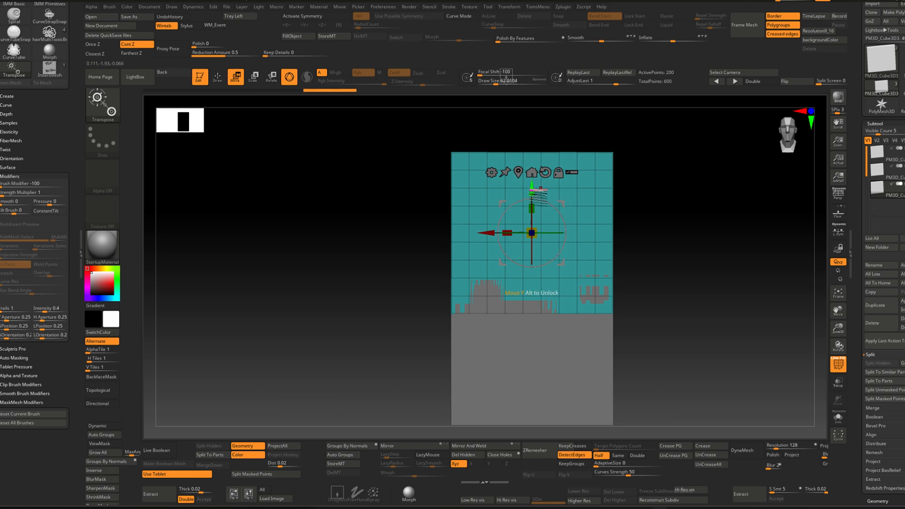
pyautogui.moveTo(532, 191); pyautogui.dragTo(532, 140)
pyautogui.keyDown('alt'); pyautogui.moveTo(574, 293); pyautogui.dragTo(533, 253, button='right'); pyautogui.keyUp('alt')
pyautogui.keyDown('alt'); pyautogui.moveTo(659, 240); pyautogui.dragTo(678, 246, button='right'); pyautogui.keyUp('alt')
# Assign a new polygroup to the second copy and move it below the original slab.
pyautogui.click(878, 184)
pyautogui.hotkey('ctrl', 'w')
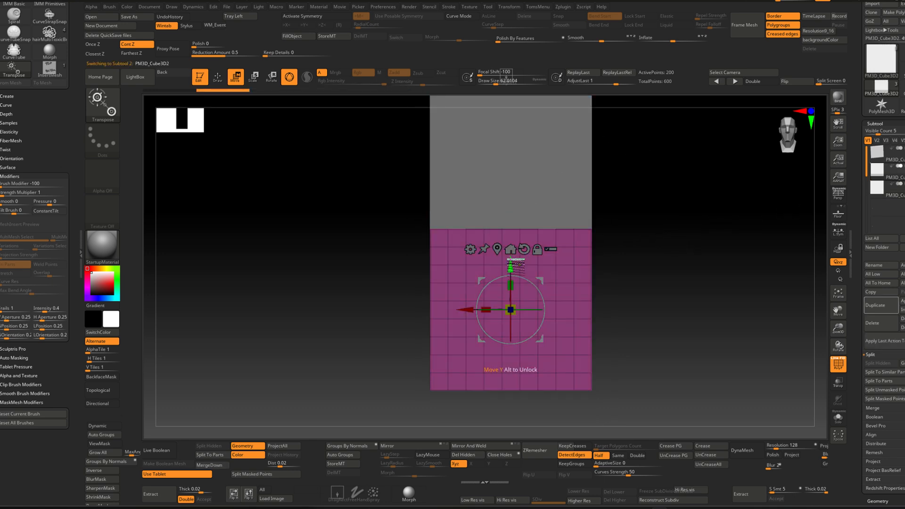
pyautogui.moveTo(513, 259); pyautogui.dragTo(513, 381)
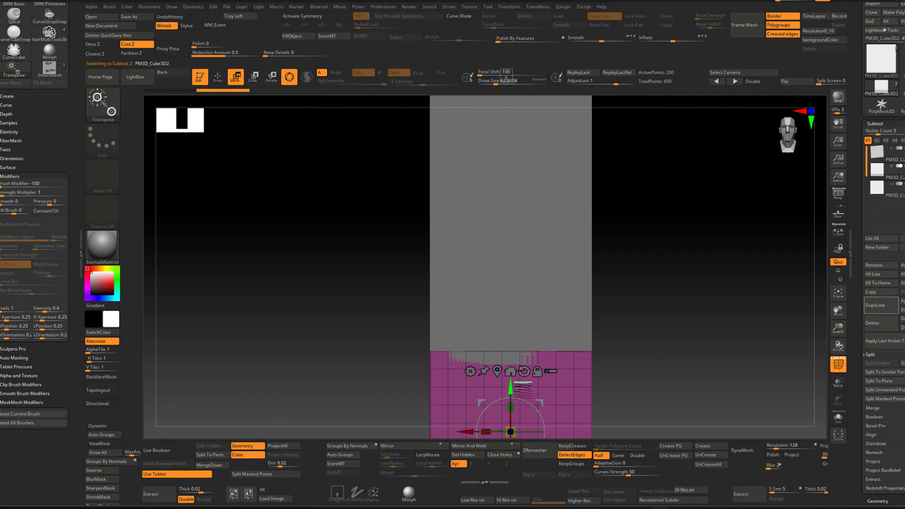
# Fine-tune the lower copy's height so its top edge sits flush with the original slab's bottom edge.
pyautogui.keyDown('alt'); pyautogui.moveTo(487, 309); pyautogui.dragTo(584, 234, button='right'); pyautogui.keyUp('alt')
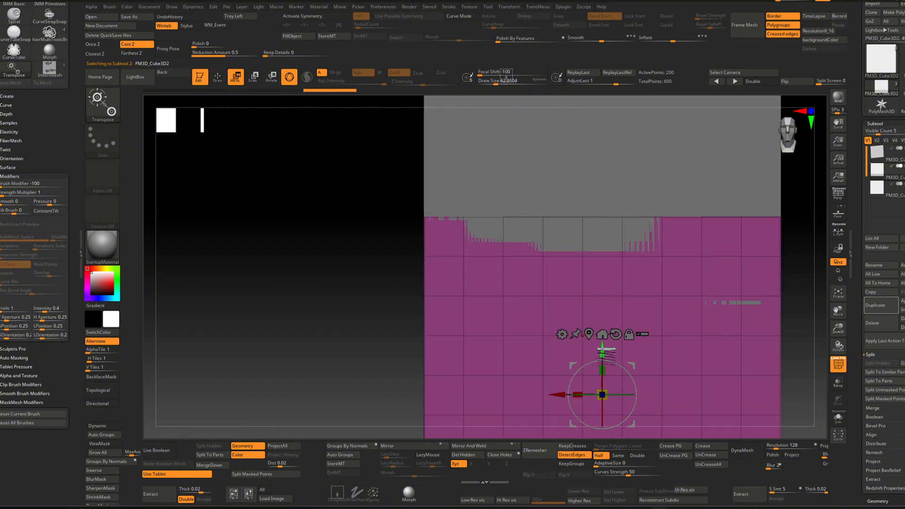
pyautogui.moveTo(606, 354); pyautogui.dragTo(632, 448)
pyautogui.keyDown('alt'); pyautogui.moveTo(565, 318); pyautogui.dragTo(558, 228, button='right'); pyautogui.keyUp('alt')
pyautogui.moveTo(600, 355); pyautogui.dragTo(599, 347)
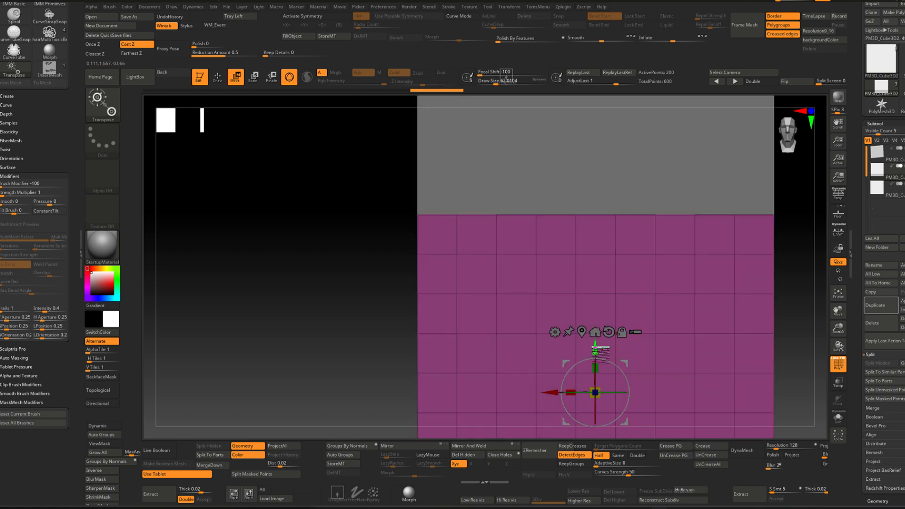
pyautogui.moveTo(598, 352); pyautogui.dragTo(598, 353)
# Examine the three stacked slabs by making the middle and upper ones active, and return to Draw mode.
pyautogui.keyDown('alt'); pyautogui.moveTo(616, 251); pyautogui.dragTo(547, 293, button='right'); pyautogui.keyUp('alt')
pyautogui.keyDown('alt'); pyautogui.click(554, 306); pyautogui.keyUp('alt')
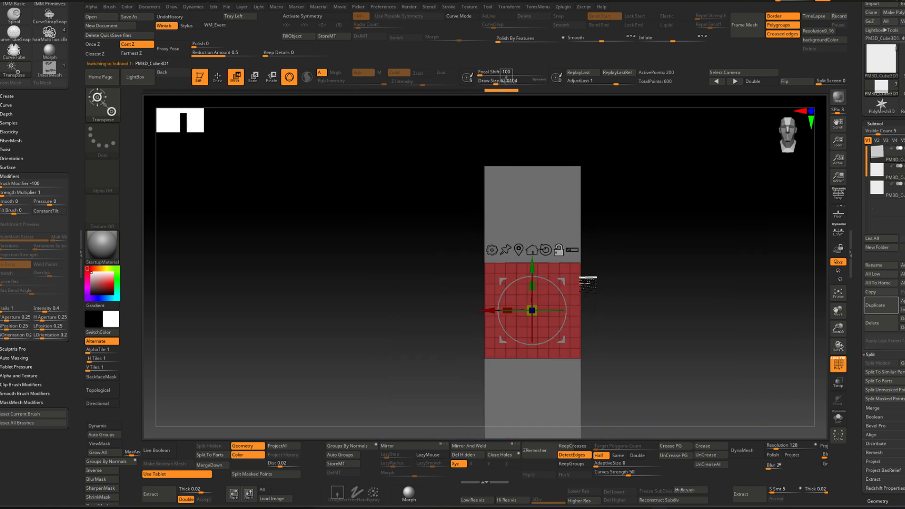
pyautogui.keyDown('alt'); pyautogui.moveTo(572, 205); pyautogui.dragTo(561, 190, button='right'); pyautogui.keyUp('alt')
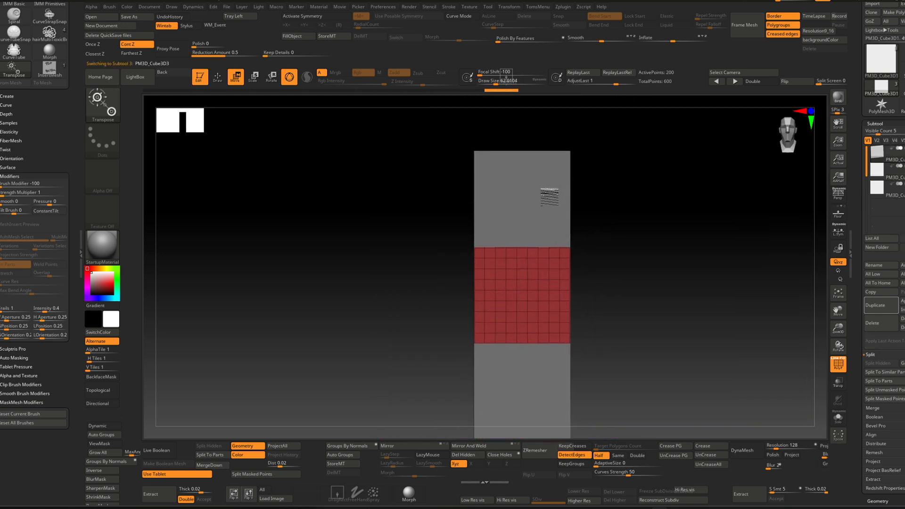
pyautogui.keyDown('alt'); pyautogui.click(546, 197); pyautogui.keyUp('alt')
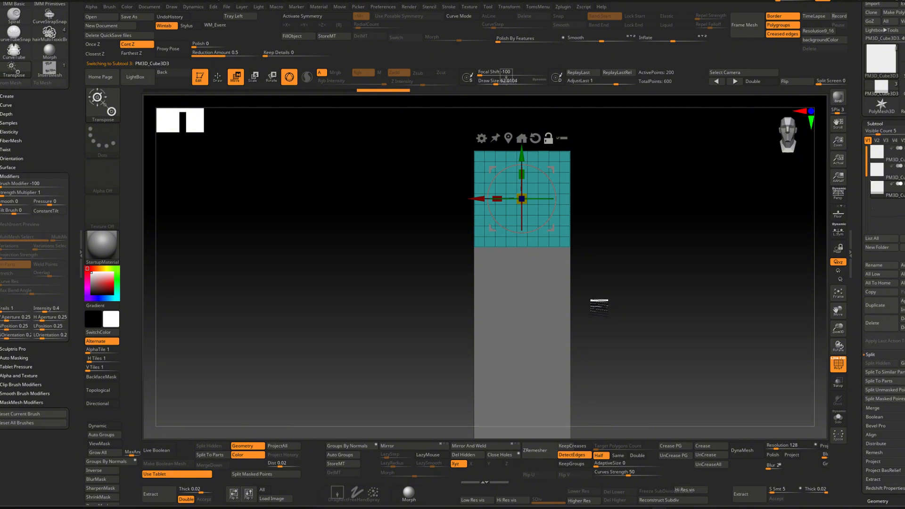
pyautogui.keyDown('alt'); pyautogui.moveTo(598, 303); pyautogui.dragTo(605, 267, button='right'); pyautogui.keyUp('alt')
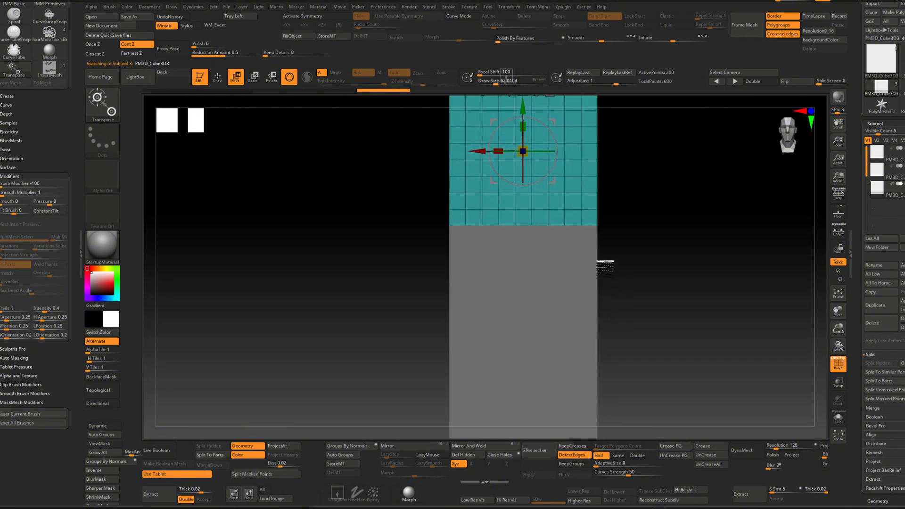
pyautogui.keyDown('alt'); pyautogui.moveTo(622, 146); pyautogui.dragTo(623, 215, button='right'); pyautogui.keyUp('alt')
pyautogui.press('q')
pyautogui.moveTo(602, 171)
pyautogui.keyDown('alt'); pyautogui.mouseDown(button='right')
pyautogui.moveTo(598, 234)
pyautogui.moveTo(590, 229)
pyautogui.mouseUp(button='right'); pyautogui.keyUp('alt')
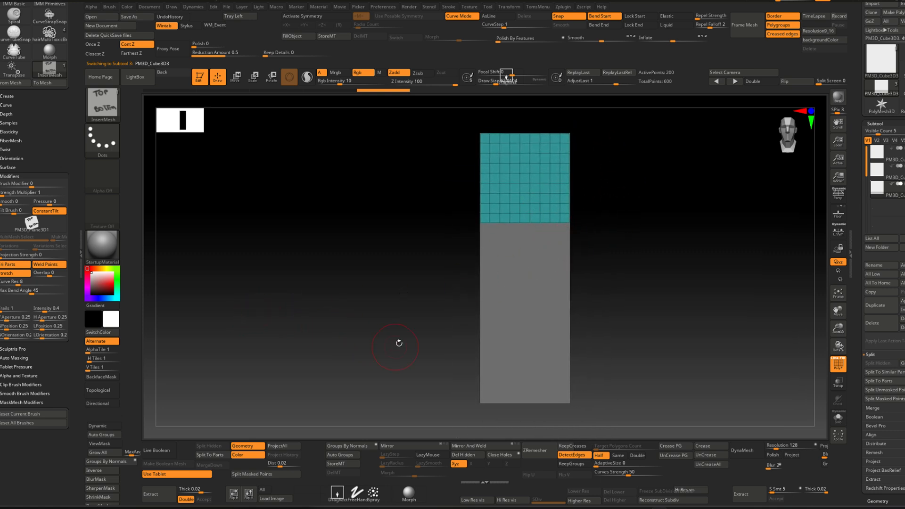
pyautogui.keyDown('alt'); pyautogui.moveTo(564, 274); pyautogui.dragTo(540, 285, button='right'); pyautogui.keyUp('alt')
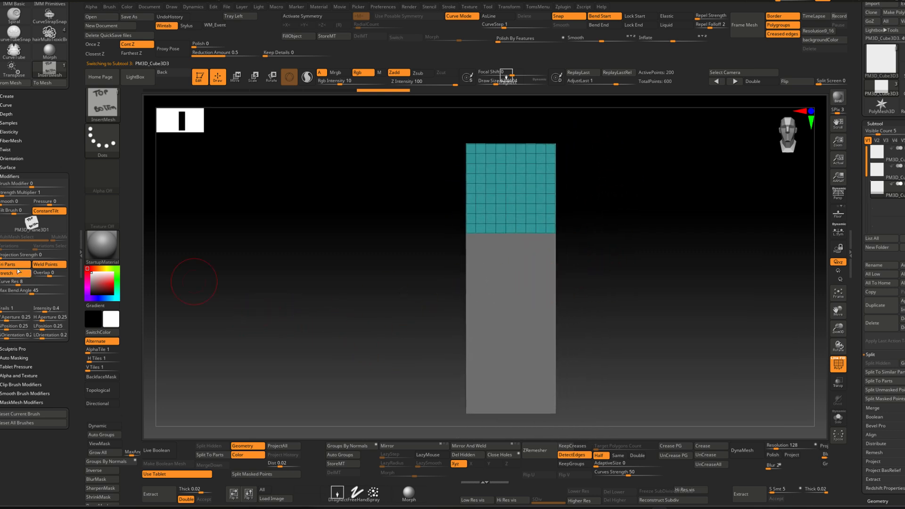
pyautogui.keyDown('alt'); pyautogui.moveTo(561, 159); pyautogui.dragTo(538, 193, button='right'); pyautogui.keyUp('alt')
pyautogui.moveTo(481, 282)
pyautogui.keyDown('alt'); pyautogui.mouseDown(button='right')
pyautogui.moveTo(489, 206)
pyautogui.moveTo(536, 201)
pyautogui.moveTo(519, 203)
pyautogui.moveTo(551, 224)
pyautogui.moveTo(578, 221)
pyautogui.mouseUp(button='right'); pyautogui.keyUp('alt')
# Check the joins between the middle, lower and upper slabs by making them active in turn.
pyautogui.keyDown('alt'); pyautogui.click(515, 219); pyautogui.keyUp('alt')
pyautogui.press('w')
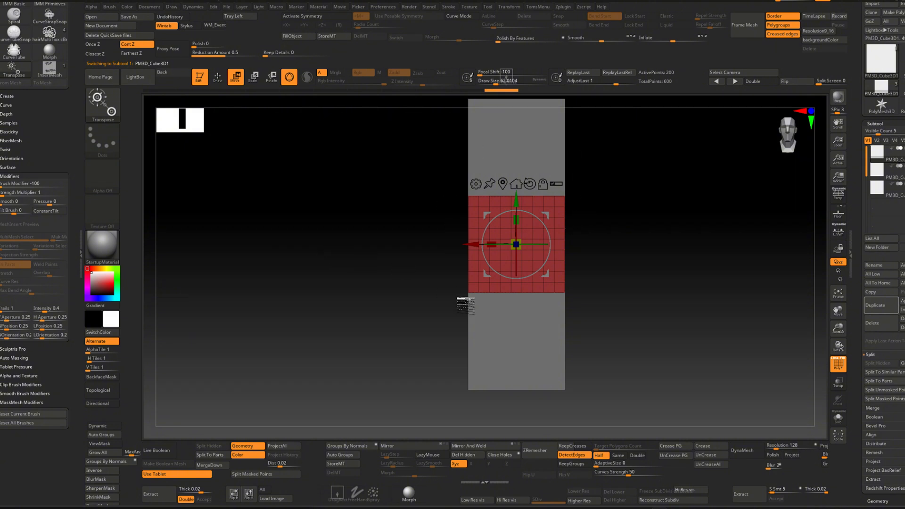
pyautogui.keyDown('alt'); pyautogui.moveTo(504, 351); pyautogui.dragTo(477, 350, button='right'); pyautogui.keyUp('alt')
pyautogui.press('q')
pyautogui.keyDown('alt'); pyautogui.click(492, 351); pyautogui.keyUp('alt')
pyautogui.moveTo(520, 295)
pyautogui.keyDown('alt'); pyautogui.mouseDown(button='right')
pyautogui.moveTo(508, 311)
pyautogui.moveTo(517, 300)
pyautogui.moveTo(507, 305)
pyautogui.moveTo(574, 315)
pyautogui.moveTo(511, 348)
pyautogui.mouseUp(button='right'); pyautogui.keyUp('alt')
pyautogui.keyDown('ctrl'); pyautogui.moveTo(511, 348); pyautogui.dragTo(501, 402, button='right'); pyautogui.keyUp('ctrl')
pyautogui.keyDown('alt'); pyautogui.click(526, 231); pyautogui.keyUp('alt')
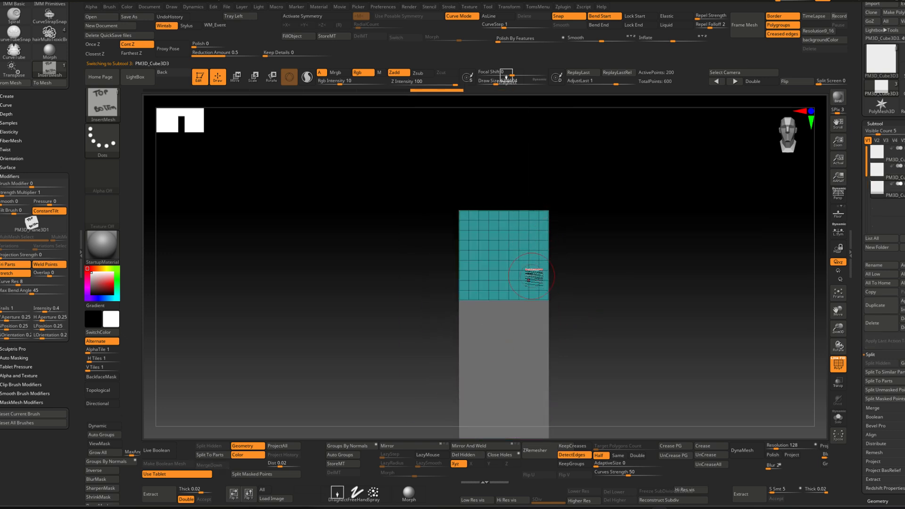
pyautogui.keyDown('alt'); pyautogui.moveTo(524, 271); pyautogui.dragTo(452, 244, button='right'); pyautogui.keyUp('alt')
pyautogui.moveTo(500, 193); pyautogui.dragTo(499, 236, button='right')
pyautogui.keyDown('alt'); pyautogui.click(499, 236); pyautogui.keyUp('alt')
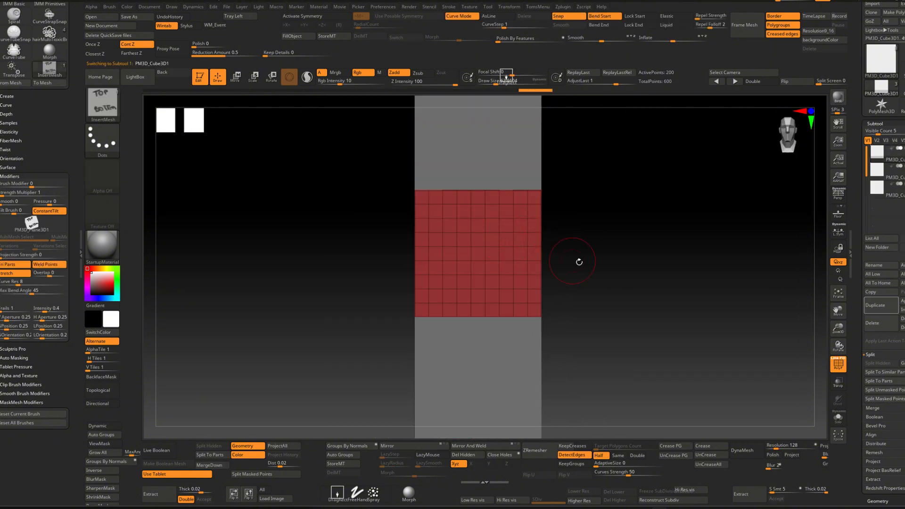
pyautogui.moveTo(707, 345)
pyautogui.keyDown('alt'); pyautogui.mouseDown(button='right')
pyautogui.moveTo(666, 270)
pyautogui.moveTo(552, 244)
pyautogui.moveTo(590, 299)
pyautogui.moveTo(537, 274)
pyautogui.moveTo(560, 239)
pyautogui.moveTo(546, 259)
pyautogui.moveTo(555, 254)
pyautogui.mouseUp(button='right'); pyautogui.keyUp('alt')
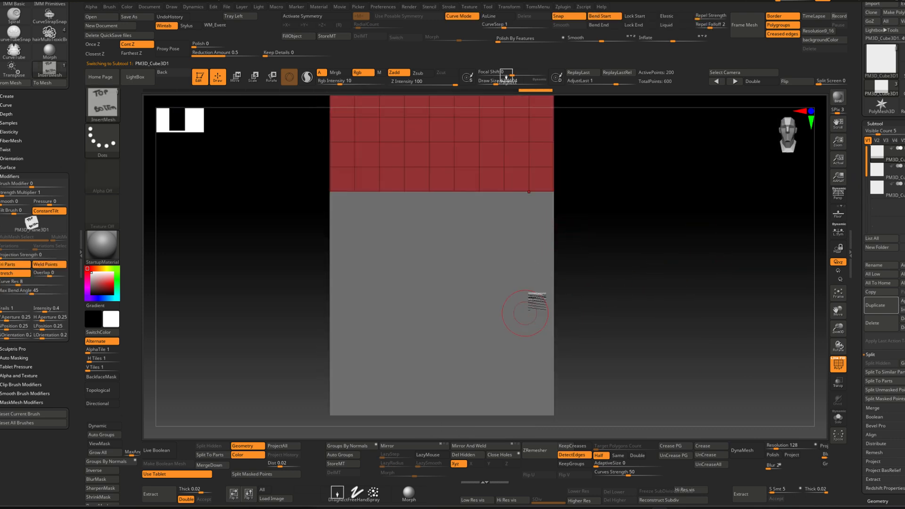
pyautogui.moveTo(531, 304)
pyautogui.keyDown('alt'); pyautogui.mouseDown(button='right')
pyautogui.moveTo(576, 242)
pyautogui.moveTo(562, 348)
pyautogui.mouseUp(button='right'); pyautogui.keyUp('alt')
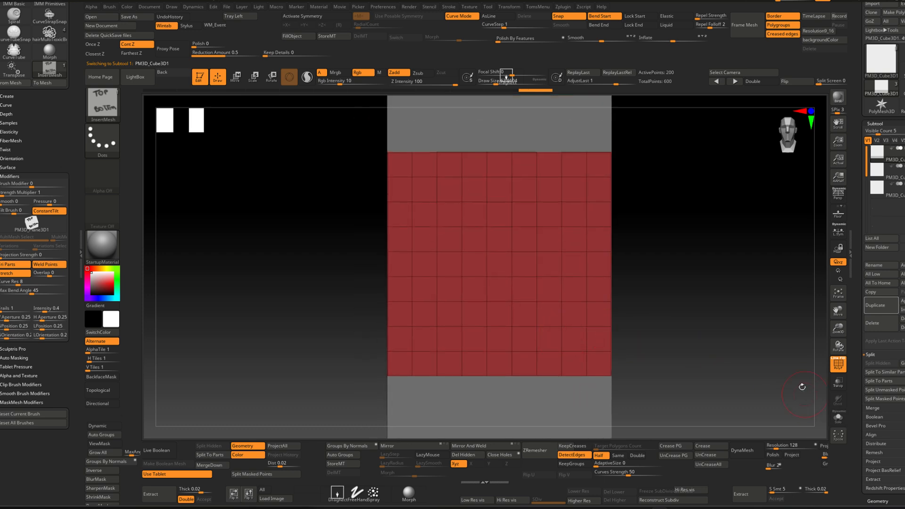
# Solo the middle slab and hide its top row of polygons.
pyautogui.click(842, 419)
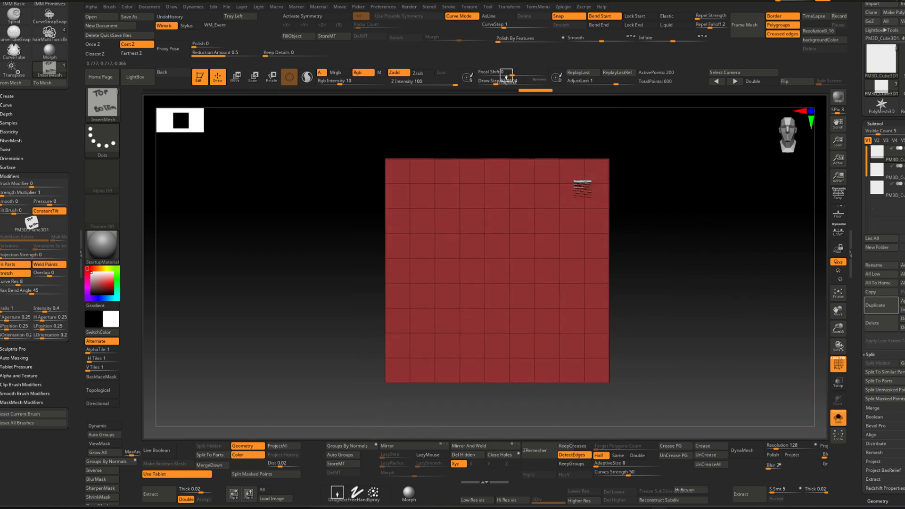
pyautogui.moveTo(582, 184); pyautogui.dragTo(592, 211, button='right')
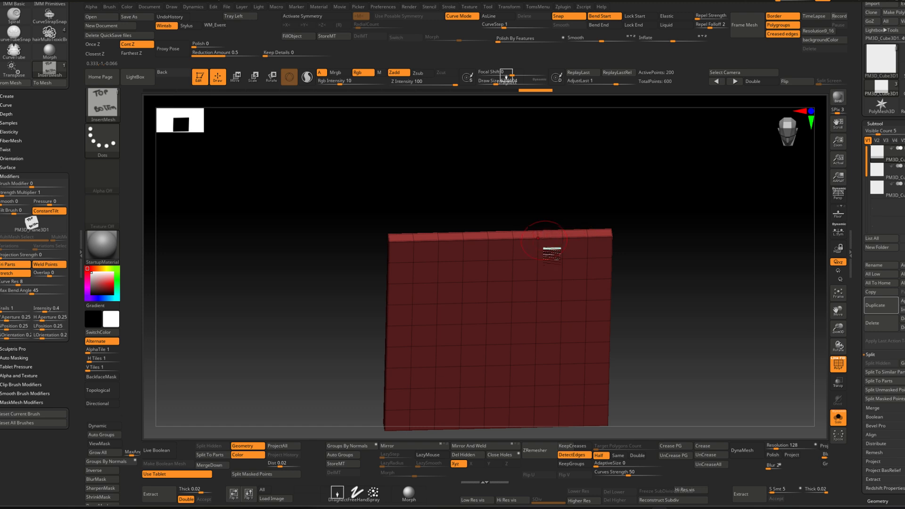
pyautogui.moveTo(552, 255)
pyautogui.mouseDown(button='right')
pyautogui.moveTo(531, 307)
pyautogui.moveTo(533, 283)
pyautogui.moveTo(517, 285)
pyautogui.moveTo(545, 265)
pyautogui.moveTo(551, 285)
pyautogui.mouseUp(button='right')
pyautogui.keyDown('alt'); pyautogui.moveTo(543, 182); pyautogui.dragTo(661, 213, button='right'); pyautogui.keyUp('alt')
pyautogui.keyDown('ctrl'); pyautogui.keyDown('shift'); pyautogui.moveTo(655, 204); pyautogui.dragTo(392, 160); pyautogui.keyUp('shift'); pyautogui.keyUp('ctrl')
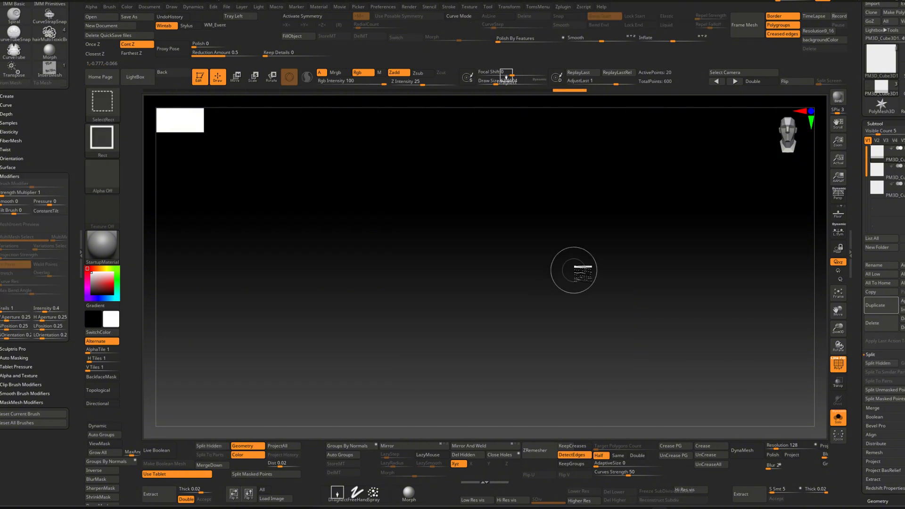
pyautogui.keyDown('ctrl'); pyautogui.keyDown('shift'); pyautogui.click(607, 222); pyautogui.keyUp('shift'); pyautogui.keyUp('ctrl')
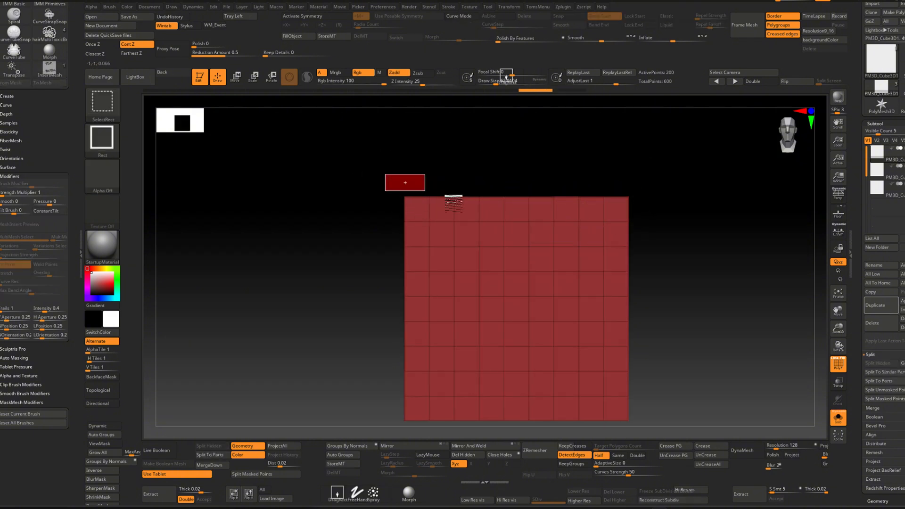
pyautogui.keyDown('ctrl'); pyautogui.keyDown('alt'); pyautogui.keyDown('shift'); pyautogui.moveTo(454, 204); pyautogui.dragTo(695, 217); pyautogui.keyUp('shift'); pyautogui.keyUp('alt'); pyautogui.keyUp('ctrl')
# Hide the bottom row of polygons on the middle slab as well.
pyautogui.keyDown('alt'); pyautogui.moveTo(604, 290); pyautogui.dragTo(577, 231, button='right'); pyautogui.keyUp('alt')
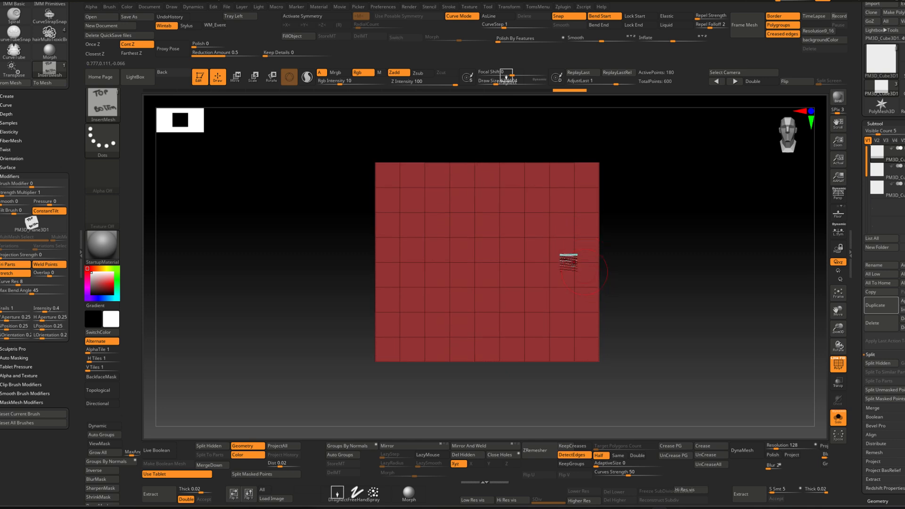
pyautogui.moveTo(568, 262)
pyautogui.keyDown('alt'); pyautogui.mouseDown(button='right')
pyautogui.moveTo(561, 282)
pyautogui.moveTo(571, 234)
pyautogui.mouseUp(button='right'); pyautogui.keyUp('alt')
pyautogui.keyDown('alt'); pyautogui.moveTo(584, 349); pyautogui.dragTo(572, 290, button='right'); pyautogui.keyUp('alt')
pyautogui.keyDown('ctrl'); pyautogui.keyDown('alt'); pyautogui.keyDown('shift'); pyautogui.moveTo(369, 310); pyautogui.dragTo(369, 308); pyautogui.keyUp('shift'); pyautogui.keyUp('alt'); pyautogui.keyUp('ctrl')
pyautogui.moveTo(493, 295)
pyautogui.keyDown('alt'); pyautogui.mouseDown(button='right')
pyautogui.moveTo(497, 333)
pyautogui.moveTo(509, 255)
pyautogui.mouseUp(button='right'); pyautogui.keyUp('alt')
pyautogui.keyDown('alt'); pyautogui.moveTo(518, 328); pyautogui.dragTo(555, 283, button='right'); pyautogui.keyUp('alt')
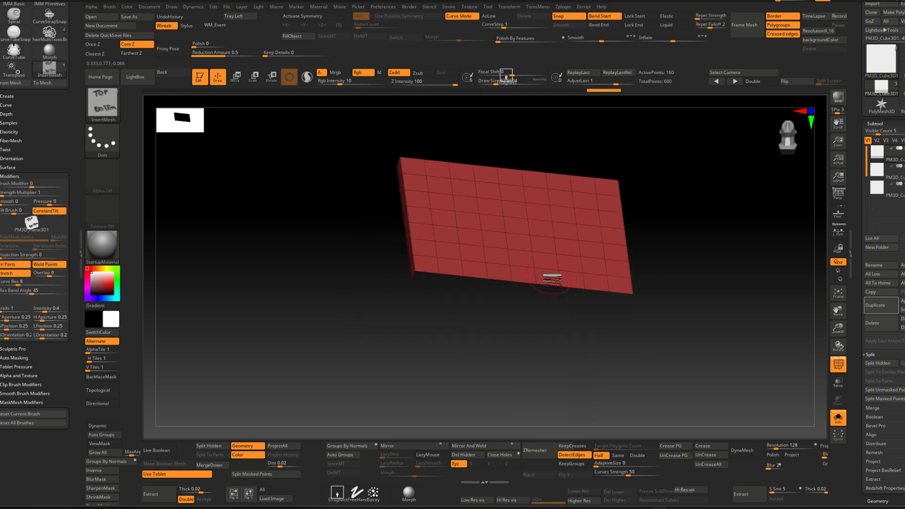
# Invert the visibility and hide the front and back polygons of both rows, leaving only the end caps.
pyautogui.keyDown('ctrl'); pyautogui.keyDown('shift'); pyautogui.moveTo(693, 256); pyautogui.dragTo(660, 231); pyautogui.keyUp('shift'); pyautogui.keyUp('ctrl')
pyautogui.moveTo(609, 201)
pyautogui.keyDown('alt'); pyautogui.mouseDown(button='right')
pyautogui.moveTo(582, 253)
pyautogui.moveTo(590, 271)
pyautogui.mouseUp(button='right'); pyautogui.keyUp('alt')
pyautogui.keyDown('ctrl'); pyautogui.keyDown('alt'); pyautogui.keyDown('shift'); pyautogui.moveTo(641, 338); pyautogui.dragTo(324, 266); pyautogui.keyUp('shift'); pyautogui.keyUp('alt'); pyautogui.keyUp('ctrl')
pyautogui.hotkey('ctrl', 'z')
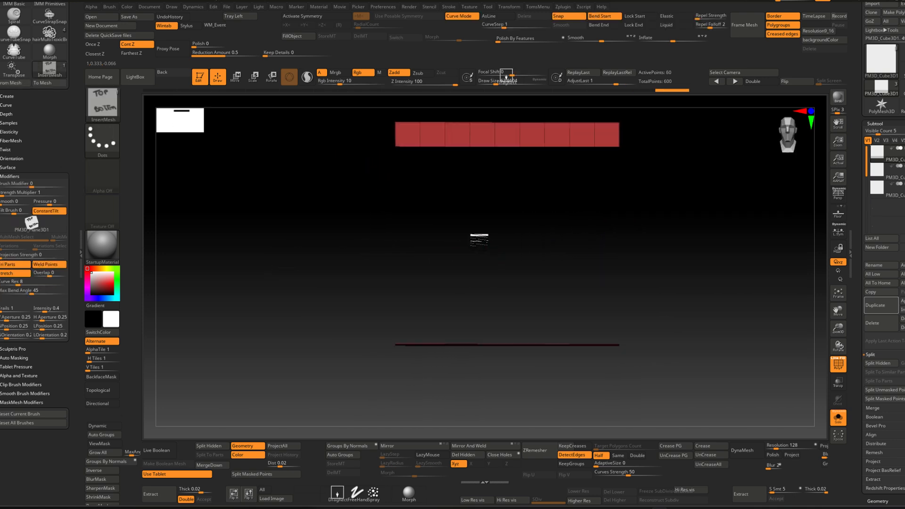
pyautogui.moveTo(468, 238)
pyautogui.mouseDown(button='right')
pyautogui.moveTo(477, 226)
pyautogui.moveTo(466, 232)
pyautogui.mouseUp(button='right')
pyautogui.moveTo(465, 232)
pyautogui.keyDown('alt'); pyautogui.mouseDown(button='right')
pyautogui.moveTo(452, 279)
pyautogui.moveTo(433, 295)
pyautogui.mouseUp(button='right'); pyautogui.keyUp('alt')
pyautogui.keyDown('ctrl'); pyautogui.keyDown('alt'); pyautogui.keyDown('shift'); pyautogui.moveTo(626, 215); pyautogui.dragTo(326, 191); pyautogui.keyUp('shift'); pyautogui.keyUp('alt'); pyautogui.keyUp('ctrl')
pyautogui.hotkey('ctrl', 'z')
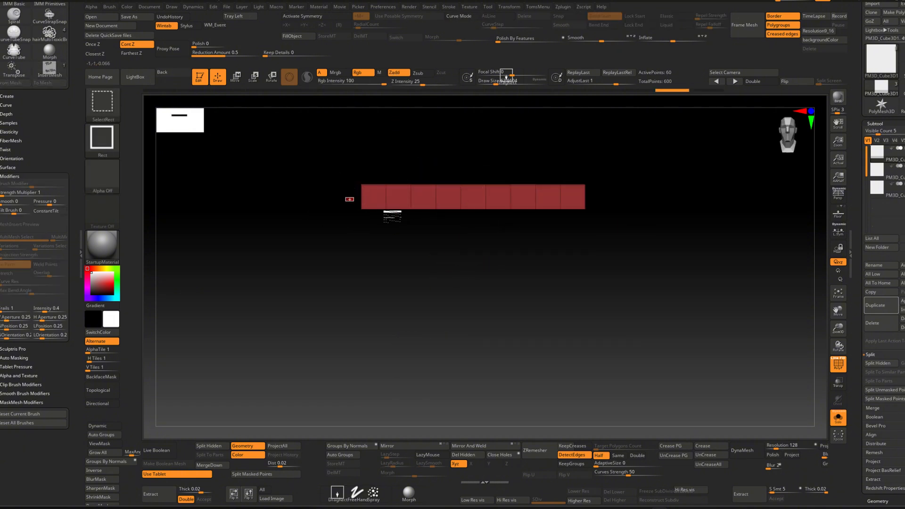
pyautogui.keyDown('ctrl'); pyautogui.keyDown('alt'); pyautogui.keyDown('shift'); pyautogui.moveTo(393, 216); pyautogui.dragTo(641, 259); pyautogui.keyUp('shift'); pyautogui.keyUp('alt'); pyautogui.keyUp('ctrl')
pyautogui.hotkey('ctrl', 'z')
# Invert the visibility again and delete the middle slab's hidden top and bottom caps with Del Hidden.
pyautogui.keyDown('ctrl'); pyautogui.keyDown('shift'); pyautogui.moveTo(598, 236); pyautogui.dragTo(712, 257); pyautogui.keyUp('shift'); pyautogui.keyUp('ctrl')
pyautogui.hotkey('ctrl', 'z')
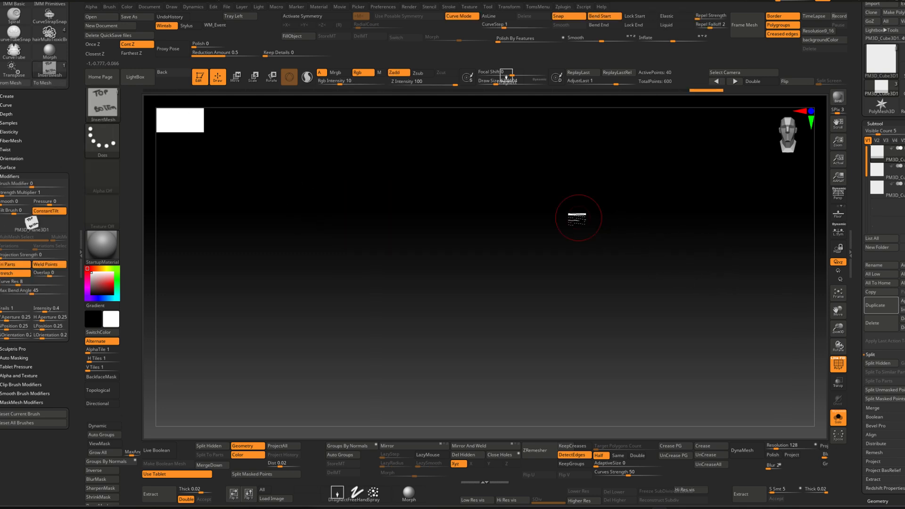
pyautogui.moveTo(570, 233); pyautogui.dragTo(563, 174)
pyautogui.moveTo(591, 241)
pyautogui.mouseDown()
pyautogui.moveTo(566, 238)
pyautogui.moveTo(616, 243)
pyautogui.moveTo(611, 309)
pyautogui.moveTo(525, 288)
pyautogui.moveTo(538, 318)
pyautogui.mouseUp()
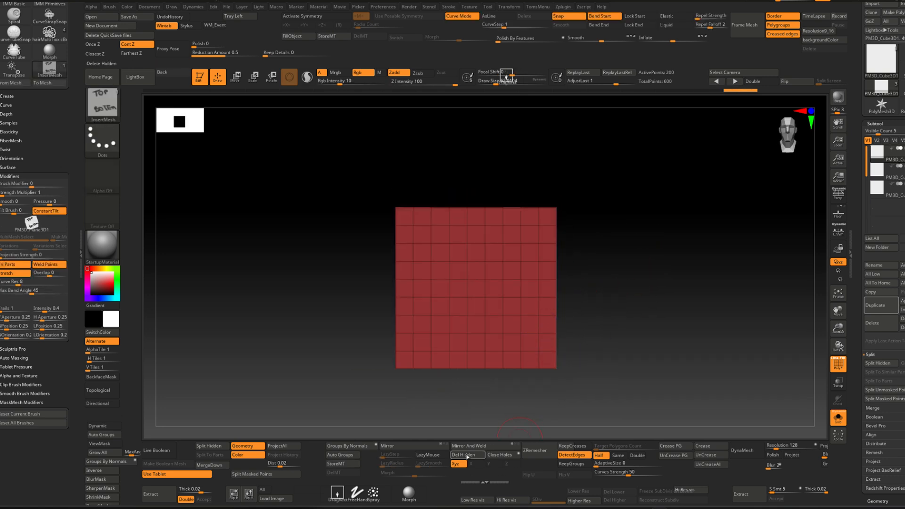
pyautogui.moveTo(559, 229); pyautogui.dragTo(582, 217)
# Make the top slab the active subtool and show it in Solo mode.
pyautogui.click(841, 418)
pyautogui.moveTo(583, 274); pyautogui.dragTo(565, 252)
pyautogui.keyDown('alt'); pyautogui.click(565, 252); pyautogui.keyUp('alt')
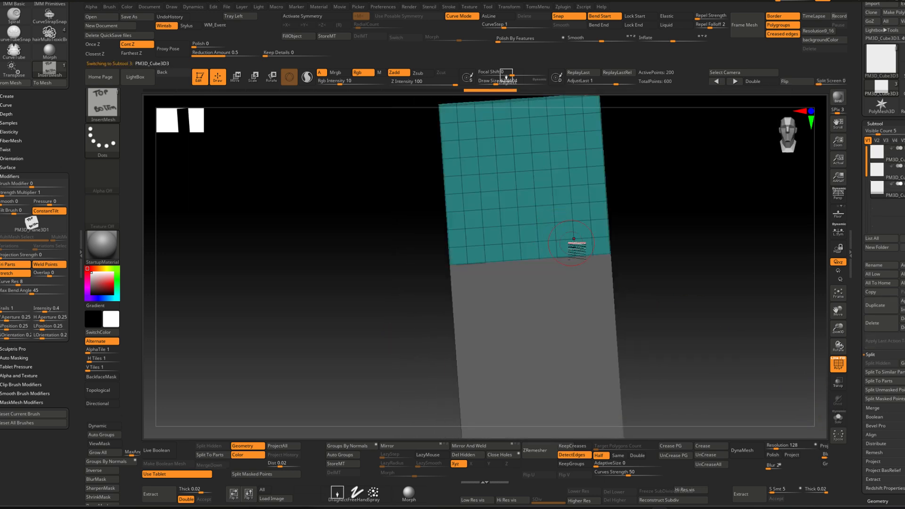
pyautogui.press('w')
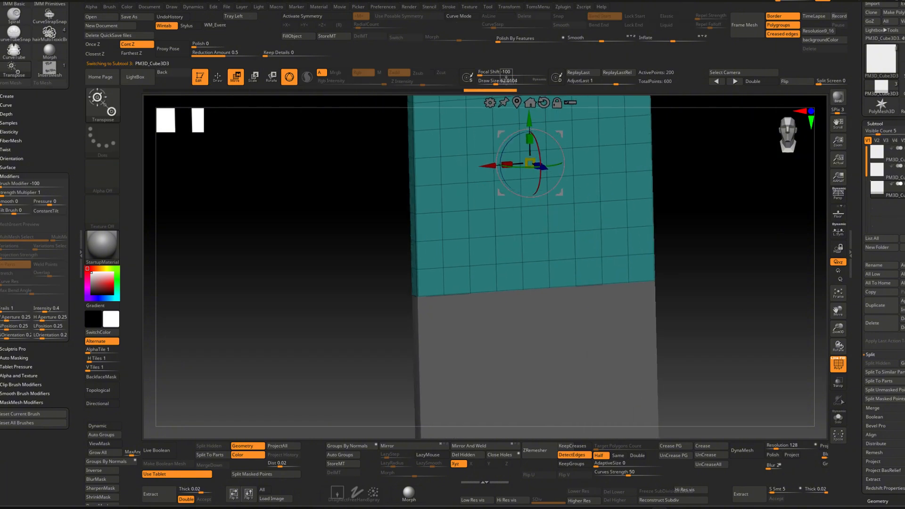
pyautogui.moveTo(708, 357)
pyautogui.mouseDown()
pyautogui.moveTo(687, 318)
pyautogui.moveTo(707, 357)
pyautogui.mouseUp()
pyautogui.click(838, 417)
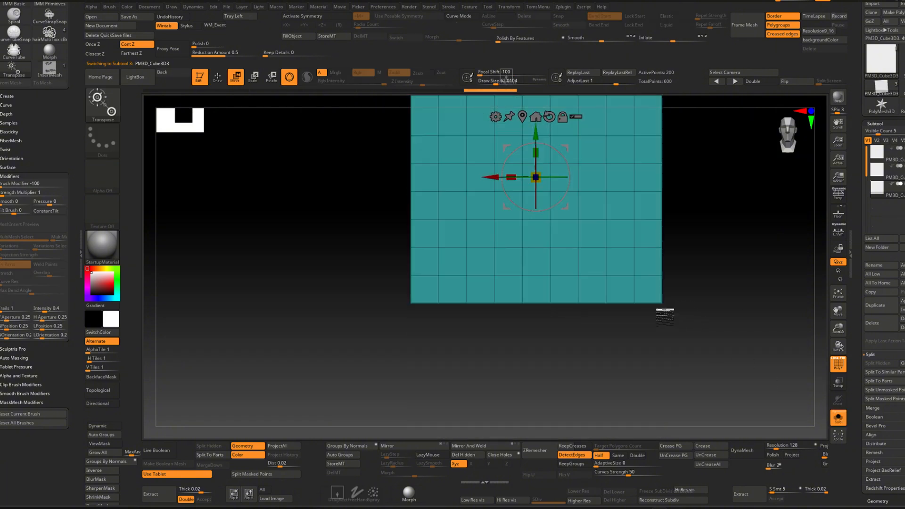
# Hide the rest of the top slab so that only its bottom end cap stays visible.
pyautogui.moveTo(667, 309); pyautogui.dragTo(675, 275)
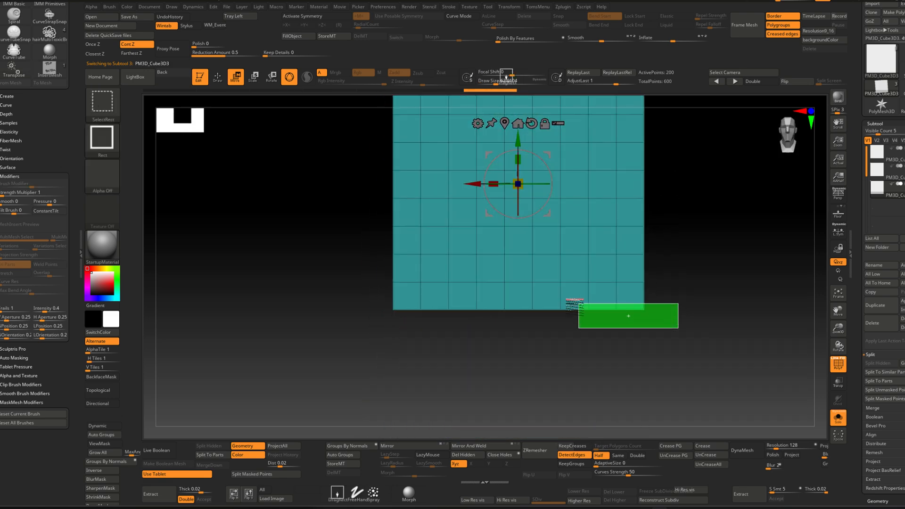
pyautogui.keyDown('ctrl'); pyautogui.keyDown('alt'); pyautogui.keyDown('shift'); pyautogui.moveTo(578, 304); pyautogui.dragTo(384, 299); pyautogui.keyUp('shift'); pyautogui.keyUp('alt'); pyautogui.keyUp('ctrl')
pyautogui.keyDown('shift'); pyautogui.moveTo(689, 298); pyautogui.dragTo(367, 257); pyautogui.keyUp('shift')
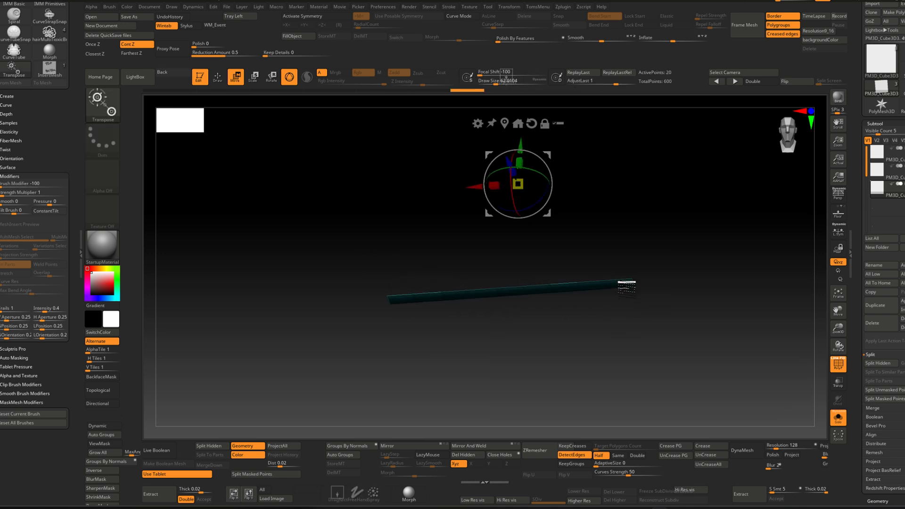
# Invert the top slab's visibility and delete the hidden bottom cap with Del Hidden.
pyautogui.moveTo(627, 289); pyautogui.dragTo(515, 357)
pyautogui.keyDown('ctrl'); pyautogui.keyDown('shift'); pyautogui.click(620, 376); pyautogui.keyUp('shift'); pyautogui.keyUp('ctrl')
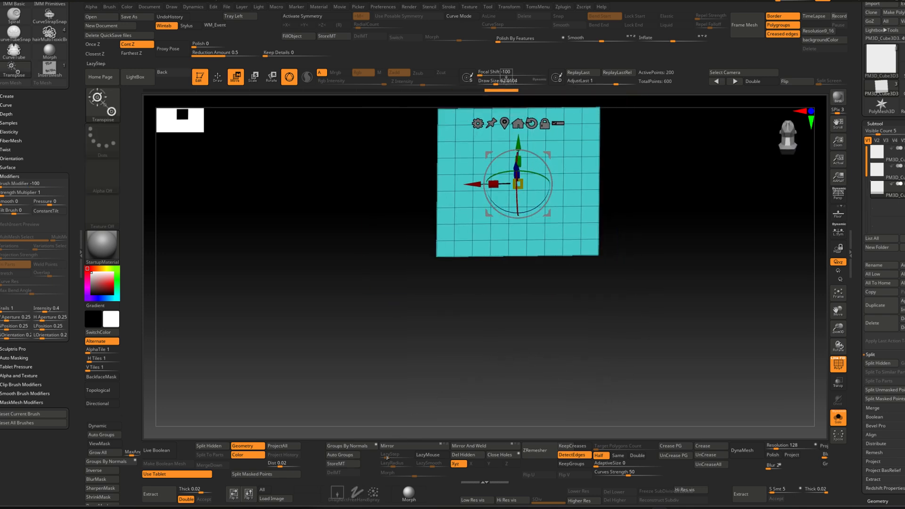
pyautogui.moveTo(684, 341); pyautogui.dragTo(712, 315)
pyautogui.press('q')
pyautogui.moveTo(638, 257); pyautogui.dragTo(674, 287)
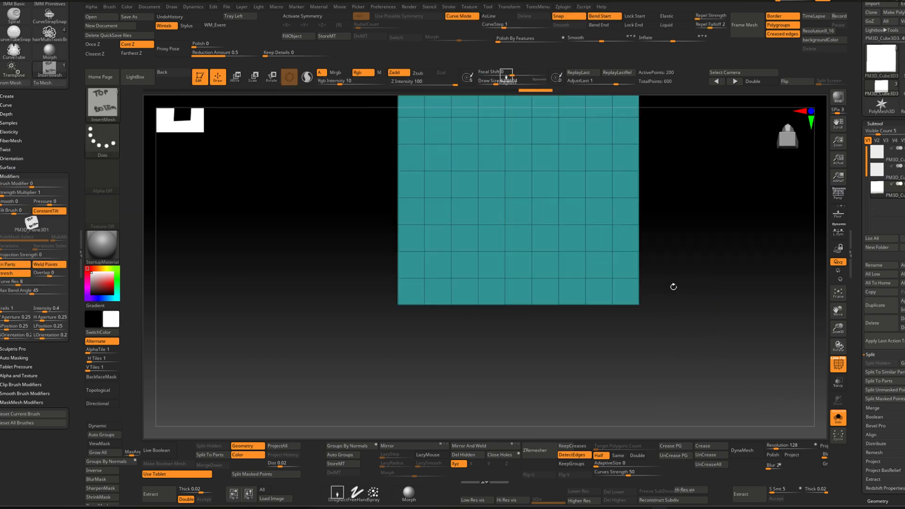
# Leave Solo mode, make the bottom slab the active subtool and solo it.
pyautogui.click(838, 419)
pyautogui.moveTo(679, 326); pyautogui.dragTo(631, 261)
pyautogui.keyDown('alt'); pyautogui.moveTo(614, 301); pyautogui.dragTo(569, 332); pyautogui.keyUp('alt')
pyautogui.keyDown('alt'); pyautogui.click(570, 336); pyautogui.keyUp('alt')
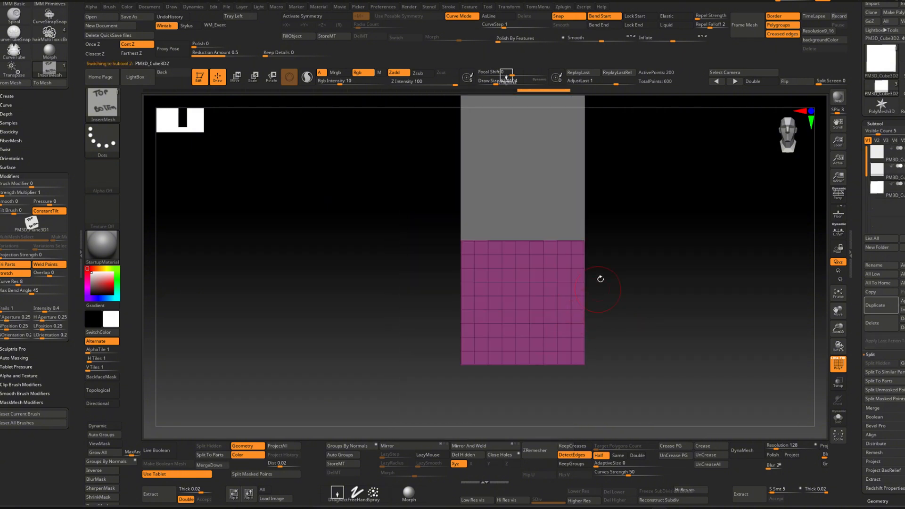
pyautogui.click(837, 419)
# Isolate the bottom slab's top end cap by hiding all of its other polygons.
pyautogui.moveTo(613, 289)
pyautogui.keyDown('alt'); pyautogui.mouseDown(button='right')
pyautogui.moveTo(602, 297)
pyautogui.moveTo(598, 287)
pyautogui.moveTo(594, 306)
pyautogui.moveTo(625, 281)
pyautogui.mouseUp(button='right'); pyautogui.keyUp('alt')
pyautogui.keyDown('ctrl'); pyautogui.keyDown('alt'); pyautogui.keyDown('shift'); pyautogui.moveTo(615, 257); pyautogui.dragTo(303, 208); pyautogui.keyUp('shift'); pyautogui.keyUp('alt'); pyautogui.keyUp('ctrl')
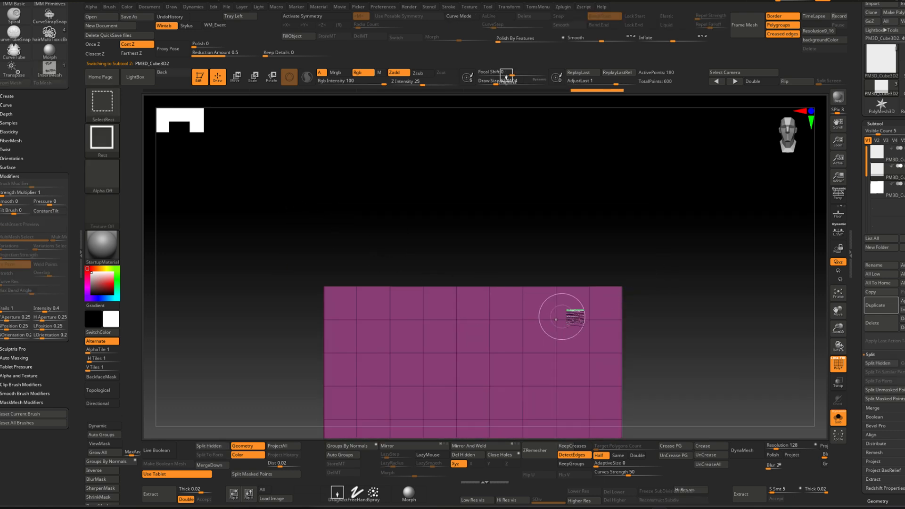
pyautogui.keyDown('ctrl'); pyautogui.keyDown('shift'); pyautogui.click(644, 290); pyautogui.keyUp('shift'); pyautogui.keyUp('ctrl')
pyautogui.keyDown('ctrl'); pyautogui.keyDown('alt'); pyautogui.keyDown('shift'); pyautogui.moveTo(591, 288); pyautogui.dragTo(309, 263); pyautogui.keyUp('shift'); pyautogui.keyUp('alt'); pyautogui.keyUp('ctrl')
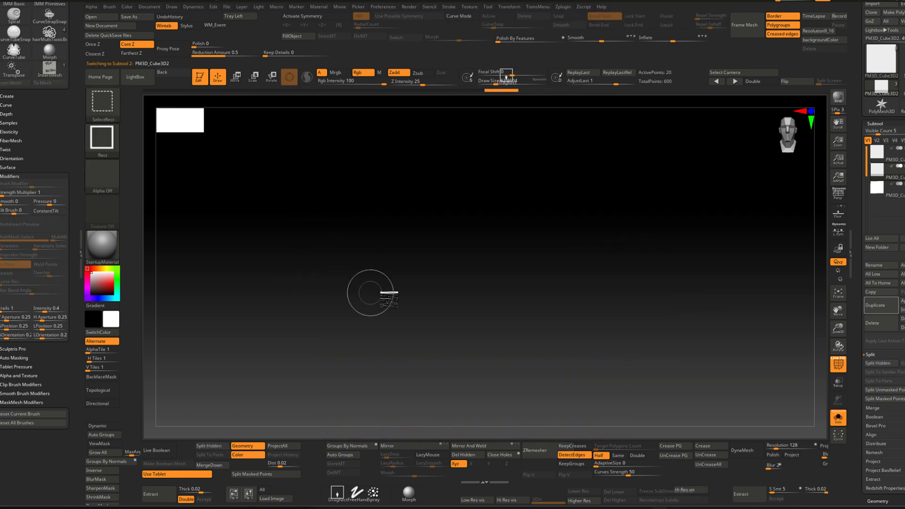
# Invert the bottom slab's visibility and delete its hidden top cap with Del Hidden.
pyautogui.moveTo(486, 291); pyautogui.dragTo(480, 310, button='right')
pyautogui.keyDown('ctrl'); pyautogui.keyDown('shift'); pyautogui.click(643, 388); pyautogui.keyUp('shift'); pyautogui.keyUp('ctrl')
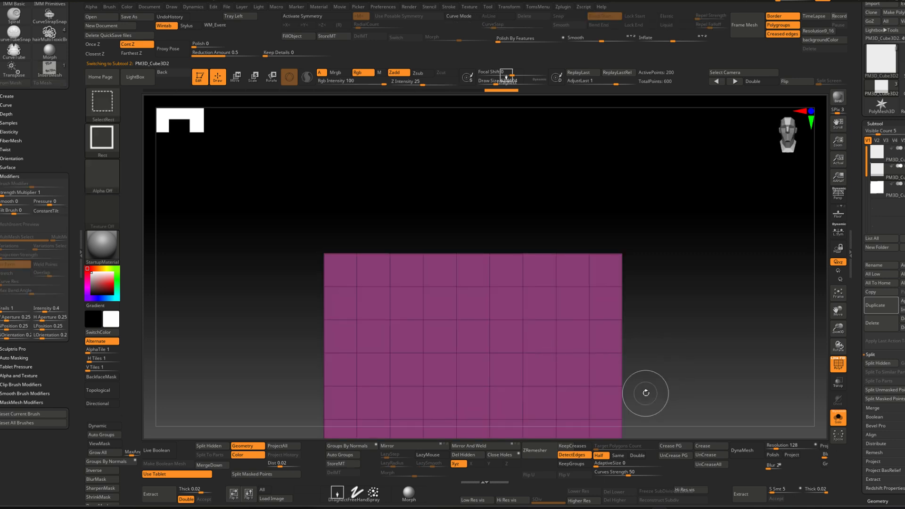
pyautogui.moveTo(642, 388); pyautogui.dragTo(607, 370, button='right')
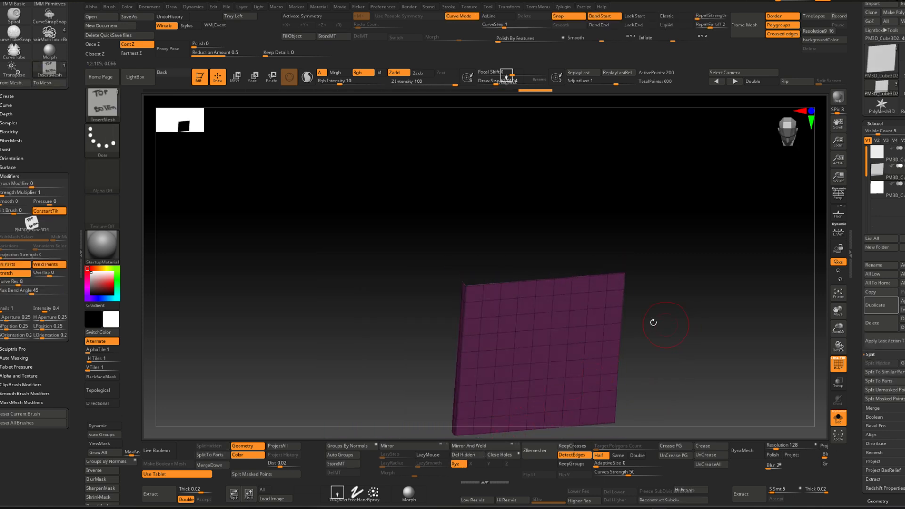
pyautogui.keyDown('shift'); pyautogui.moveTo(654, 323); pyautogui.dragTo(501, 296, button='right'); pyautogui.keyUp('shift')
# Show all slabs, try moving the bottom slab slightly down from the middle one, and undo the move.
pyautogui.click(838, 418)
pyautogui.press('w')
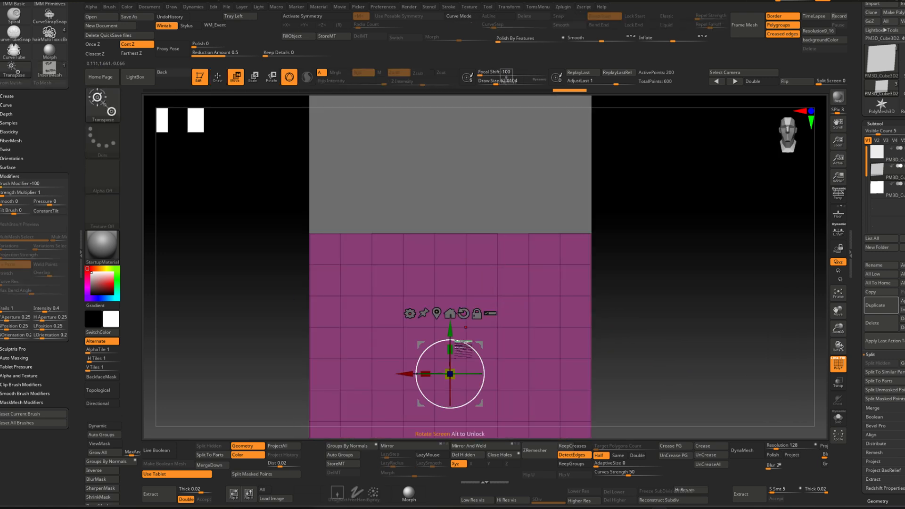
pyautogui.moveTo(455, 332); pyautogui.dragTo(455, 354)
pyautogui.moveTo(454, 277)
pyautogui.mouseDown(button='right')
pyautogui.moveTo(472, 282)
pyautogui.moveTo(479, 313)
pyautogui.moveTo(464, 317)
pyautogui.moveTo(453, 259)
pyautogui.moveTo(465, 214)
pyautogui.moveTo(471, 276)
pyautogui.mouseUp(button='right')
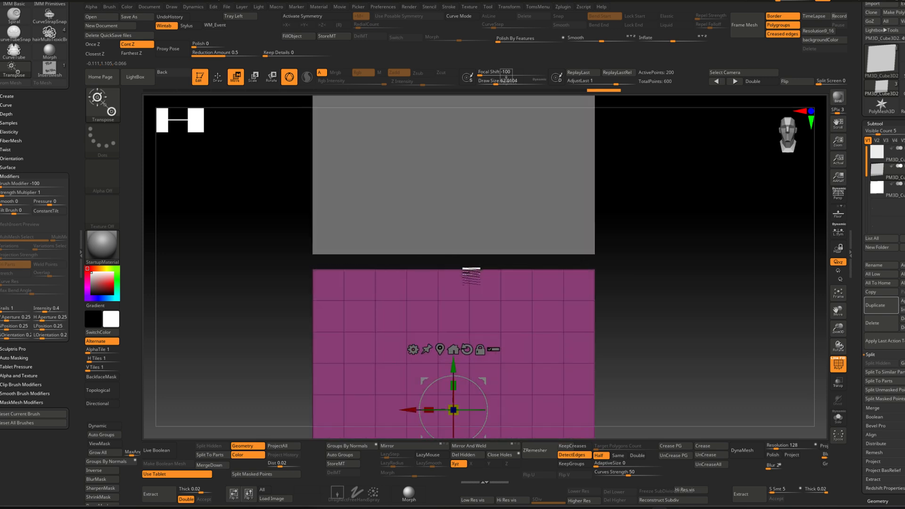
pyautogui.keyDown('shift'); pyautogui.moveTo(503, 325); pyautogui.dragTo(484, 276, button='right'); pyautogui.keyUp('shift')
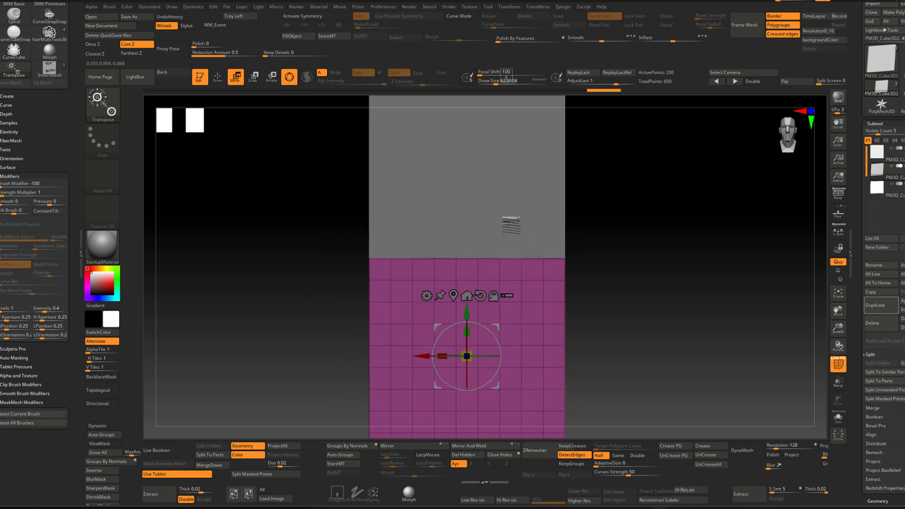
pyautogui.keyDown('alt'); pyautogui.moveTo(512, 226); pyautogui.dragTo(500, 338, button='right'); pyautogui.keyUp('alt')
pyautogui.keyDown('alt'); pyautogui.click(473, 287); pyautogui.keyUp('alt')
pyautogui.hotkey('ctrl', 'z')
# Make the middle slab the active subtool and return to Draw mode with the polyframe shown.
pyautogui.keyDown('ctrl'); pyautogui.moveTo(552, 250); pyautogui.dragTo(536, 273, button='right'); pyautogui.keyUp('ctrl')
pyautogui.hotkey('shift', 'f')
pyautogui.keyDown('alt'); pyautogui.click(504, 253); pyautogui.keyUp('alt')
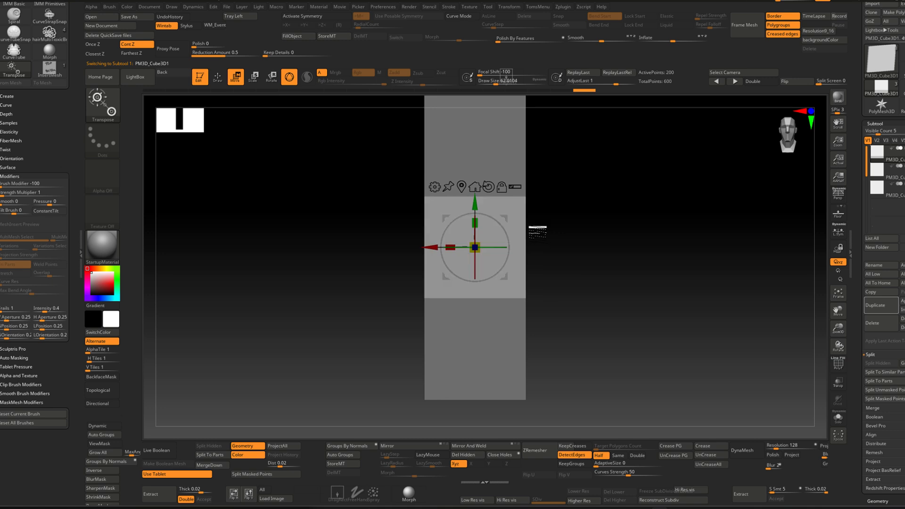
pyautogui.moveTo(538, 233)
pyautogui.keyDown('ctrl'); pyautogui.mouseDown(button='right')
pyautogui.moveTo(563, 247)
pyautogui.moveTo(515, 232)
pyautogui.moveTo(538, 243)
pyautogui.moveTo(501, 237)
pyautogui.moveTo(550, 235)
pyautogui.mouseUp(button='right'); pyautogui.keyUp('ctrl')
pyautogui.hotkey('shift', 'f')
pyautogui.press('q')
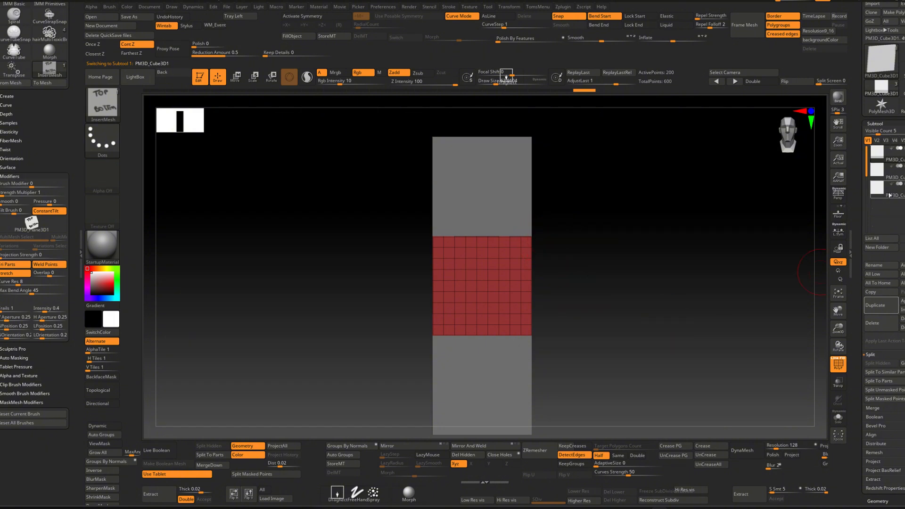
# Merge the three slabs into one subtool by applying MergeDown twice.
pyautogui.moveTo(618, 266)
pyautogui.keyDown('alt'); pyautogui.mouseDown(button='right')
pyautogui.moveTo(651, 261)
pyautogui.moveTo(635, 256)
pyautogui.moveTo(663, 261)
pyautogui.moveTo(627, 251)
pyautogui.mouseUp(button='right'); pyautogui.keyUp('alt')
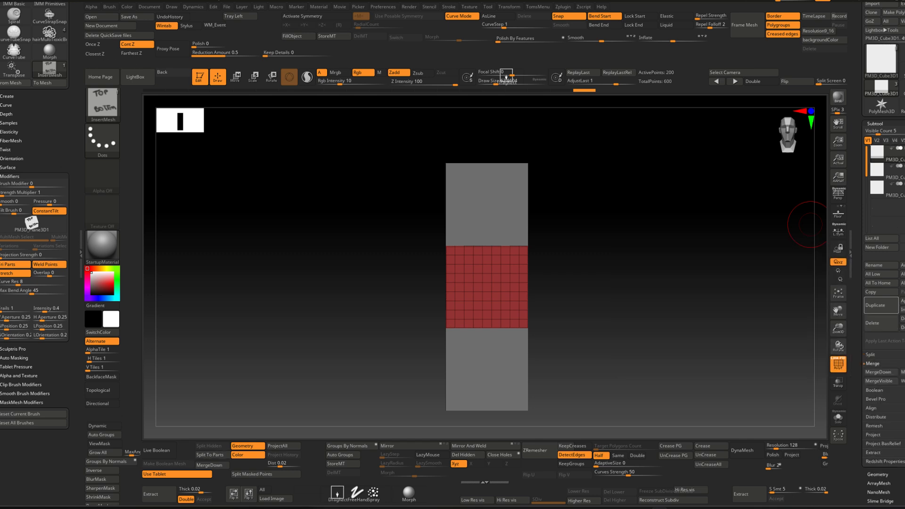
pyautogui.click(878, 372)
pyautogui.click(812, 388)
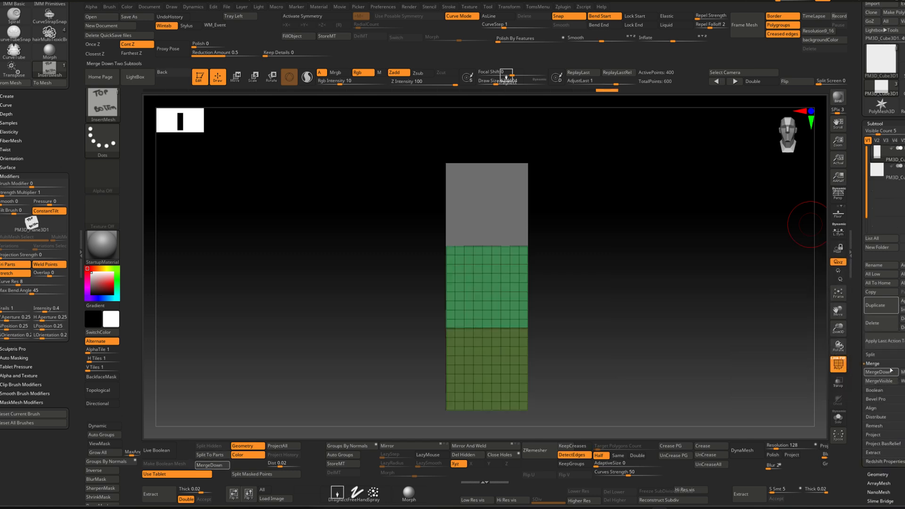
pyautogui.click(878, 373)
pyautogui.click(814, 387)
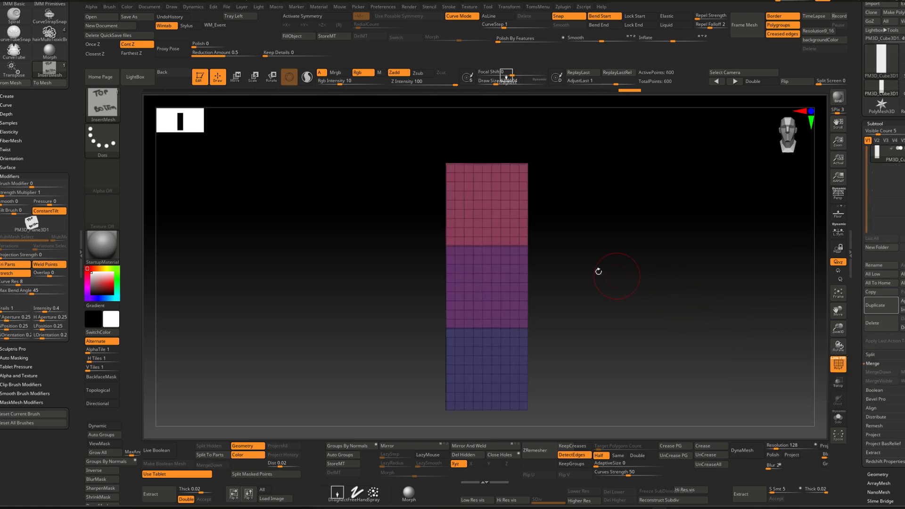
# Create a new InsertMesh brush from the merged three-part mesh instead of appending it to the current brush.
pyautogui.keyDown('alt'); pyautogui.moveTo(581, 281); pyautogui.dragTo(535, 263); pyautogui.keyUp('alt')
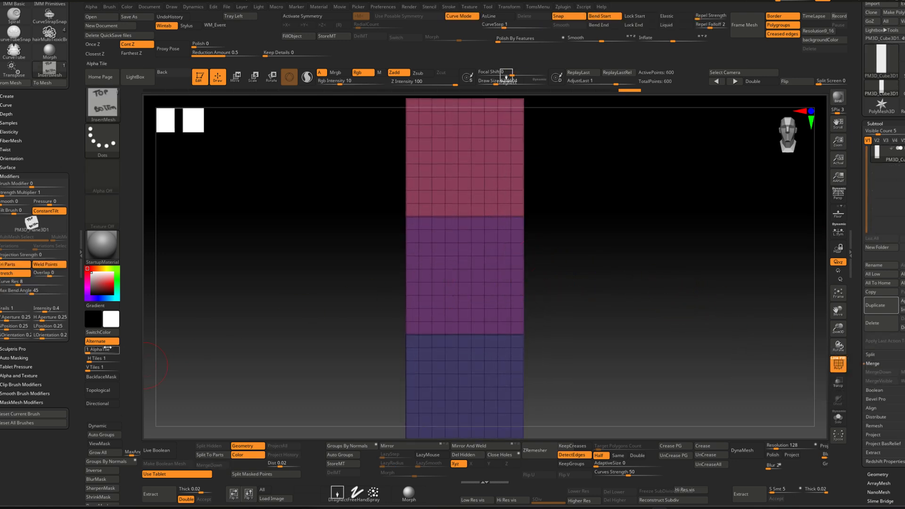
pyautogui.moveTo(566, 188); pyautogui.dragTo(541, 168)
pyautogui.click(103, 103)
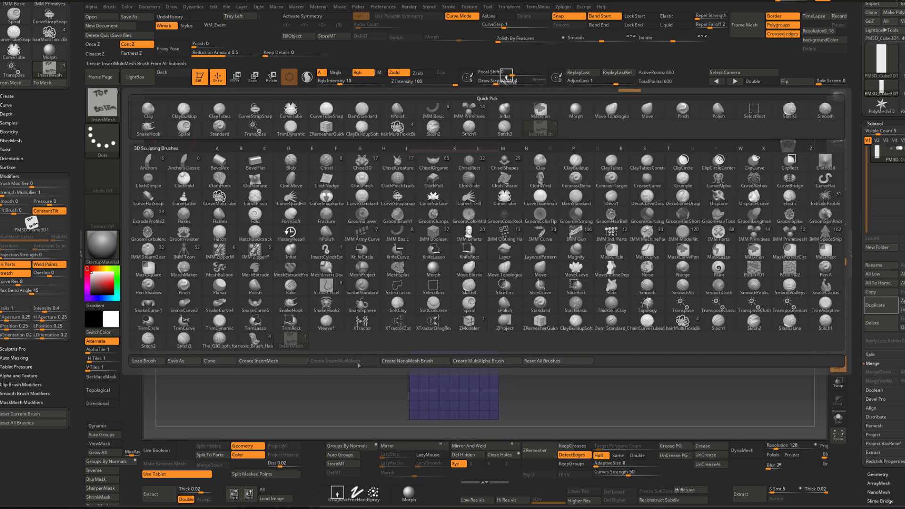
pyautogui.click(293, 365)
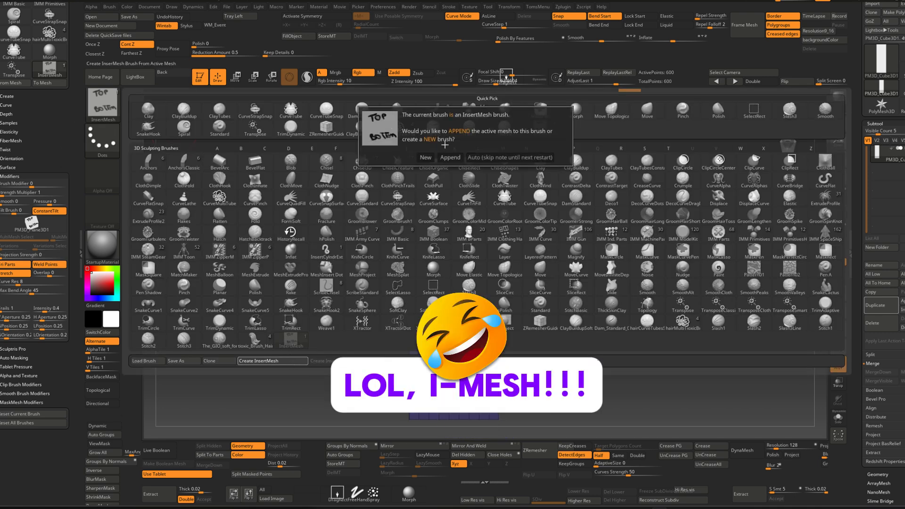
pyautogui.click(428, 158)
# Switch to the Recovered_Tool cylinder and enable Curve Mode, Tri Parts, Weld Points and Stretch for the new brush.
pyautogui.keyDown('alt'); pyautogui.moveTo(699, 263); pyautogui.dragTo(737, 252); pyautogui.keyUp('alt')
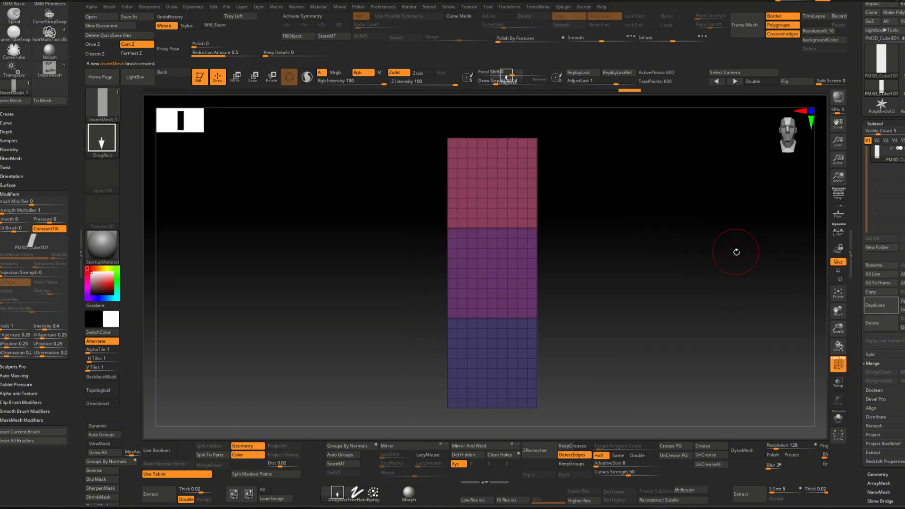
pyautogui.hotkey('shift', 'f')
pyautogui.hotkey('shift', 'f')
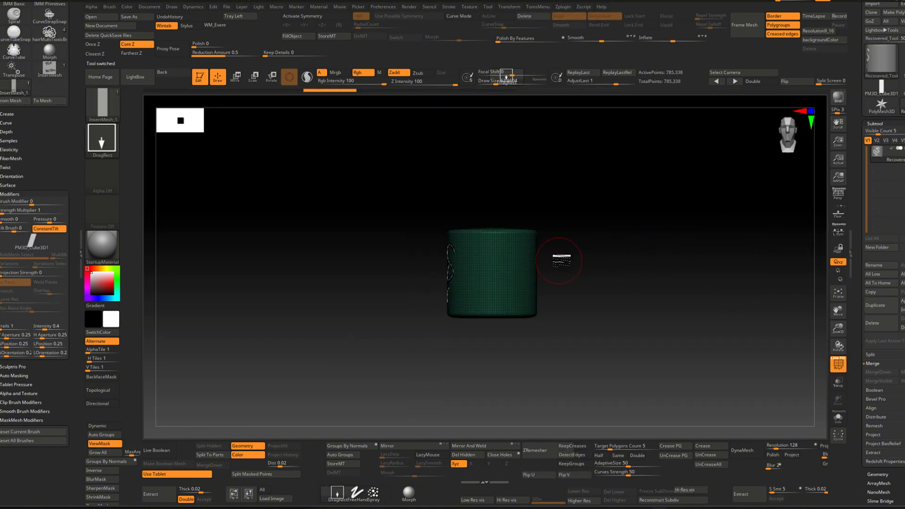
pyautogui.moveTo(559, 260)
pyautogui.keyDown('ctrl'); pyautogui.mouseDown(button='right')
pyautogui.moveTo(585, 301)
pyautogui.moveTo(564, 268)
pyautogui.moveTo(522, 248)
pyautogui.moveTo(537, 222)
pyautogui.moveTo(567, 235)
pyautogui.moveTo(515, 192)
pyautogui.mouseUp(button='right'); pyautogui.keyUp('ctrl')
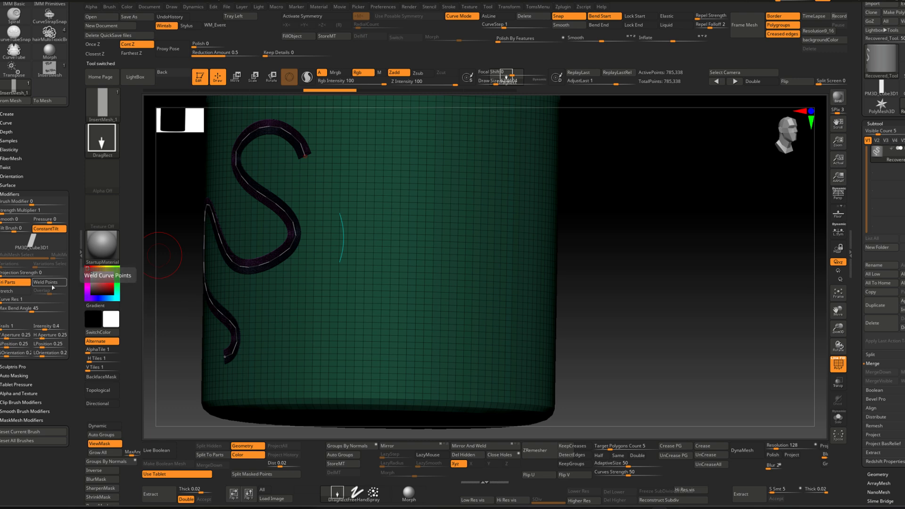
pyautogui.moveTo(453, 260)
pyautogui.mouseDown(button='right')
pyautogui.moveTo(453, 242)
pyautogui.moveTo(479, 235)
pyautogui.mouseUp(button='right')
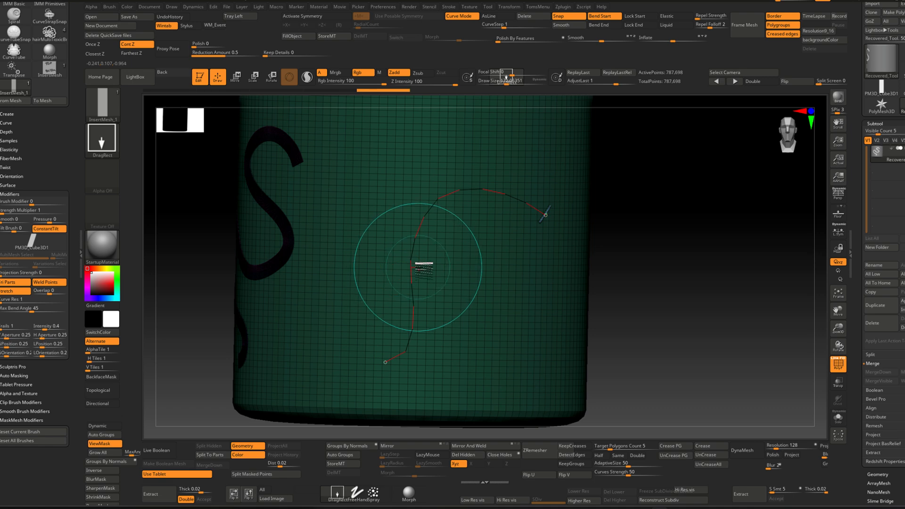
# Undo the test curve and draw an S-shaped strip on the cylinder's front using the Dots stroke.
pyautogui.hotkey('ctrl', 'z')
pyautogui.click(110, 142)
pyautogui.click(162, 147)
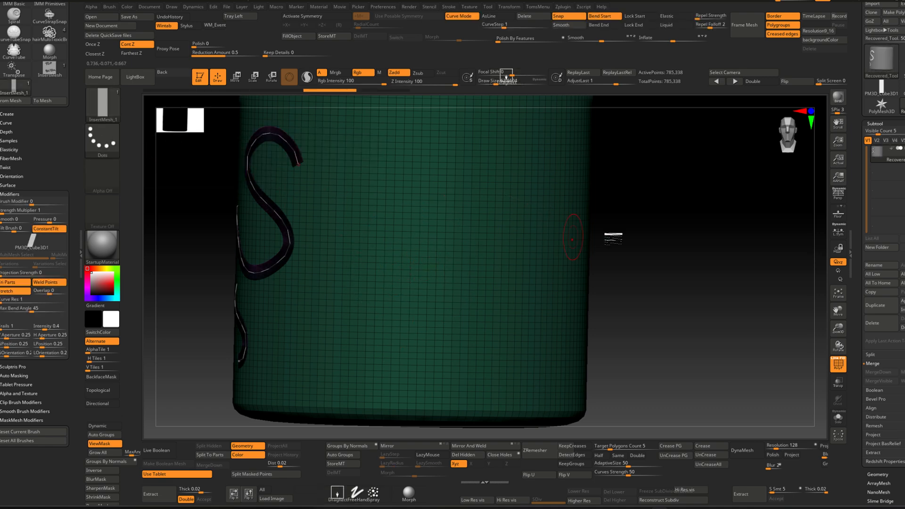
pyautogui.moveTo(606, 237); pyautogui.dragTo(591, 235, button='right')
pyautogui.moveTo(418, 191); pyautogui.dragTo(408, 410)
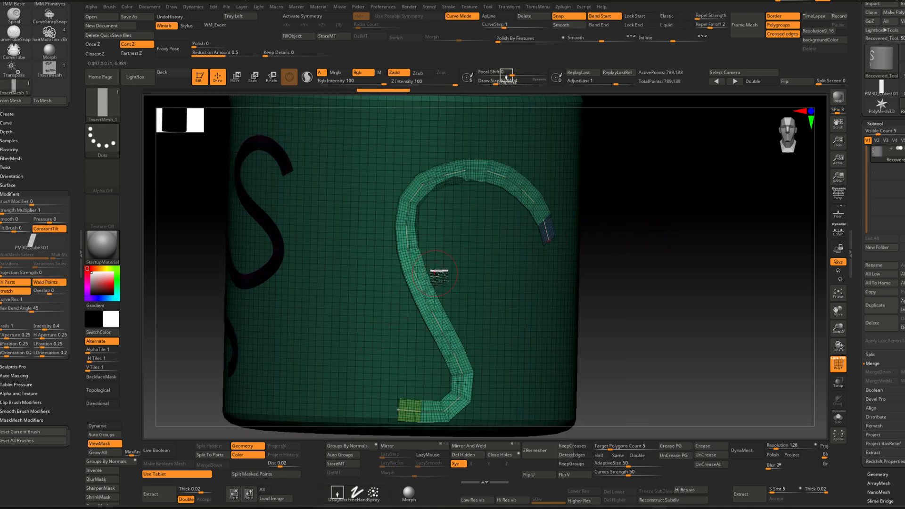
# Examine the strip's end pieces and bends up close with the polyframe hidden.
pyautogui.moveTo(435, 274); pyautogui.dragTo(458, 215, button='right')
pyautogui.hotkey('shift', 'f')
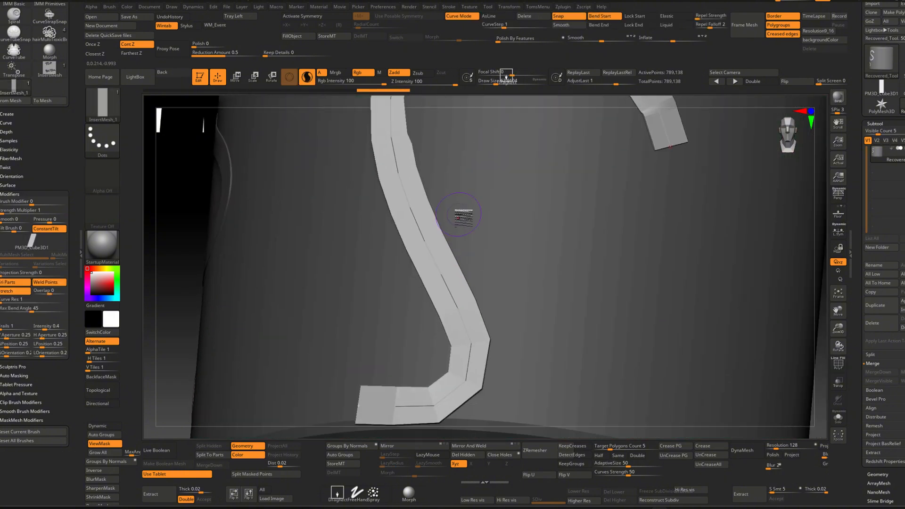
pyautogui.keyDown('alt'); pyautogui.moveTo(451, 342); pyautogui.dragTo(460, 227, button='right'); pyautogui.keyUp('alt')
pyautogui.keyDown('ctrl'); pyautogui.moveTo(424, 264); pyautogui.dragTo(462, 339, button='right'); pyautogui.keyUp('ctrl')
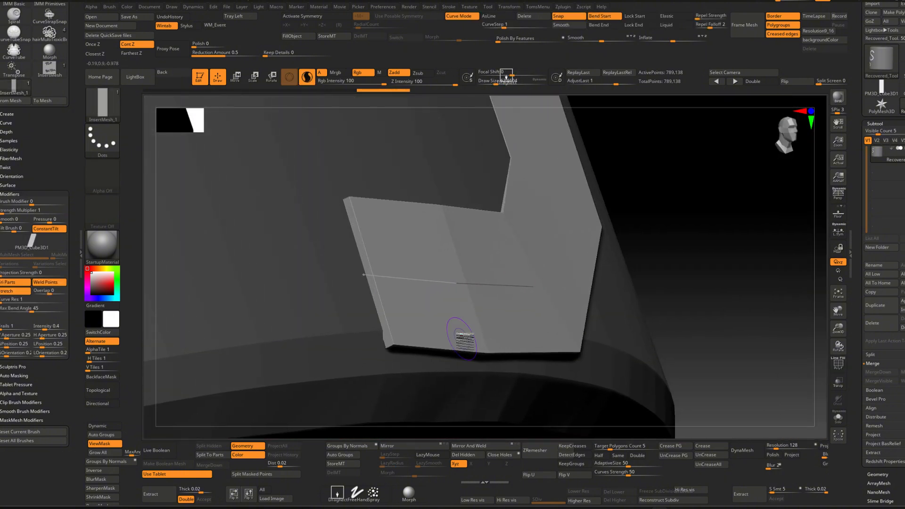
pyautogui.moveTo(408, 296); pyautogui.dragTo(473, 255, button='right')
pyautogui.keyDown('alt'); pyautogui.moveTo(476, 206); pyautogui.dragTo(370, 293, button='right'); pyautogui.keyUp('alt')
pyautogui.keyDown('alt'); pyautogui.moveTo(608, 184); pyautogui.dragTo(547, 263, button='right'); pyautogui.keyUp('alt')
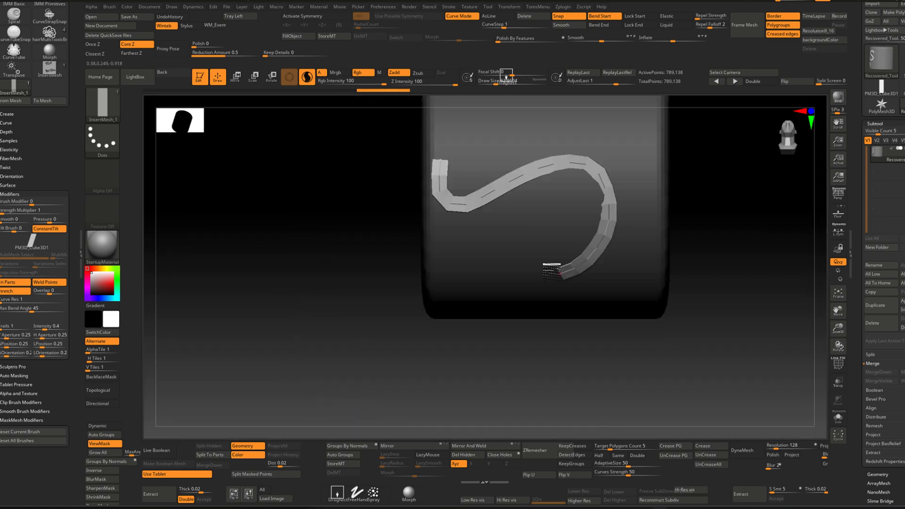
# Show the polyframe and uncrease the edges along the strip's segment joints.
pyautogui.moveTo(499, 227)
pyautogui.mouseDown(button='right')
pyautogui.moveTo(607, 184)
pyautogui.moveTo(630, 218)
pyautogui.moveTo(634, 205)
pyautogui.moveTo(610, 231)
pyautogui.moveTo(610, 176)
pyautogui.moveTo(618, 176)
pyautogui.moveTo(605, 287)
pyautogui.moveTo(572, 228)
pyautogui.moveTo(580, 178)
pyautogui.moveTo(503, 254)
pyautogui.moveTo(479, 218)
pyautogui.moveTo(537, 244)
pyautogui.moveTo(531, 239)
pyautogui.mouseUp(button='right')
pyautogui.hotkey('shift', 'f')
pyautogui.rightClick(484, 218)
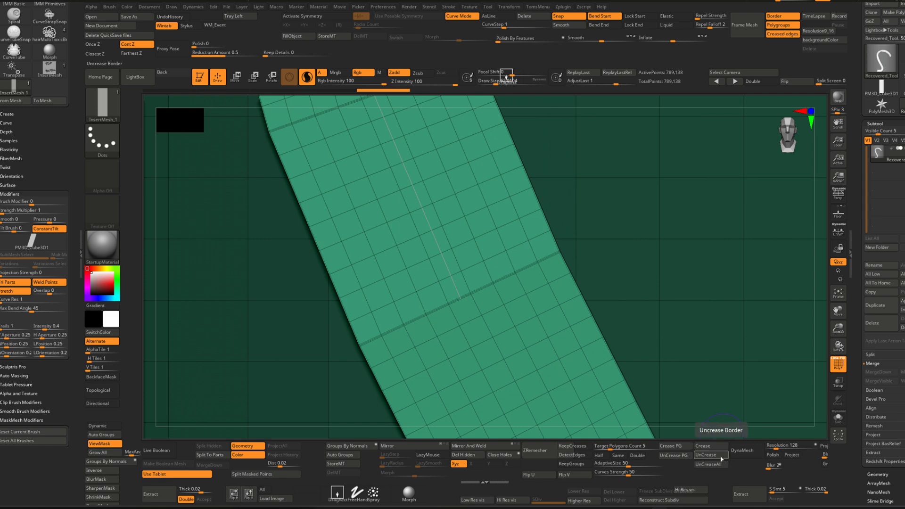
pyautogui.keyDown('ctrl'); pyautogui.moveTo(687, 308); pyautogui.dragTo(568, 276, button='right'); pyautogui.keyUp('ctrl')
pyautogui.hotkey('shift', 'f')
pyautogui.hotkey('shift', 'f')
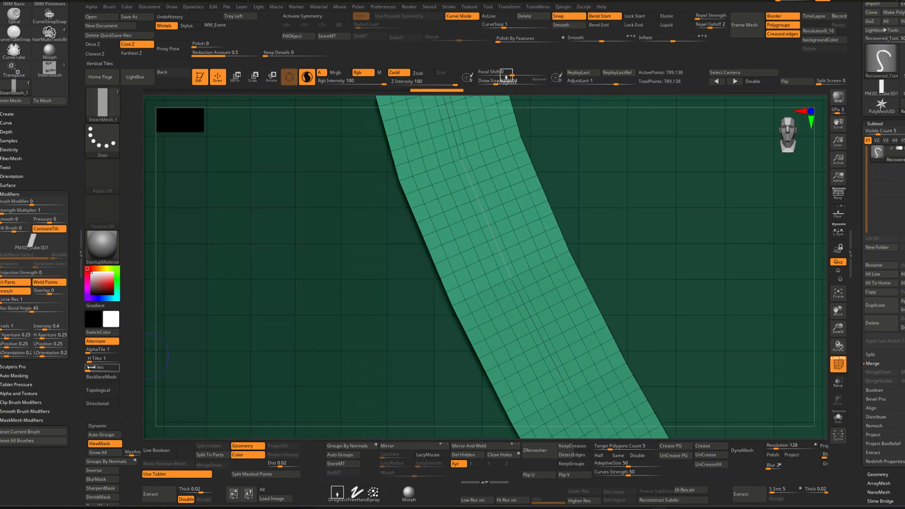
pyautogui.press('shift')
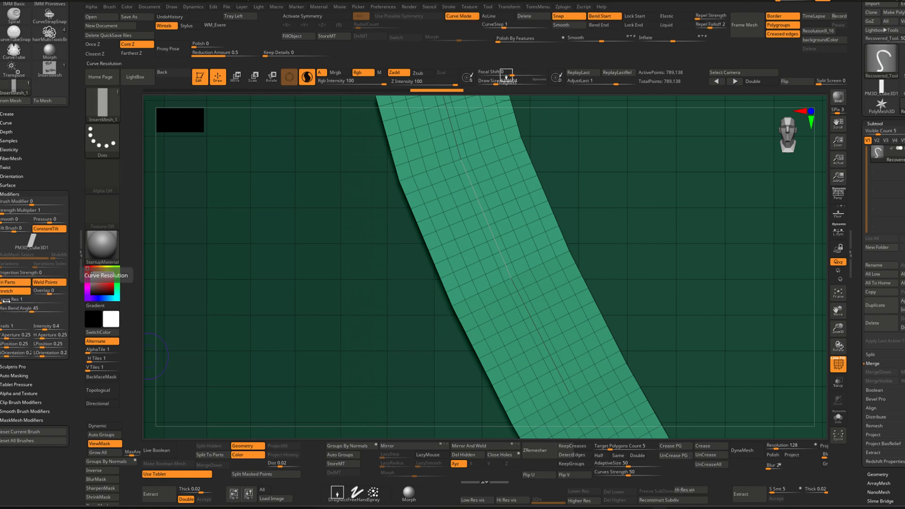
# Set the brush's curve resolution to 4 and view the updated S-shaped strip with the polyframe hidden.
pyautogui.moveTo(627, 283)
pyautogui.keyDown('ctrl'); pyautogui.mouseDown(button='right')
pyautogui.moveTo(520, 234)
pyautogui.moveTo(564, 263)
pyautogui.moveTo(550, 251)
pyautogui.moveTo(601, 206)
pyautogui.moveTo(582, 218)
pyautogui.moveTo(582, 181)
pyautogui.moveTo(604, 208)
pyautogui.moveTo(597, 239)
pyautogui.moveTo(567, 239)
pyautogui.mouseUp(button='right'); pyautogui.keyUp('ctrl')
pyautogui.press('shift')
pyautogui.hotkey('shift', 'f')
pyautogui.moveTo(579, 272)
pyautogui.mouseDown(button='right')
pyautogui.moveTo(599, 268)
pyautogui.moveTo(576, 202)
pyautogui.moveTo(554, 196)
pyautogui.moveTo(507, 316)
pyautogui.mouseUp(button='right')
pyautogui.hotkey('shift', 'f')
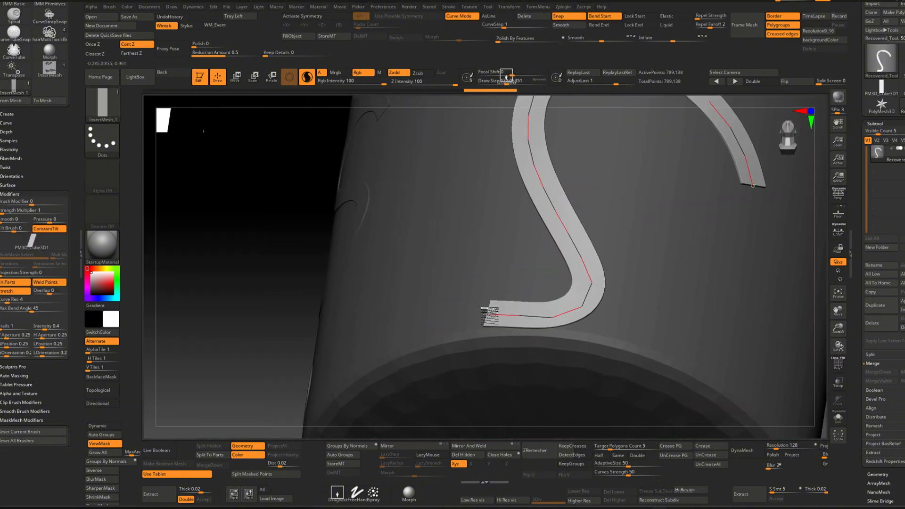
# Examine the strip's end pieces and smoothed bends from the front and up close, with and without the polyframe.
pyautogui.moveTo(421, 263)
pyautogui.mouseDown(button='right')
pyautogui.moveTo(455, 273)
pyautogui.moveTo(494, 321)
pyautogui.moveTo(468, 285)
pyautogui.moveTo(489, 263)
pyautogui.moveTo(594, 230)
pyautogui.moveTo(552, 255)
pyautogui.moveTo(528, 242)
pyautogui.mouseUp(button='right')
pyautogui.hotkey('shift', 'f')
pyautogui.hotkey('shift', 'f')
pyautogui.hotkey('shift', 'f')
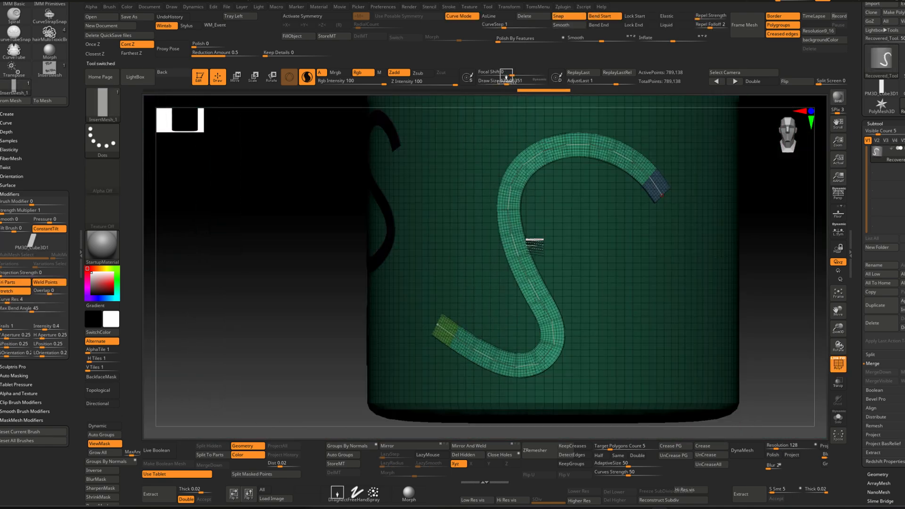
pyautogui.keyDown('ctrl'); pyautogui.moveTo(528, 307); pyautogui.dragTo(518, 336, button='right'); pyautogui.keyUp('ctrl')
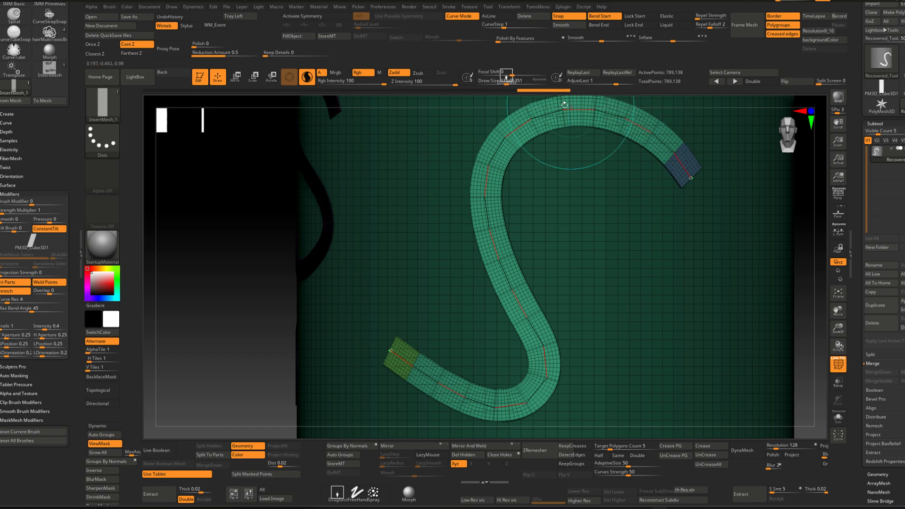
pyautogui.keyDown('alt'); pyautogui.moveTo(427, 305); pyautogui.dragTo(479, 303, button='right'); pyautogui.keyUp('alt')
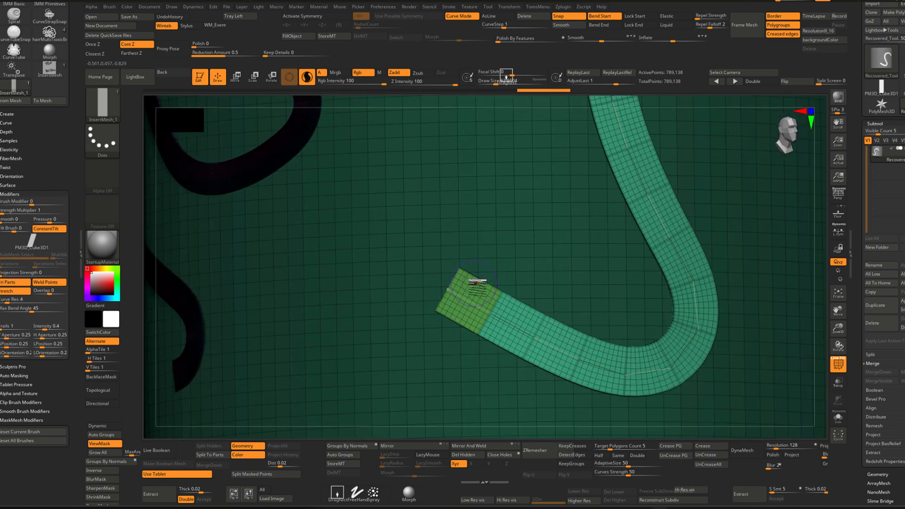
pyautogui.hotkey('shift', 'f')
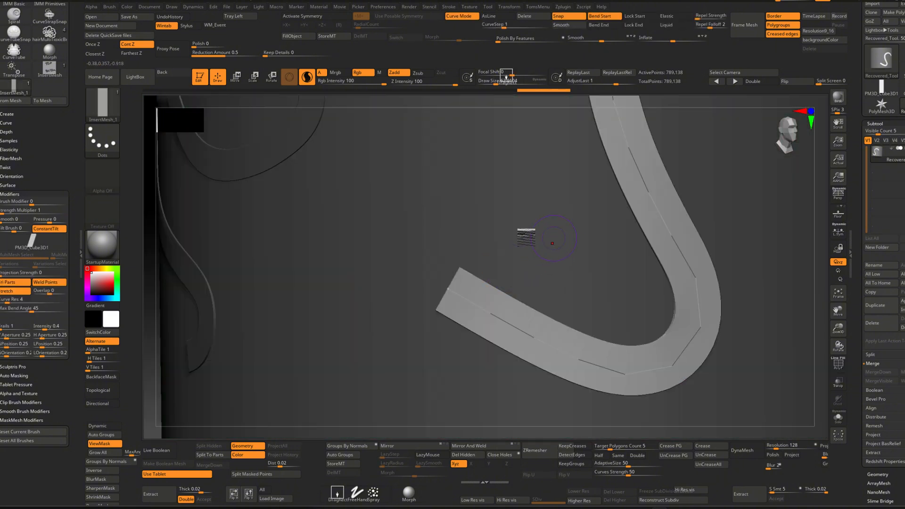
pyautogui.moveTo(526, 238)
pyautogui.keyDown('ctrl'); pyautogui.mouseDown(button='right')
pyautogui.moveTo(457, 236)
pyautogui.moveTo(492, 243)
pyautogui.mouseUp(button='right'); pyautogui.keyUp('ctrl')
# Pull the S-shaped strip's upper end downward and draw more looping, self-crossing test strips around the cylinder.
pyautogui.keyDown('shift'); pyautogui.moveTo(527, 195); pyautogui.dragTo(626, 182, button='right'); pyautogui.keyUp('shift')
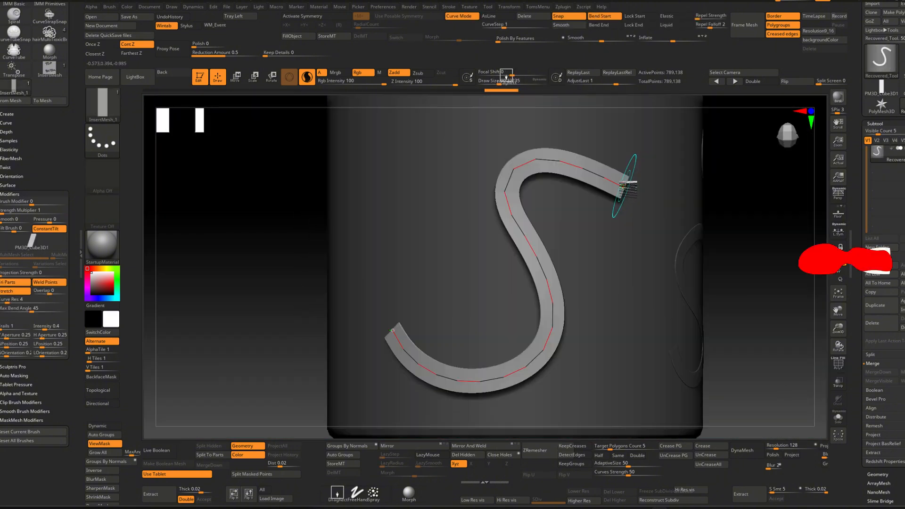
pyautogui.moveTo(627, 182); pyautogui.dragTo(621, 377)
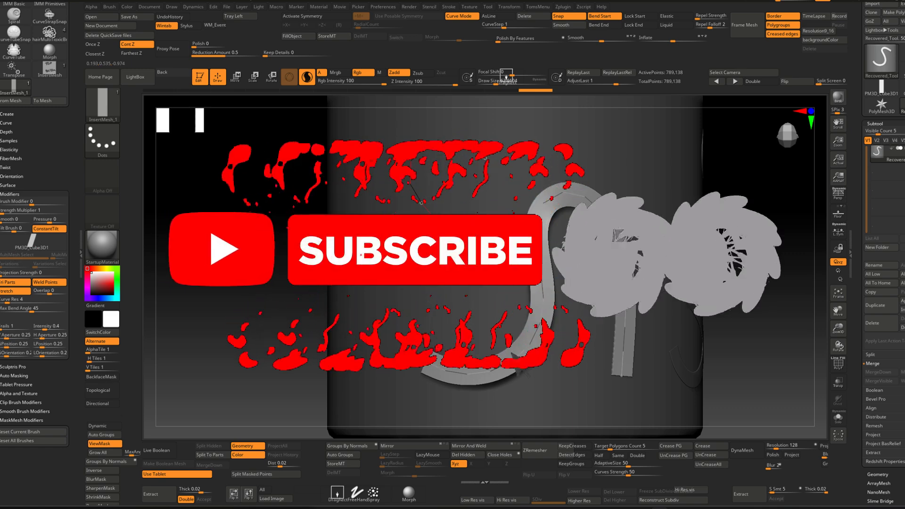
pyautogui.moveTo(408, 191); pyautogui.dragTo(491, 184, button='right')
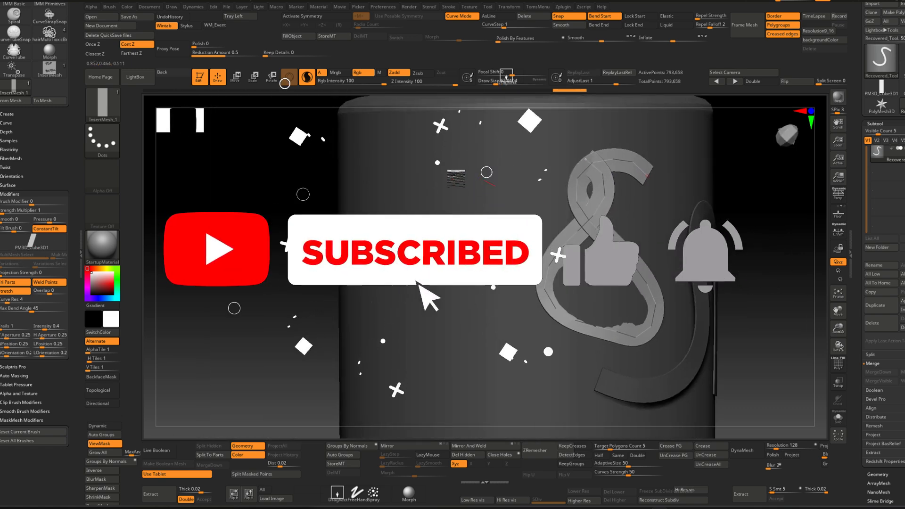
pyautogui.moveTo(394, 231); pyautogui.dragTo(471, 190, button='right')
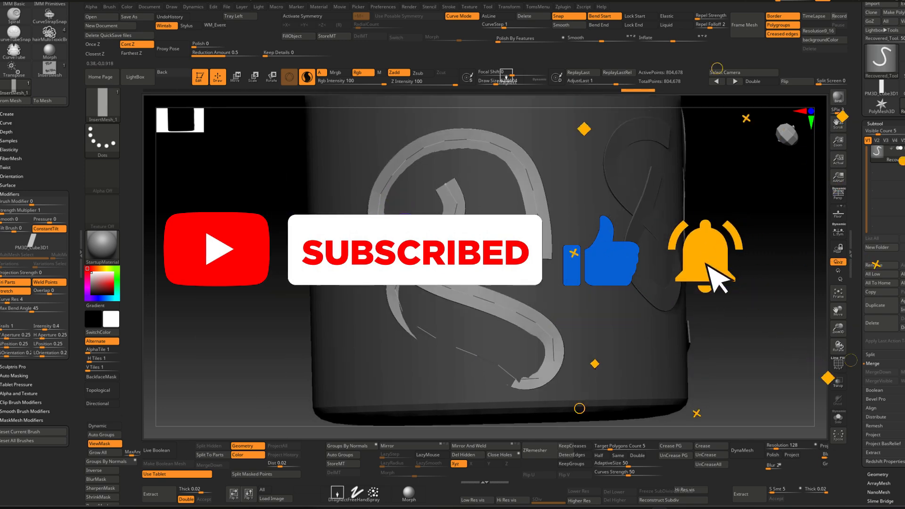
pyautogui.moveTo(415, 250); pyautogui.dragTo(559, 251, button='right')
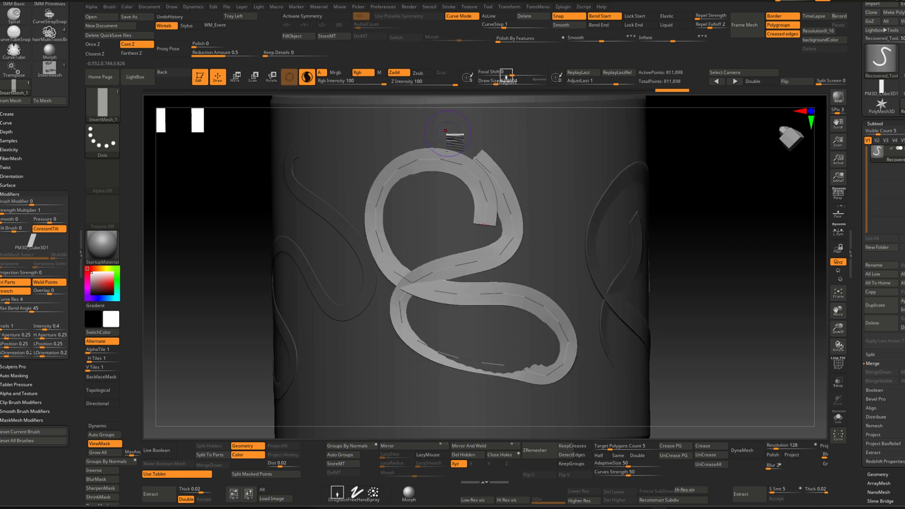
pyautogui.moveTo(504, 195)
pyautogui.mouseDown(button='right')
pyautogui.moveTo(470, 244)
pyautogui.moveTo(454, 230)
pyautogui.moveTo(529, 223)
pyautogui.moveTo(465, 215)
pyautogui.moveTo(618, 198)
pyautogui.moveTo(540, 191)
pyautogui.mouseUp(button='right')
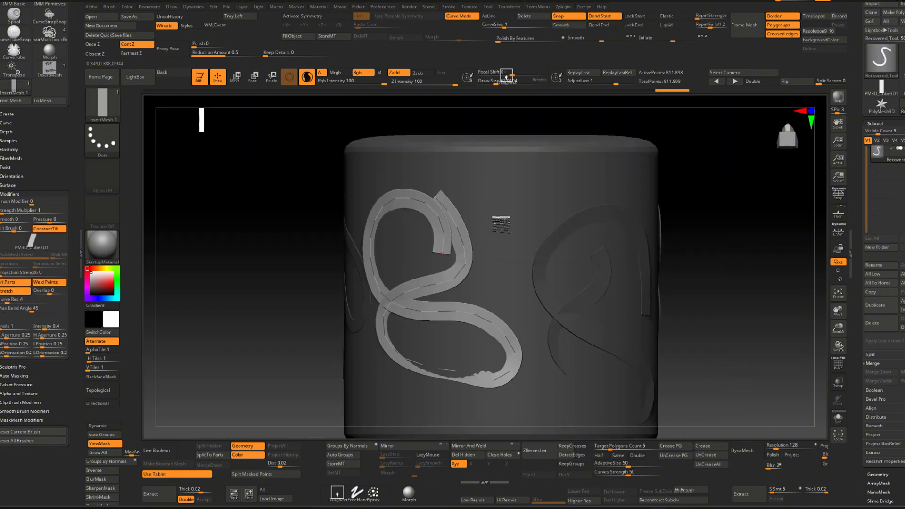